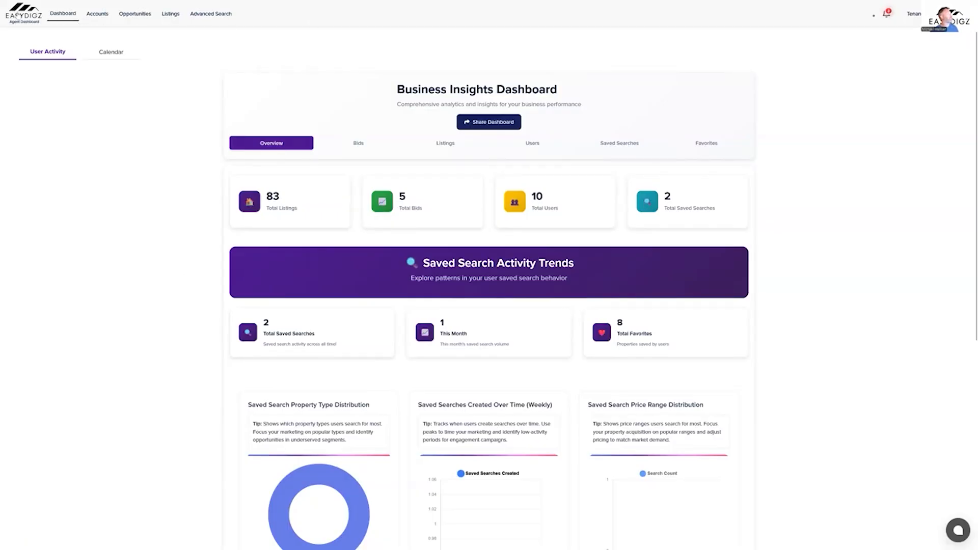
- Visit the public site's home page, return to the admin dashboard, and review the Overview's saved search trends and distribution charts
click(19, 15)
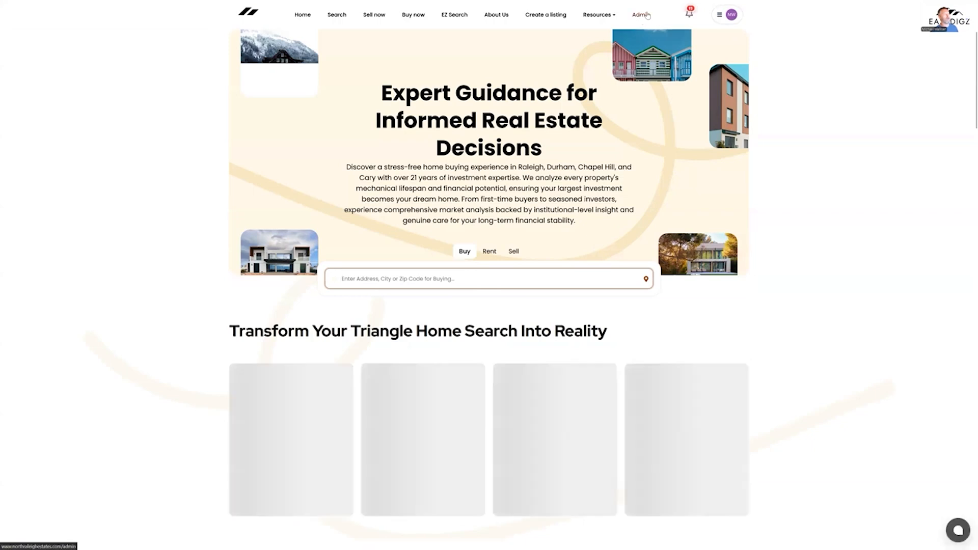
click(640, 15)
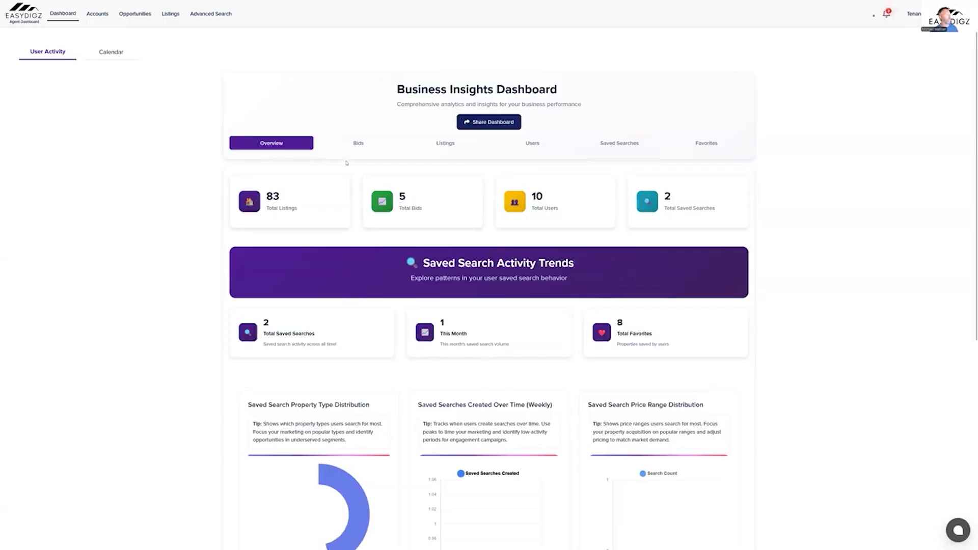
scroll(367, 270, down, 4)
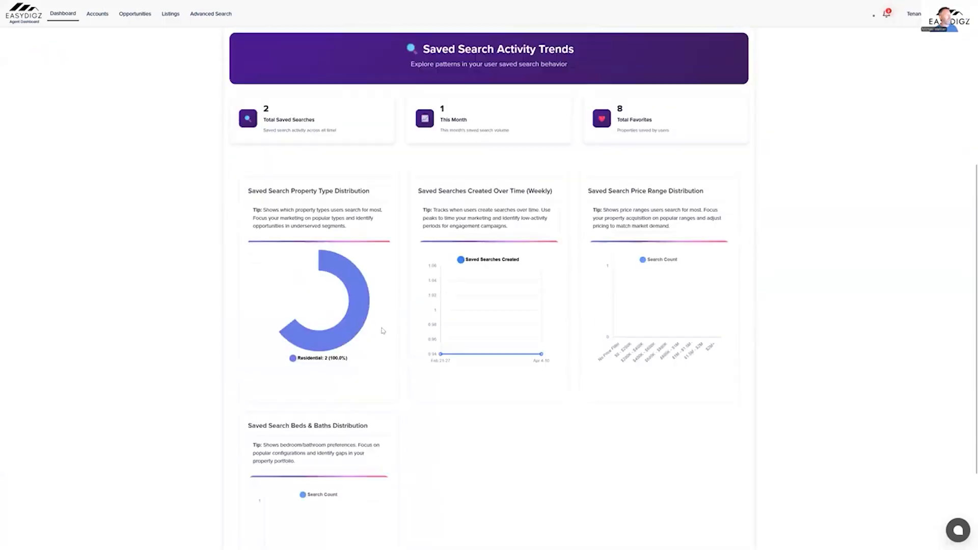
scroll(399, 250, up, 4)
- Review the Bids analytics and bid list in the Business Insights Dashboard, and view the inspections and due dates calendar
click(358, 144)
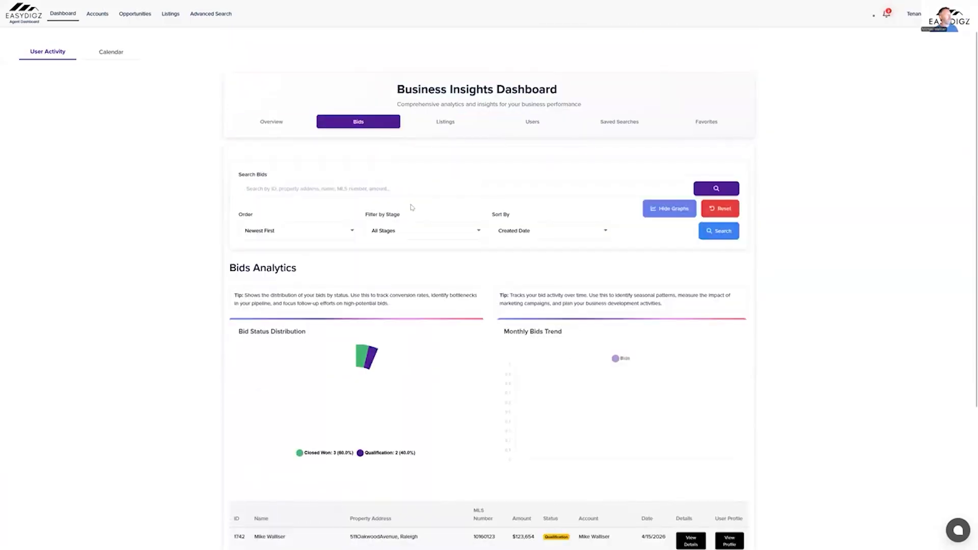
scroll(423, 407, down, 3)
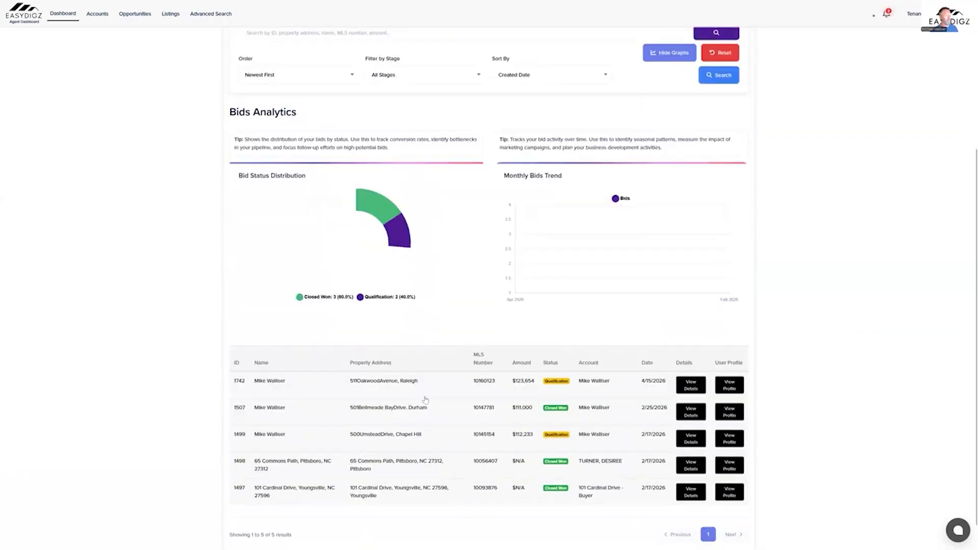
scroll(425, 400, up, 3)
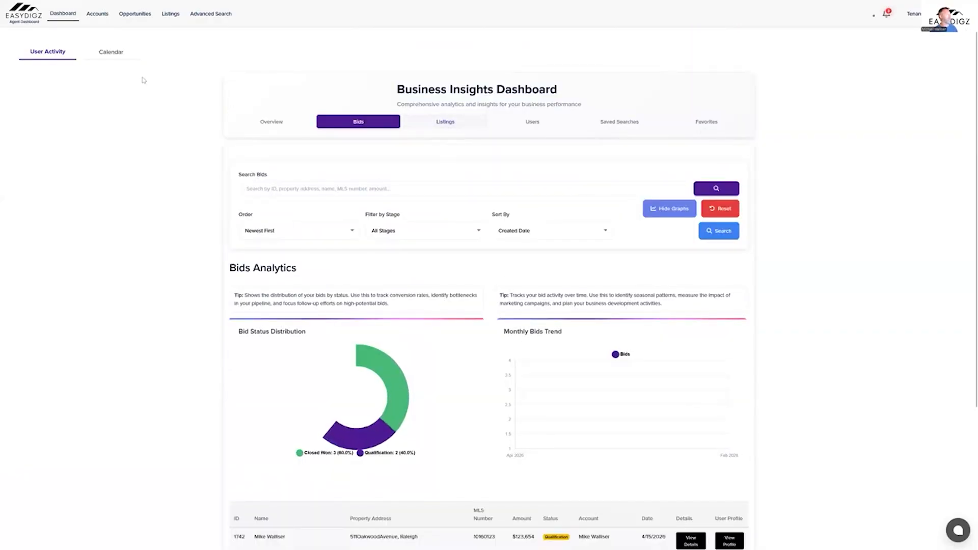
click(113, 55)
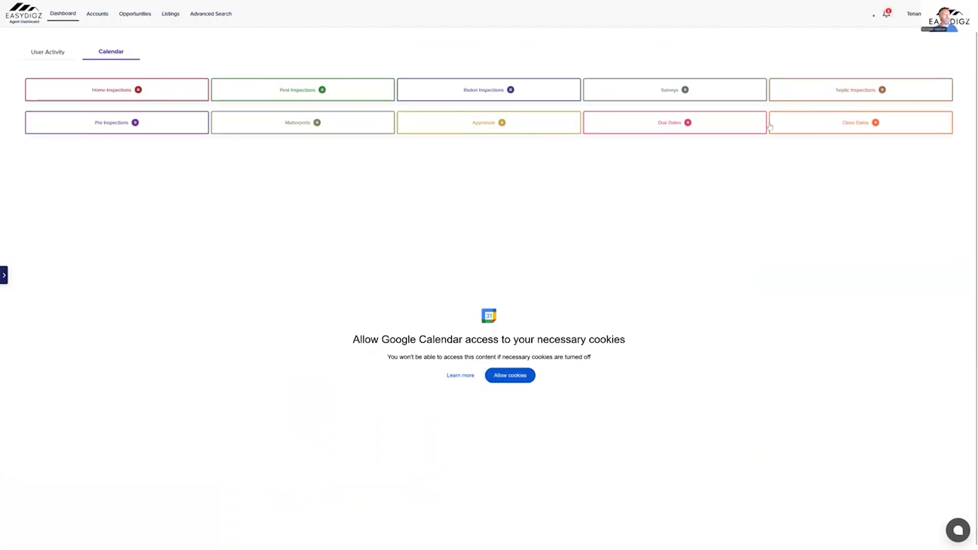
- Return to the User Activity view and open the Emails section in full screen
click(48, 53)
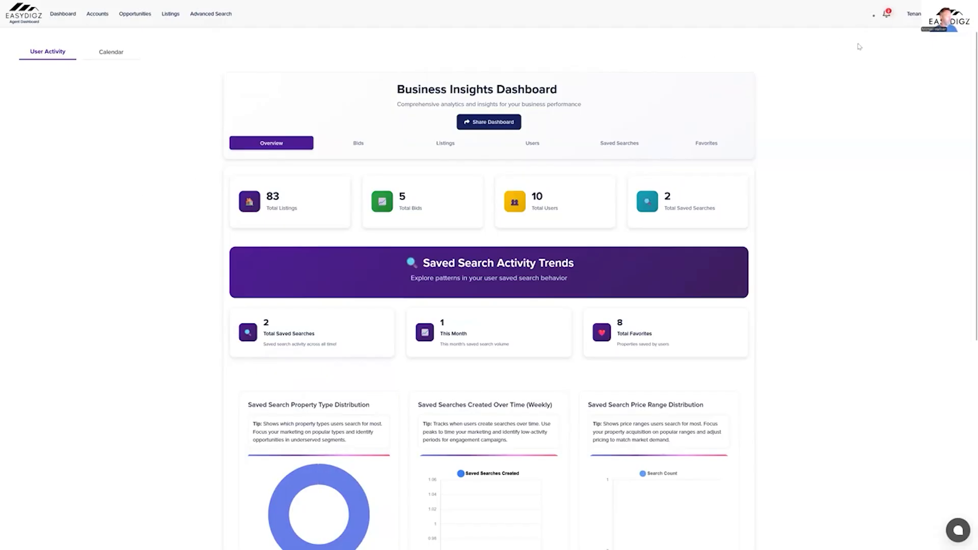
key(F11)
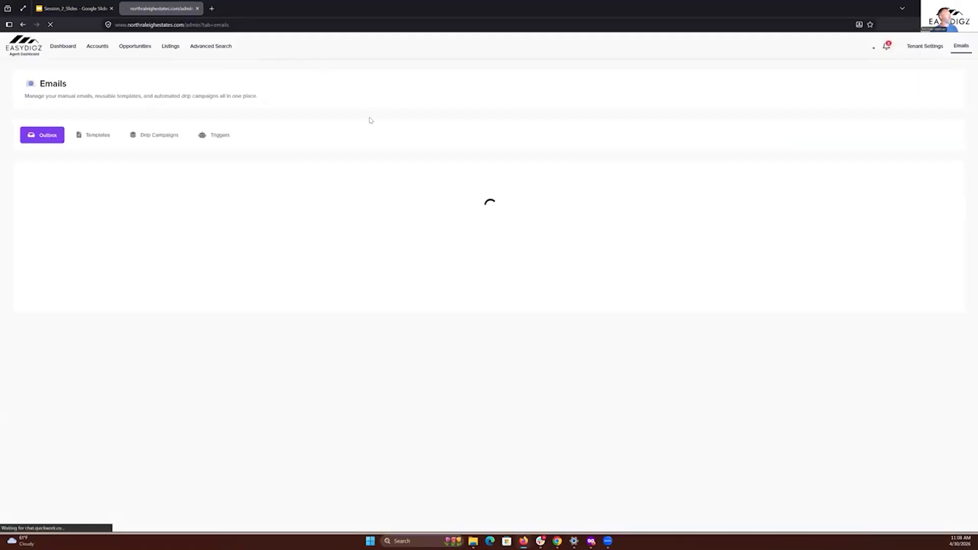
key(F11)
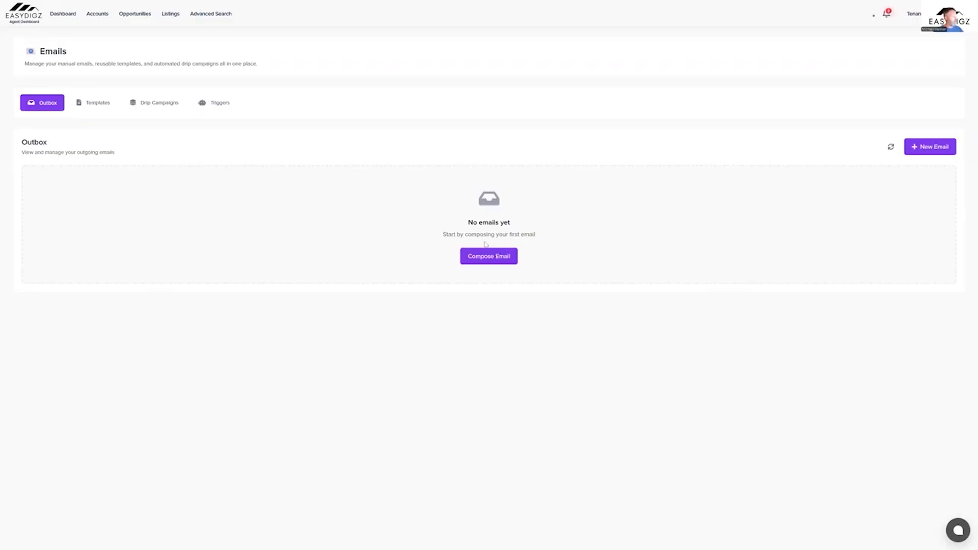
- Load the workflow email template for the Opportunity-Offer Submitted stage and read through its subject and content
click(96, 102)
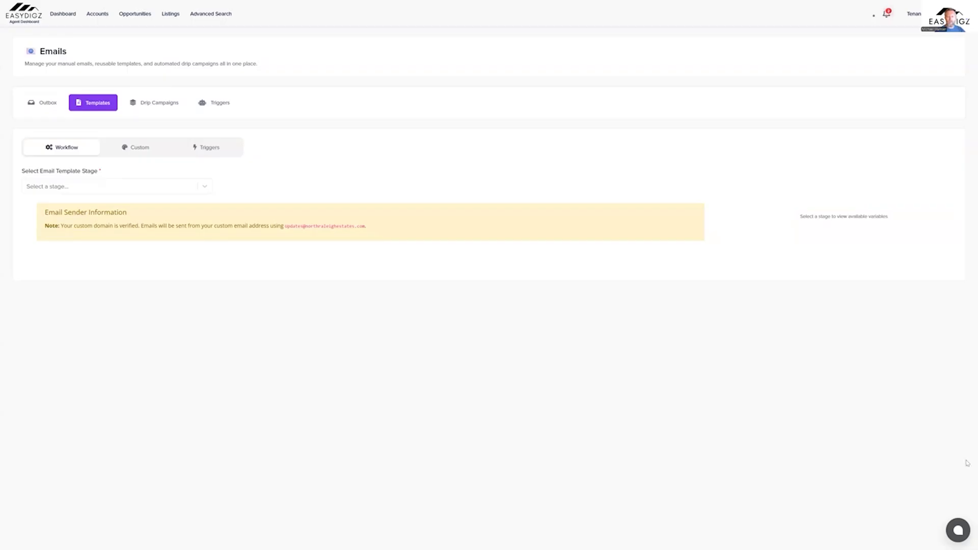
click(90, 189)
scroll(100, 281, down, 5)
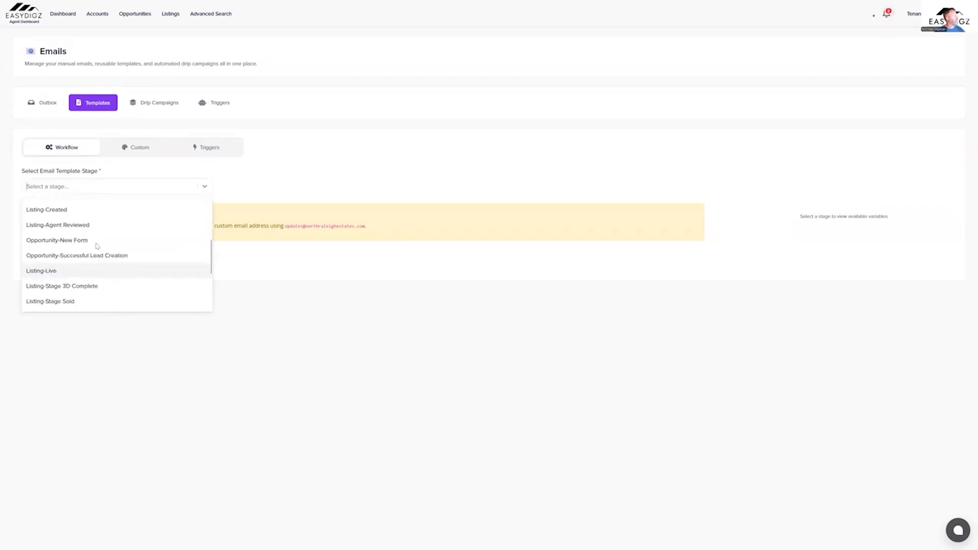
scroll(94, 266, down, 1)
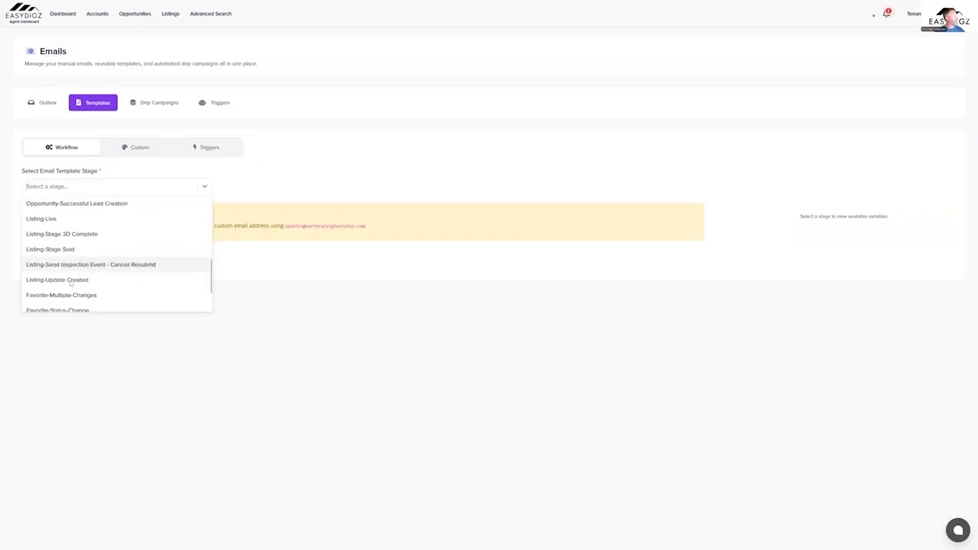
scroll(97, 245, up, 6)
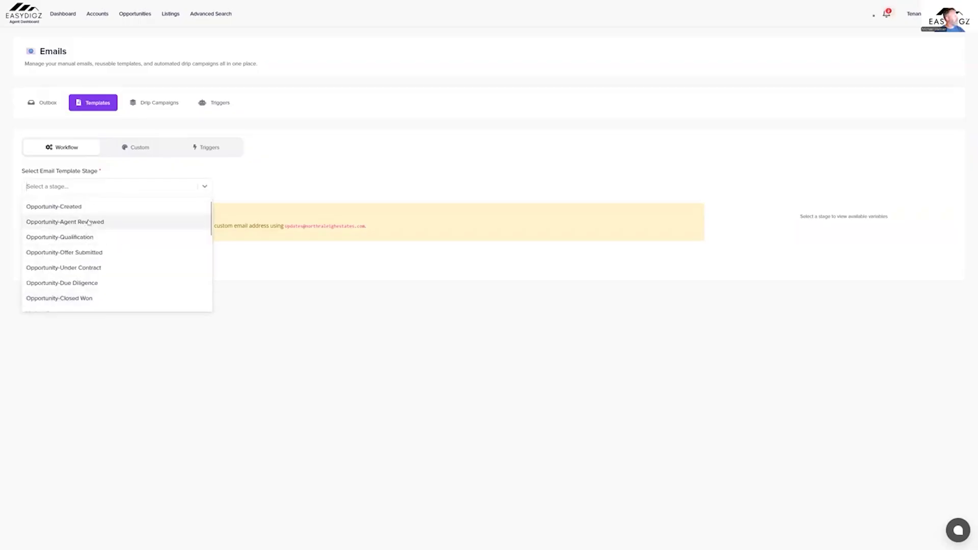
click(85, 254)
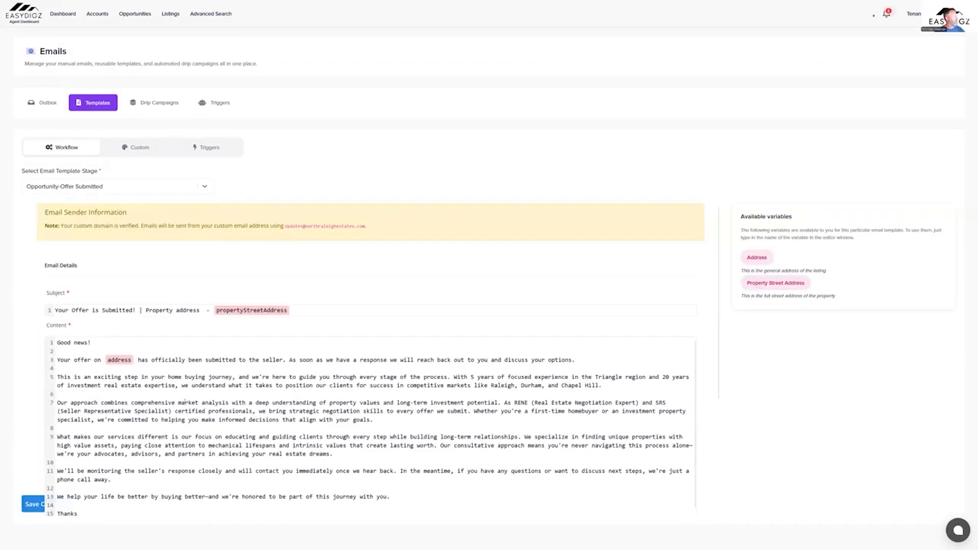
scroll(357, 407, down, 5)
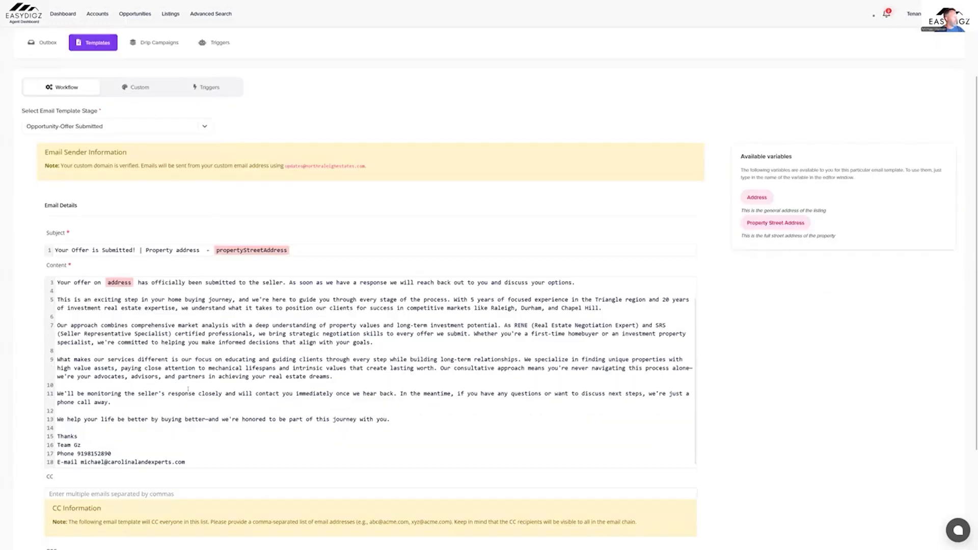
scroll(740, 376, up, 4)
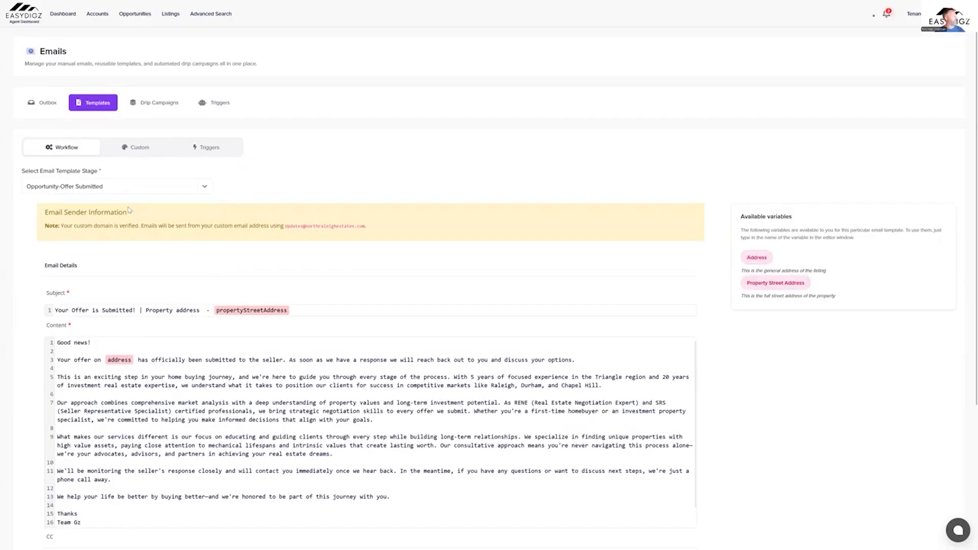
- Look over the custom and trigger email templates, and view the list of drip campaigns
click(140, 149)
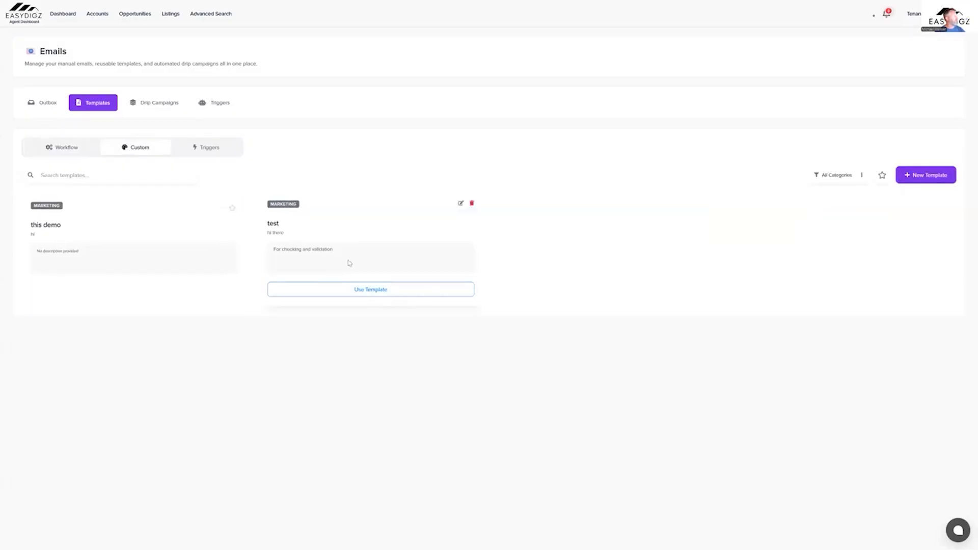
click(206, 149)
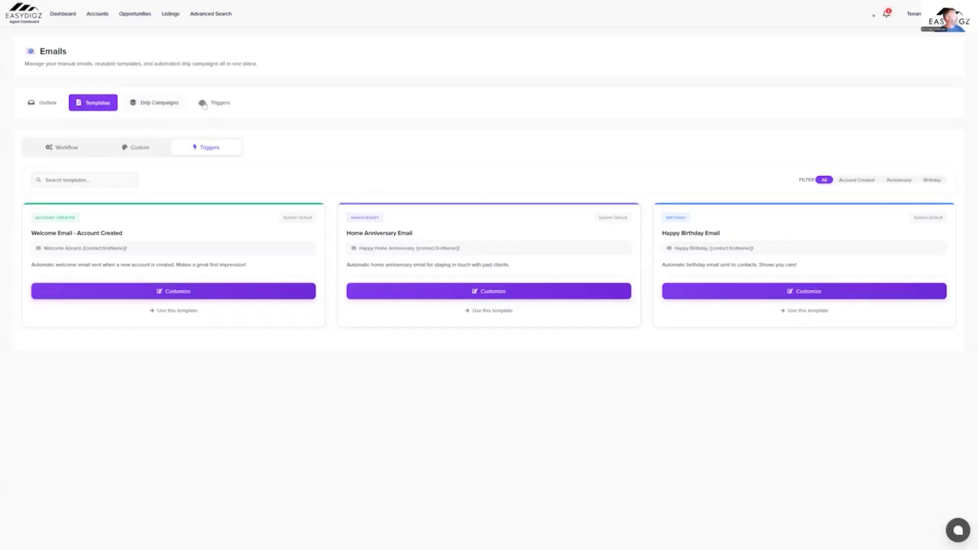
click(151, 107)
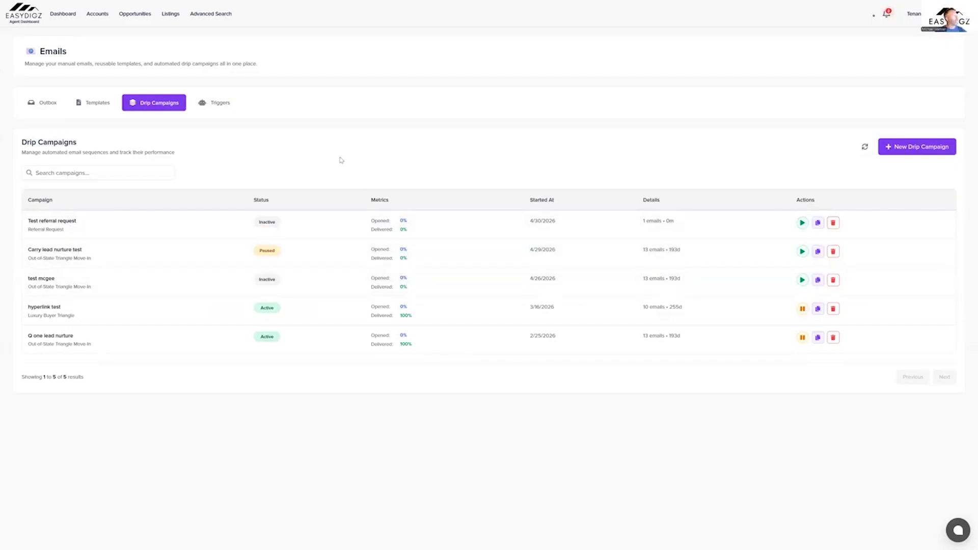
- Examine the email triggers configured for property, contact and opportunity events
click(213, 104)
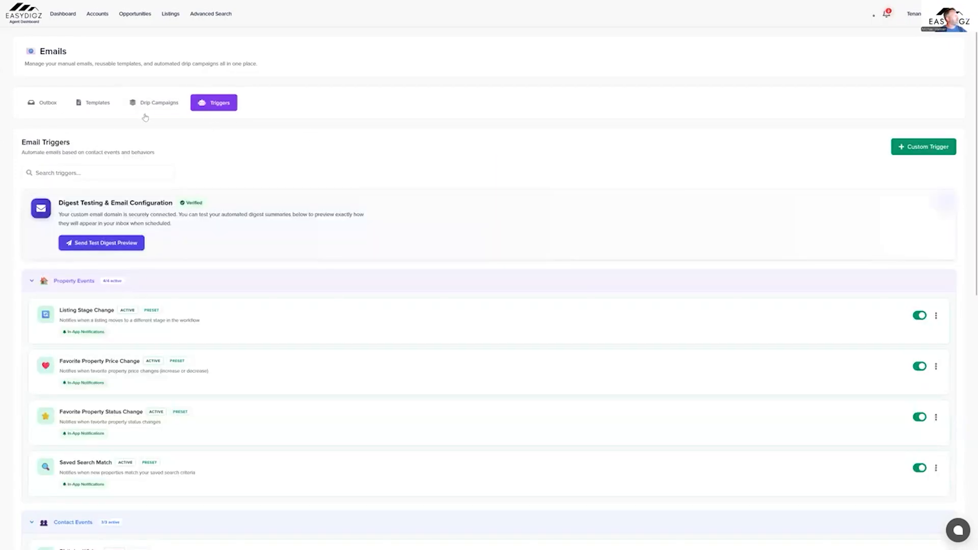
scroll(224, 286, down, 1)
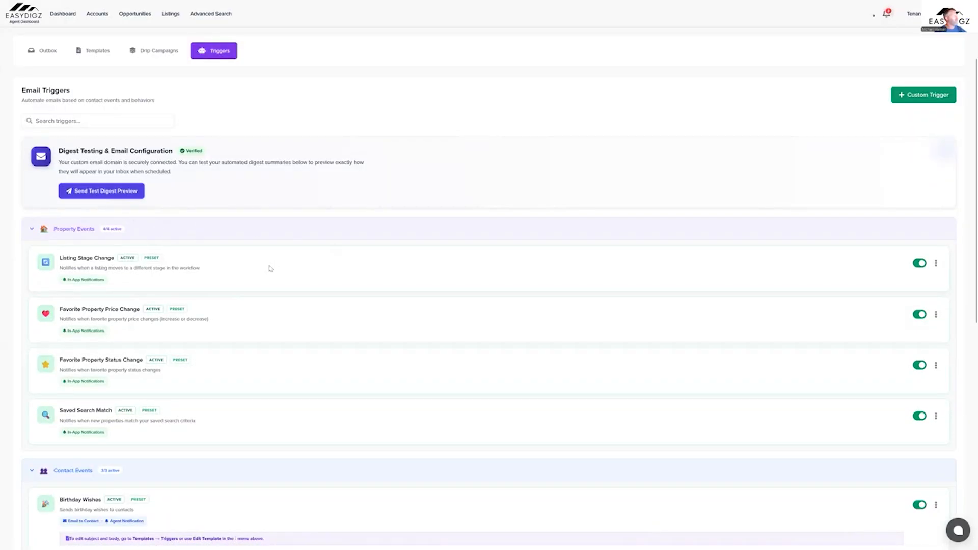
scroll(282, 259, down, 1)
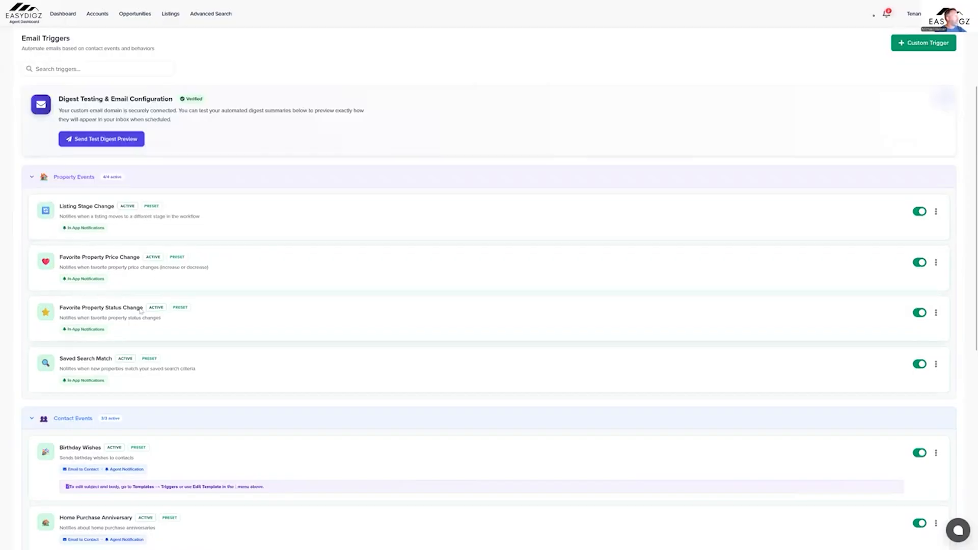
scroll(142, 308, down, 1)
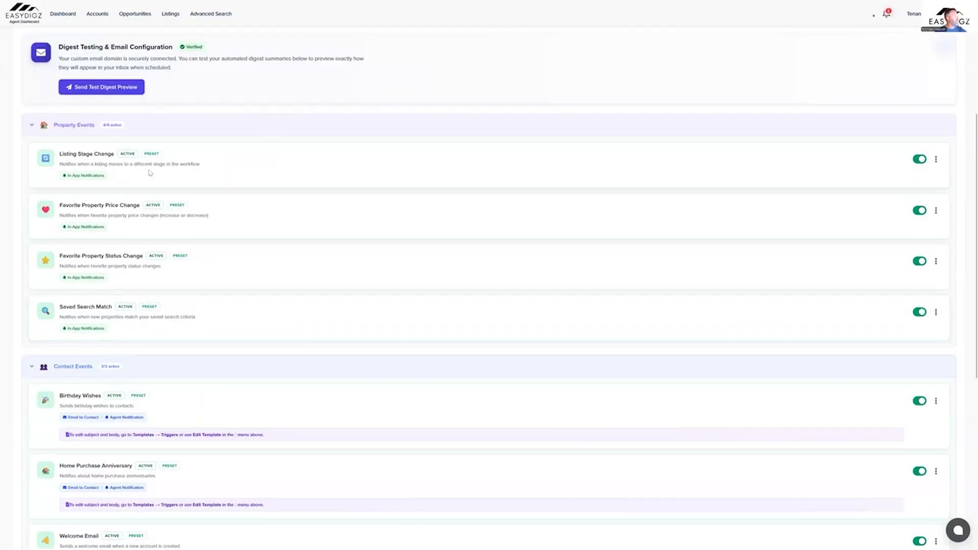
scroll(250, 259, down, 3)
scroll(251, 259, down, 1)
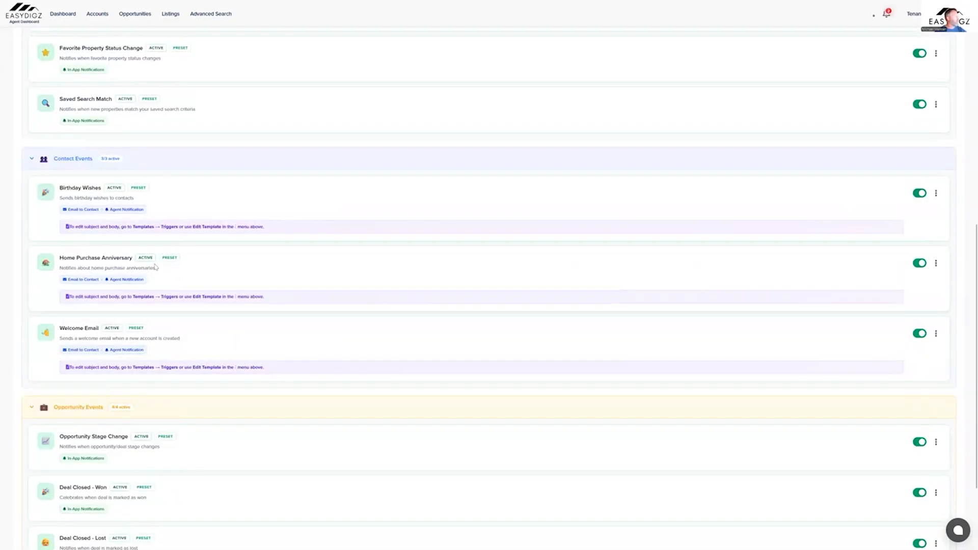
scroll(136, 306, down, 2)
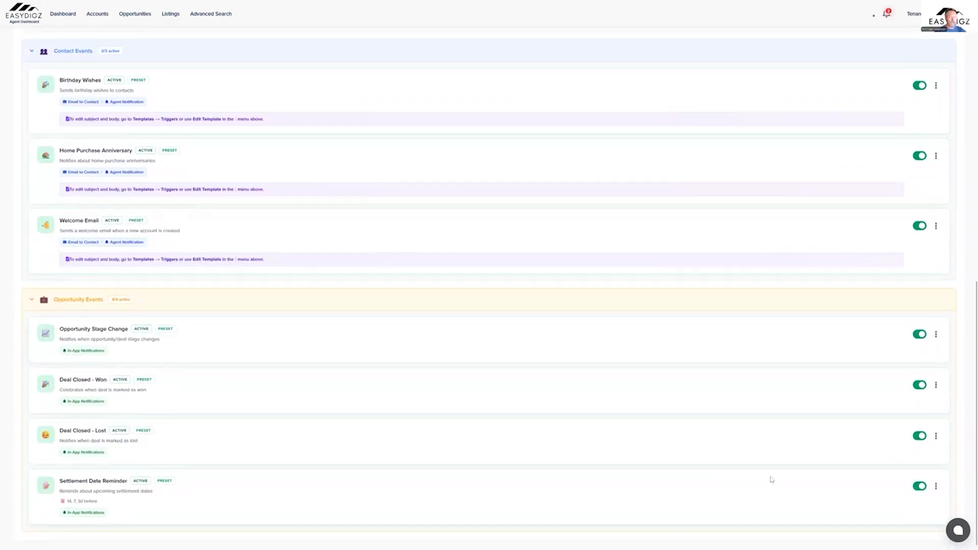
scroll(672, 399, up, 9)
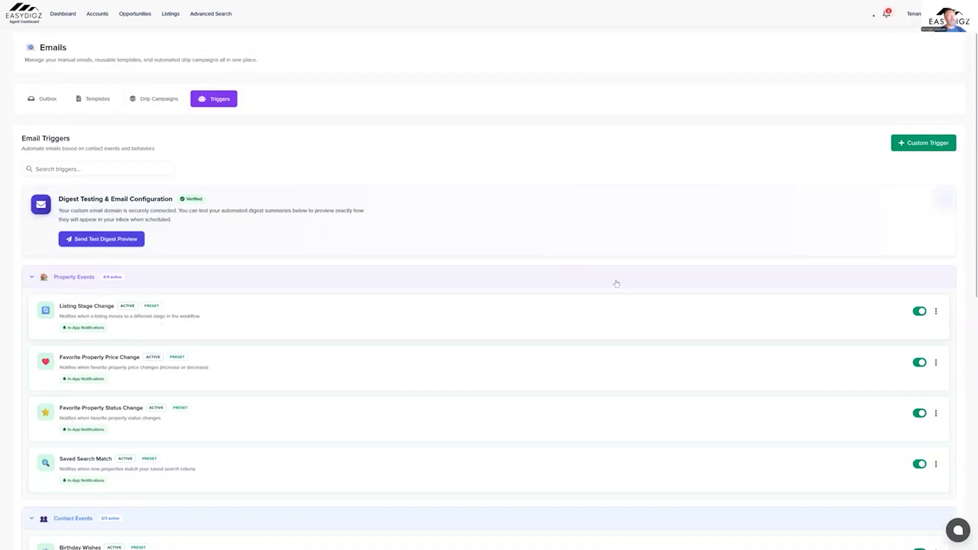
- View the recent saved search notifications and send a test digest preview email
click(887, 15)
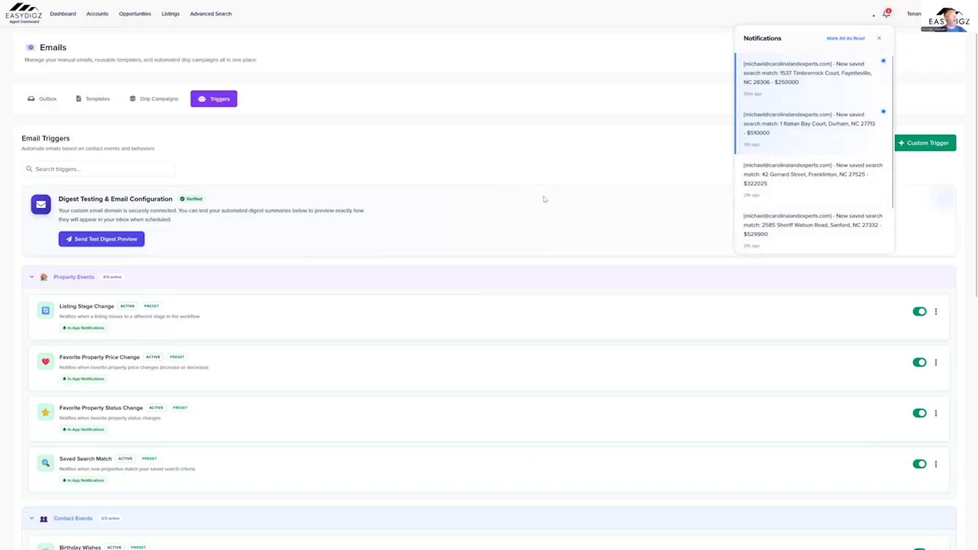
click(113, 238)
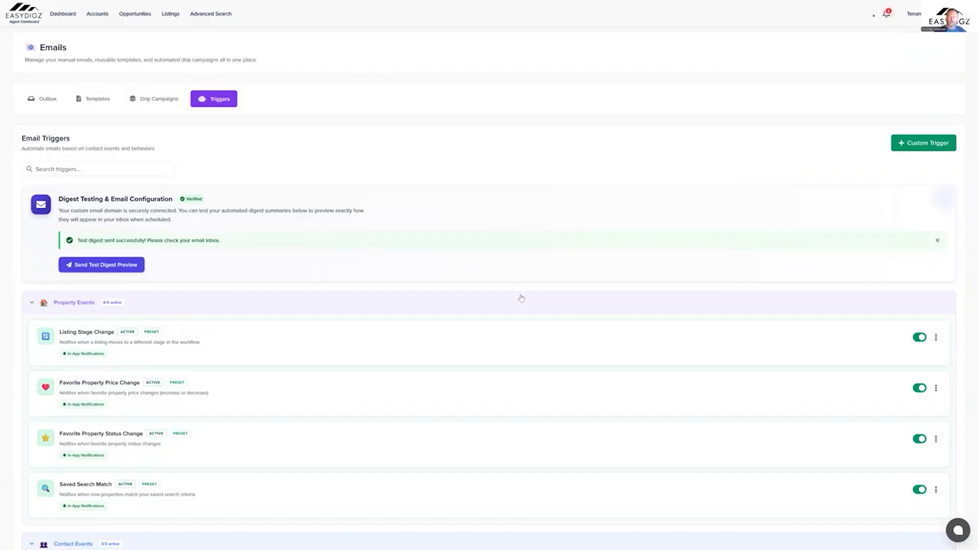
- Start a new drip campaign from a prebuilt sequence and preview the Out-of-State Triangle Move-In sequence in the Buyer Nurture category
click(160, 100)
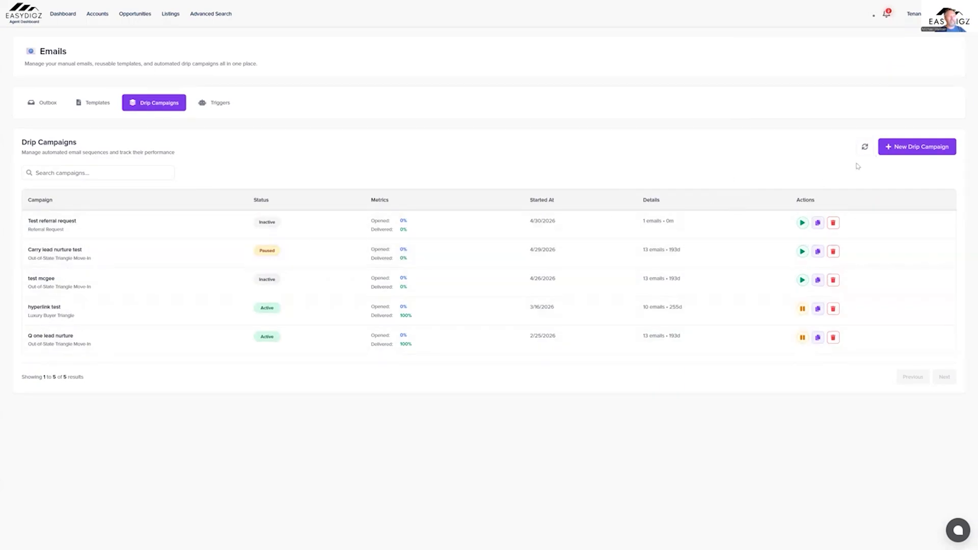
click(907, 149)
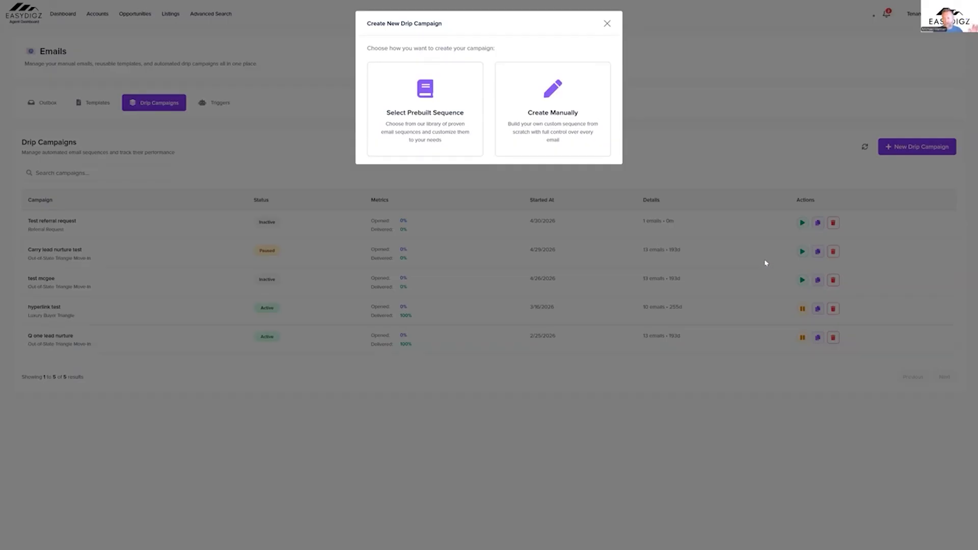
click(457, 133)
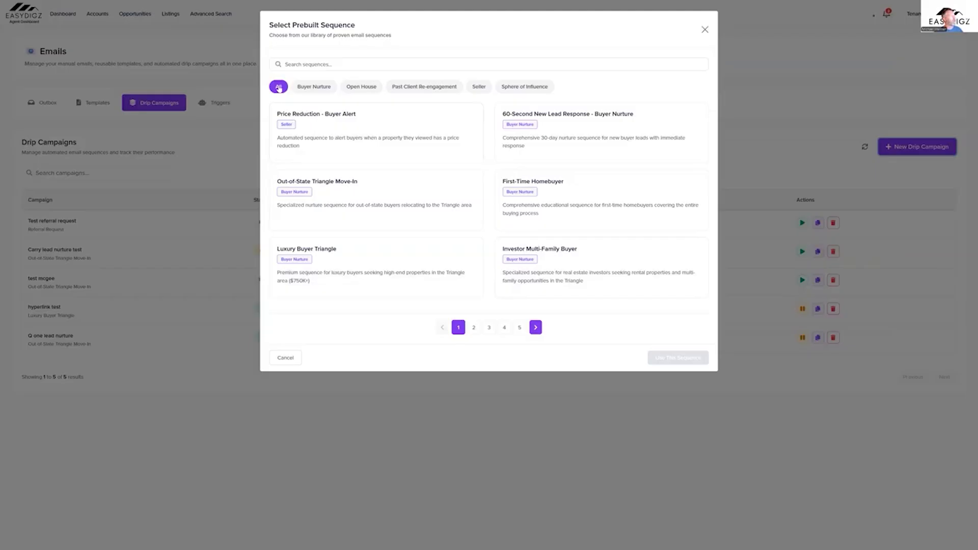
click(314, 86)
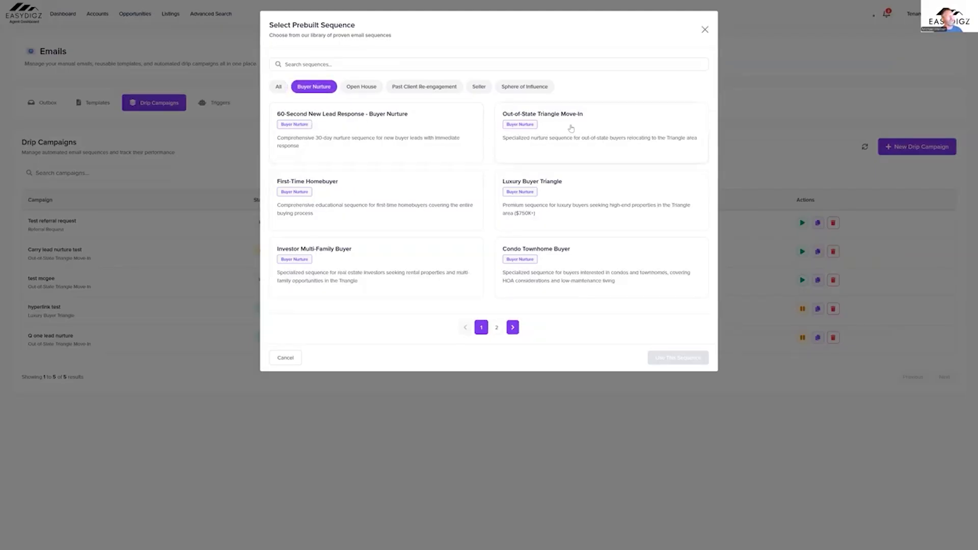
click(582, 145)
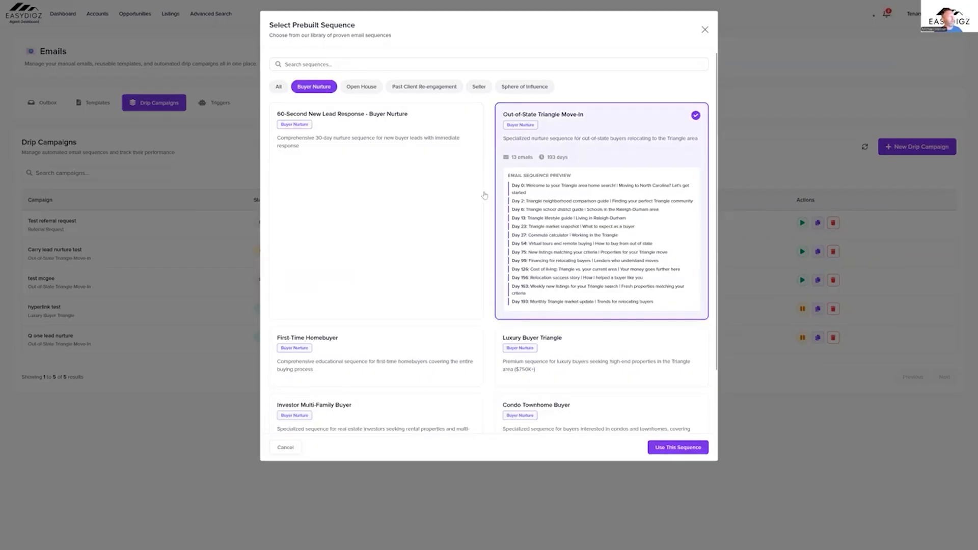
scroll(372, 307, down, 2)
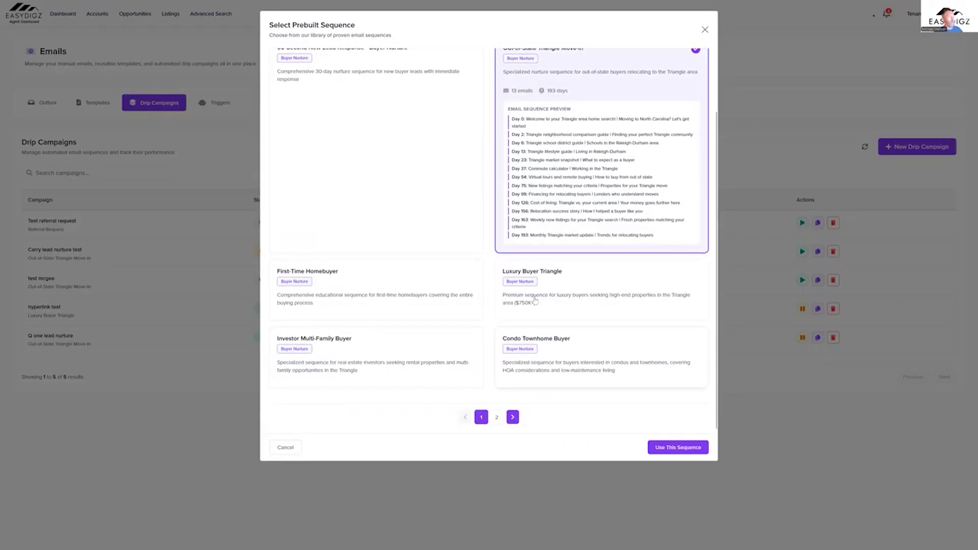
- Preview the First-Time Homebuyer and Investor Multi-Family Buyer sequences, plus the Open House No-Show Follow-Up sequence in the Open House category
click(376, 308)
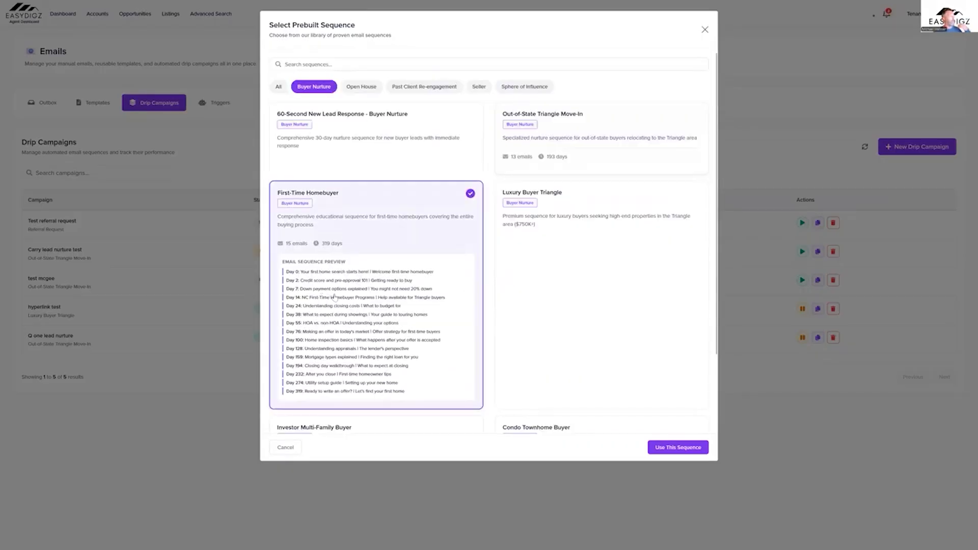
scroll(343, 291, down, 1)
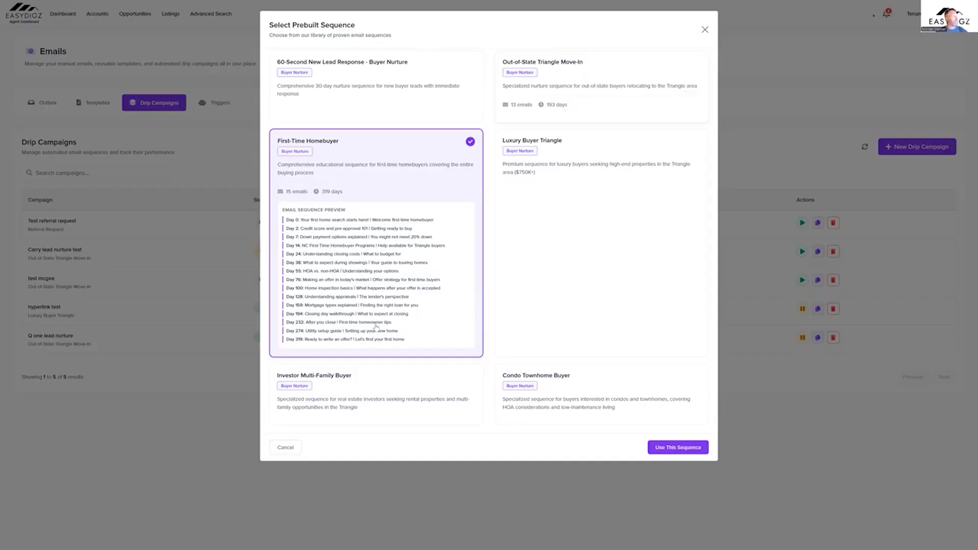
scroll(448, 371, down, 1)
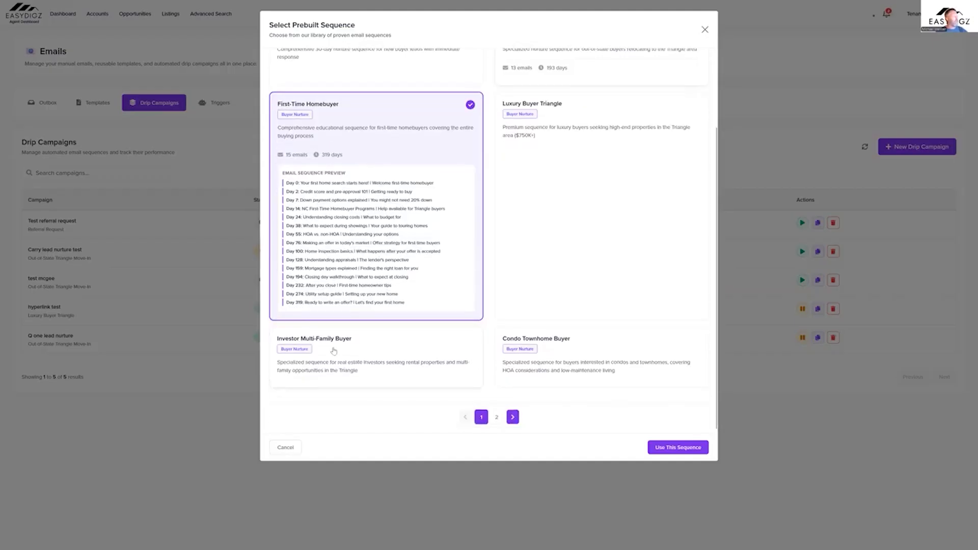
click(390, 362)
scroll(341, 325, down, 2)
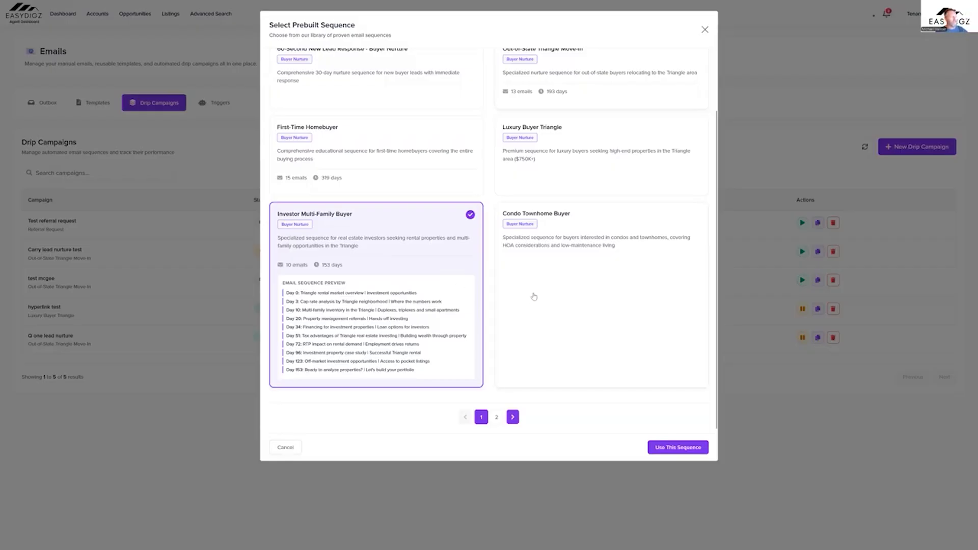
scroll(532, 294, up, 2)
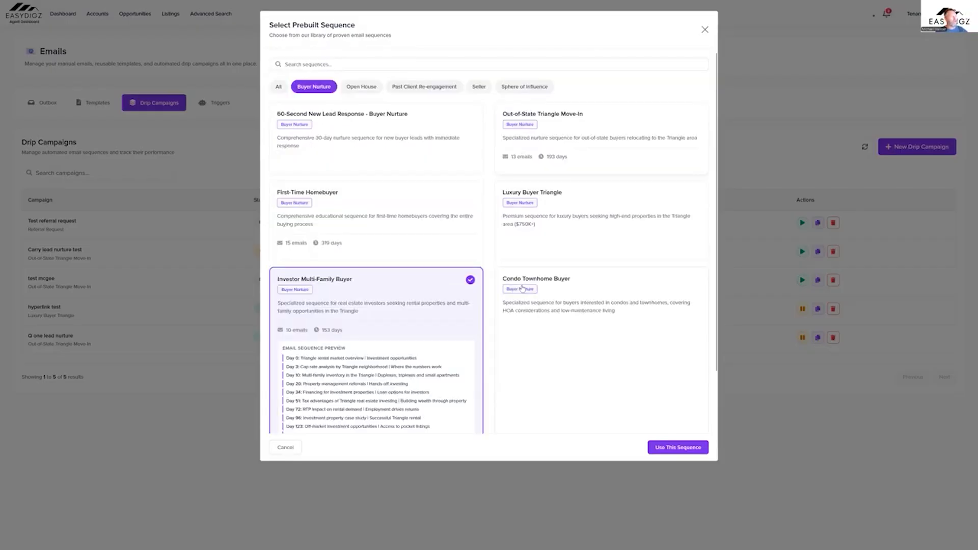
click(363, 88)
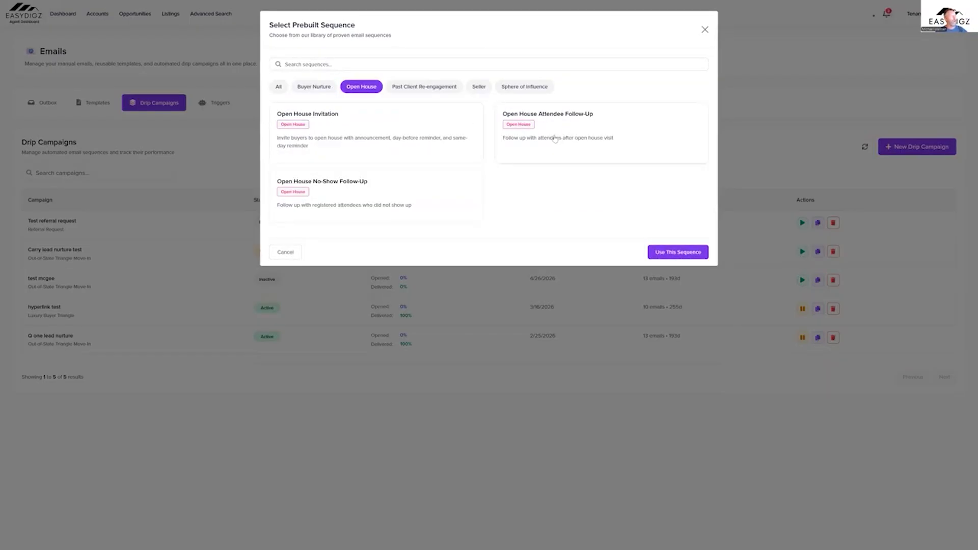
click(401, 198)
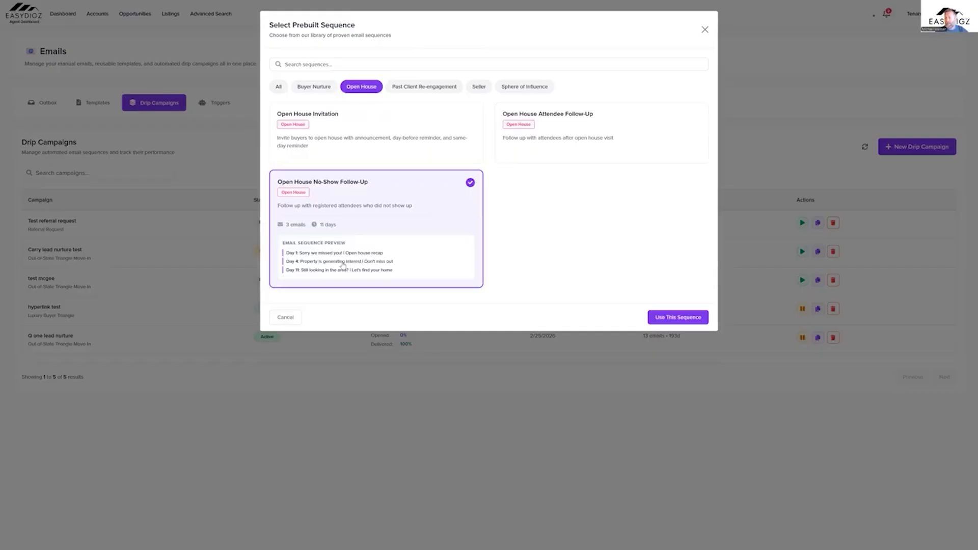
- Load the Referral Request sequence from Past Client Re-engagement, read its first email, and leave the campaign without saving
click(425, 88)
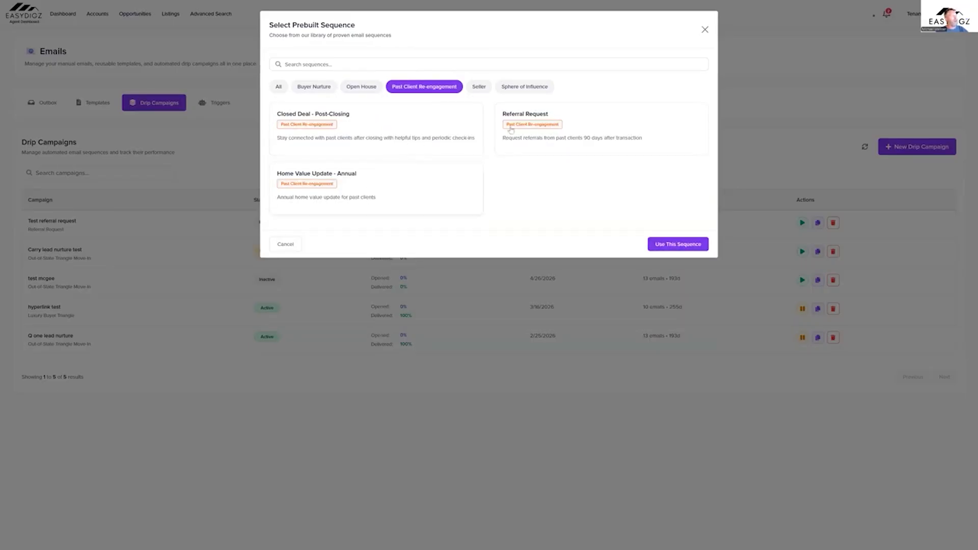
click(561, 147)
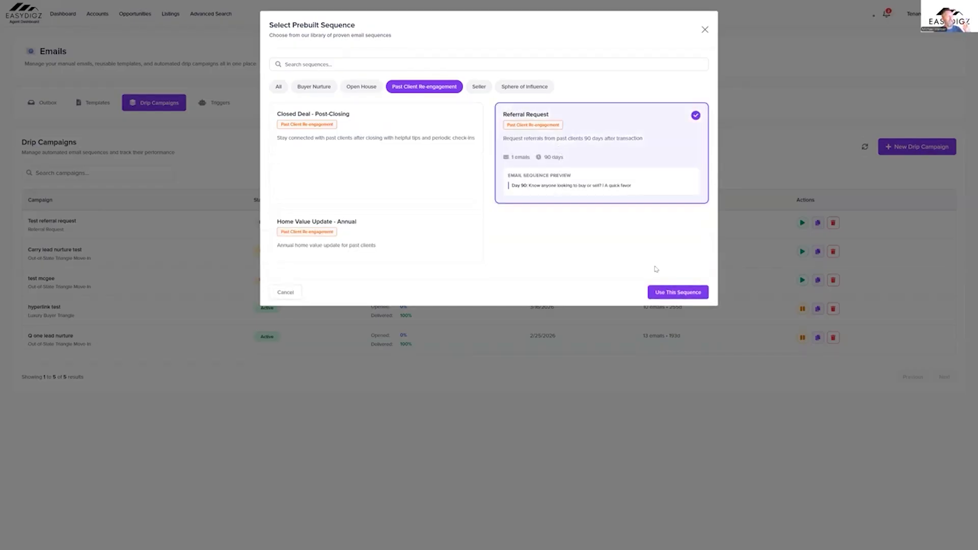
click(665, 294)
click(475, 173)
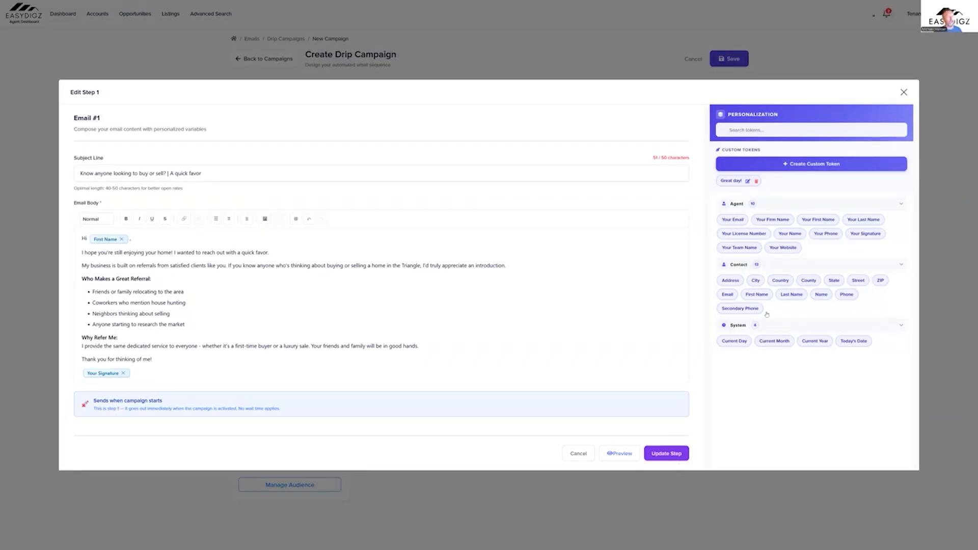
click(904, 92)
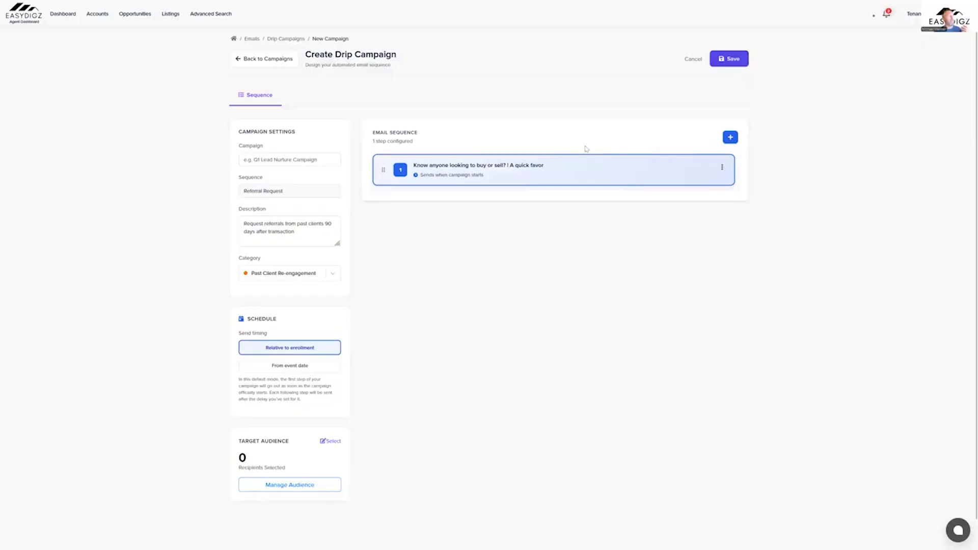
click(693, 59)
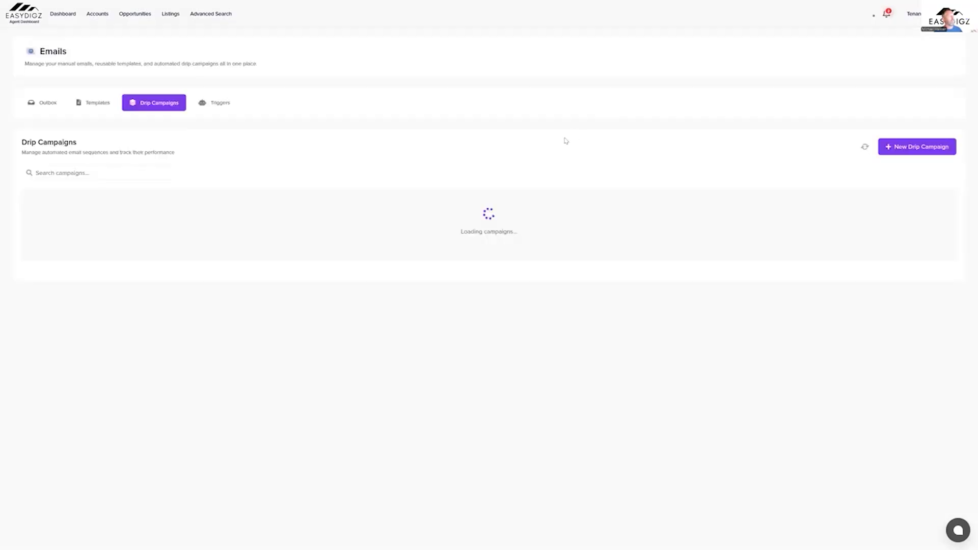
- Load the prebuilt Sphere - Quarterly Market Report sequence into a new drip campaign and read its first email without changing it
click(907, 147)
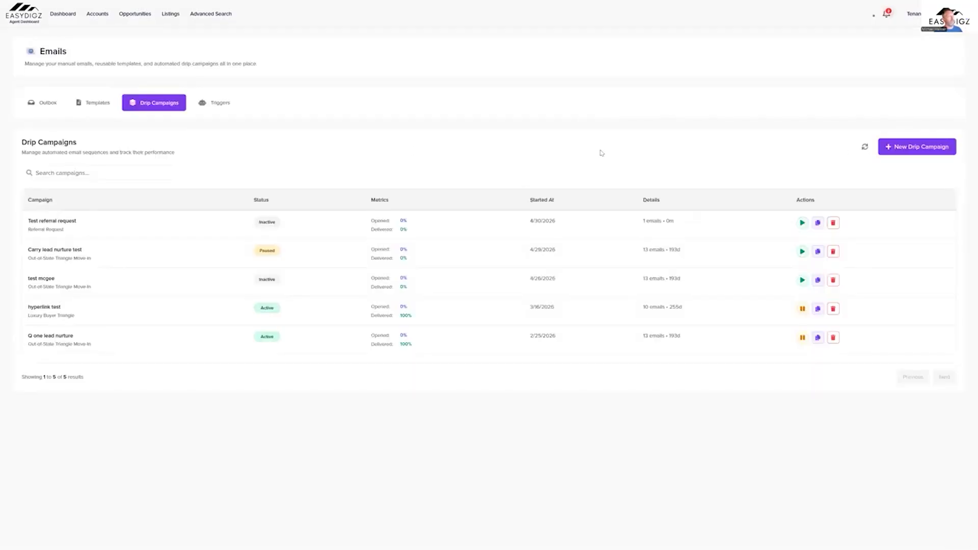
click(436, 124)
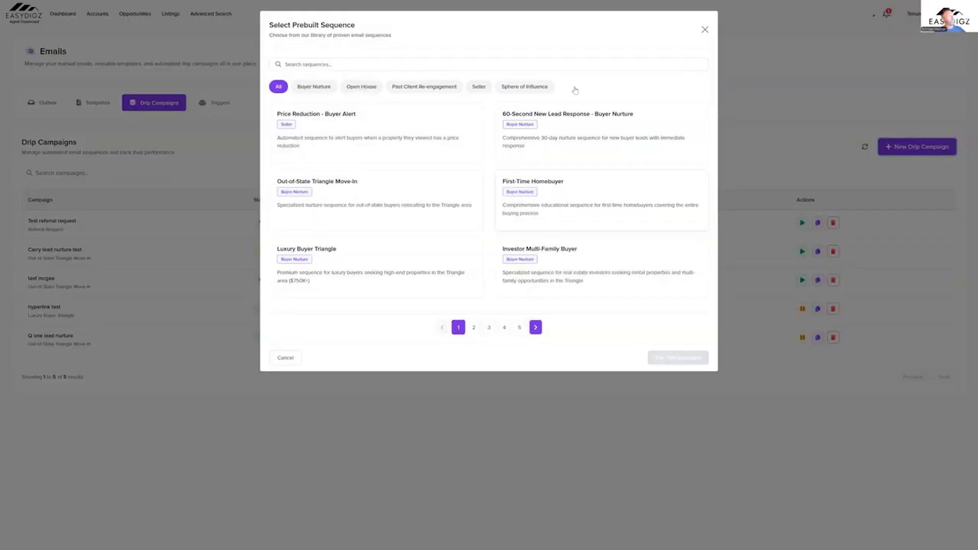
click(529, 87)
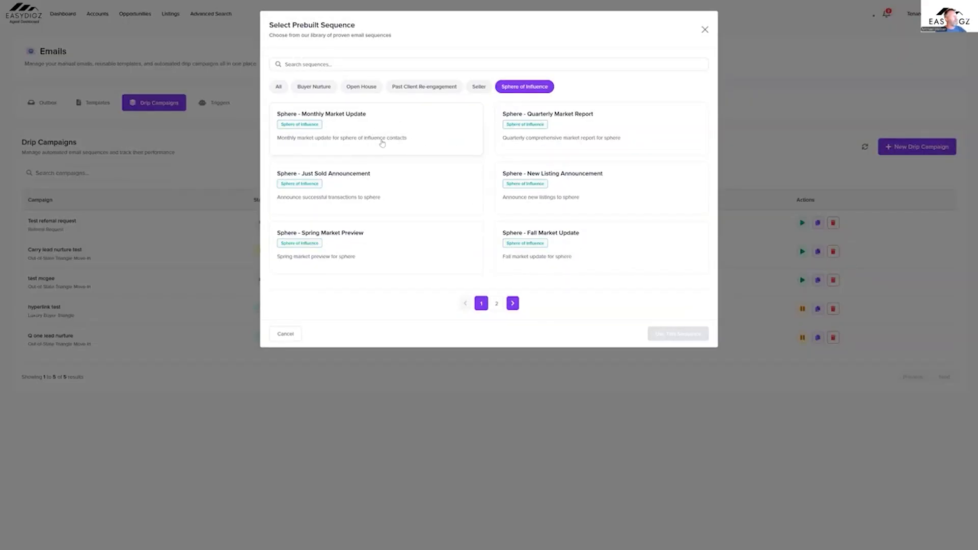
click(584, 139)
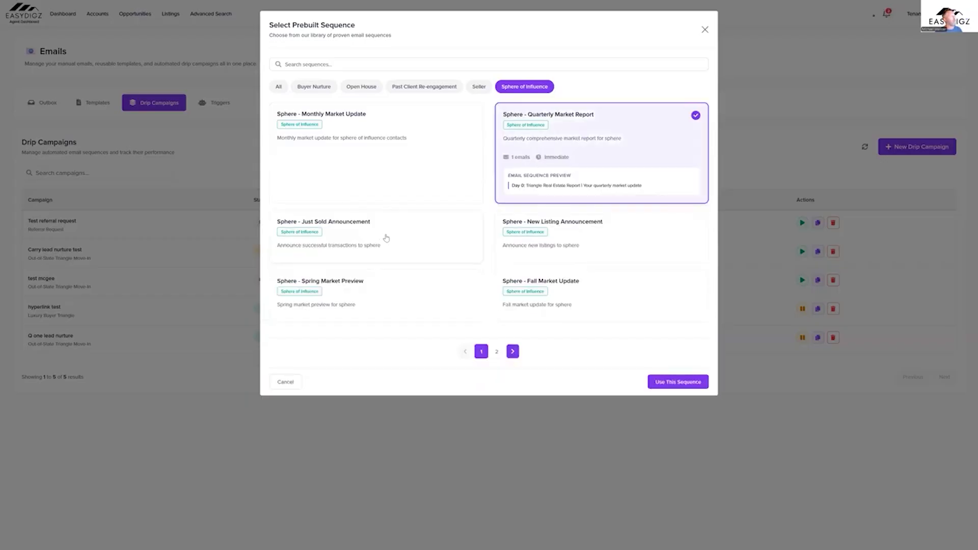
click(678, 382)
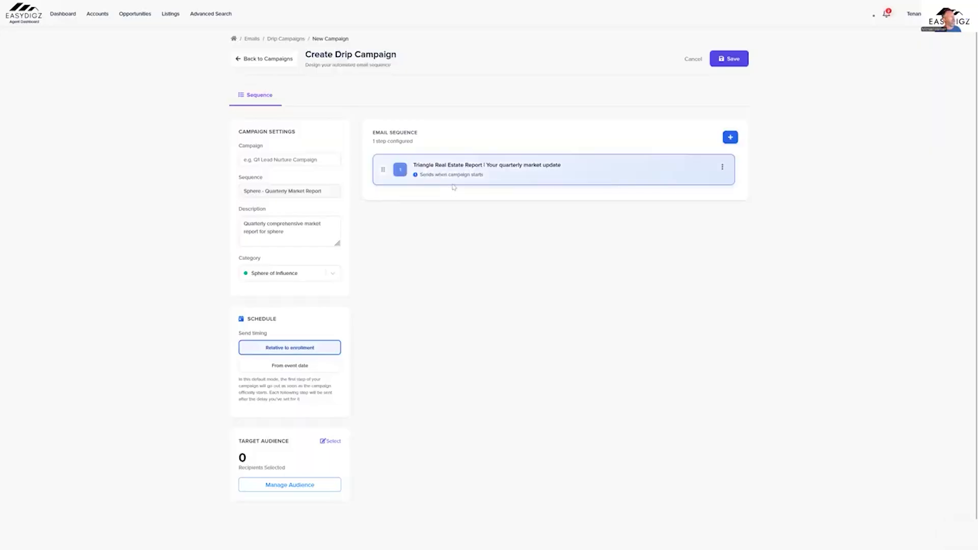
click(456, 179)
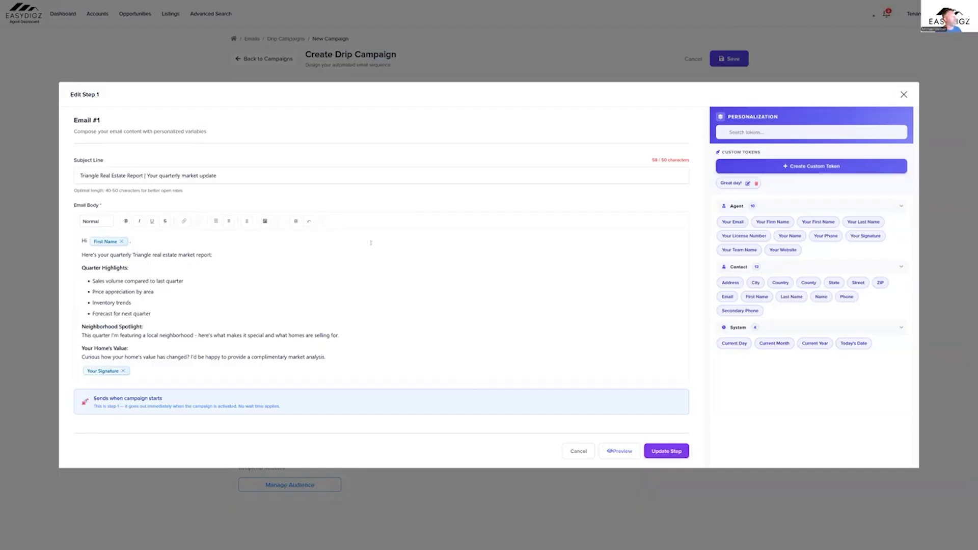
click(904, 95)
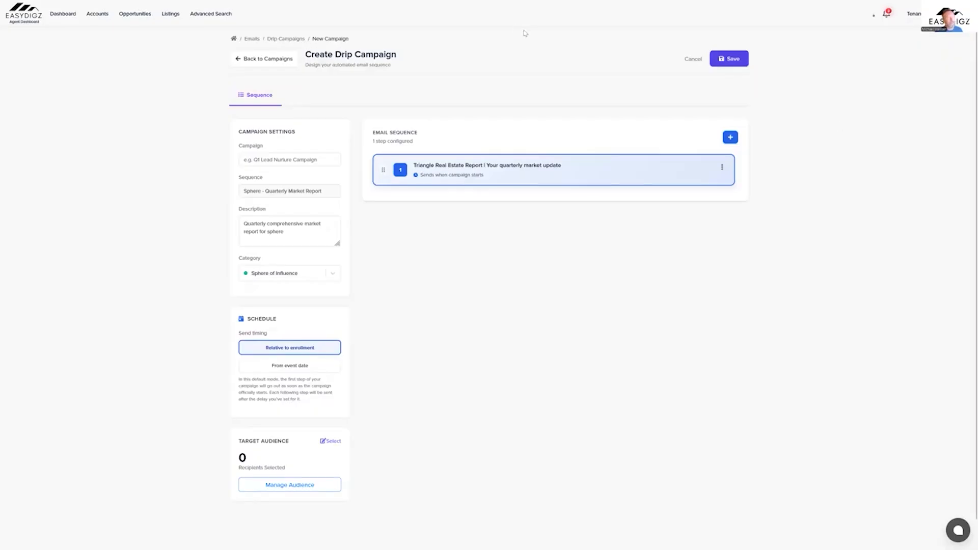
- Use EasyInsight Search, limited to For Sale properties, to request a market report on active listings over the past sixty days
mouse_move(290, 1)
click(209, 47)
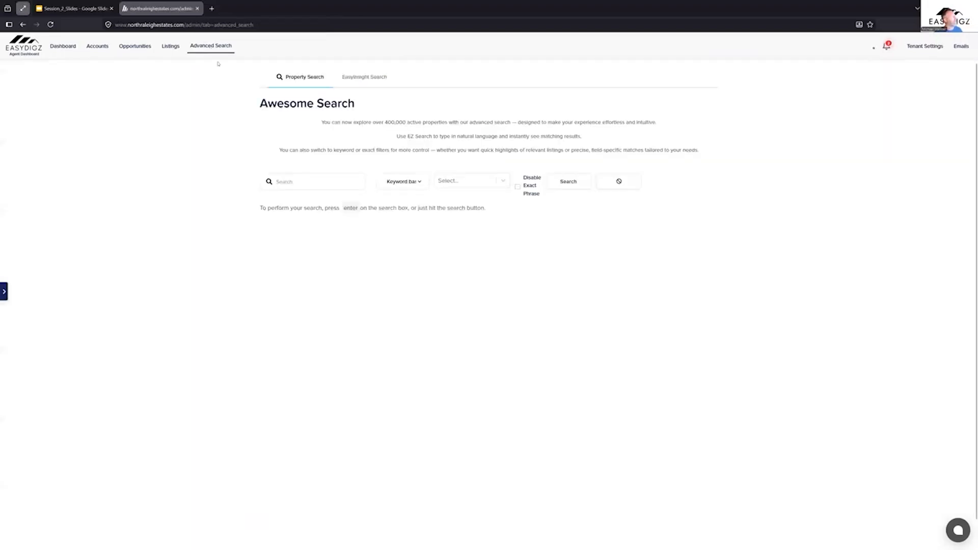
click(367, 45)
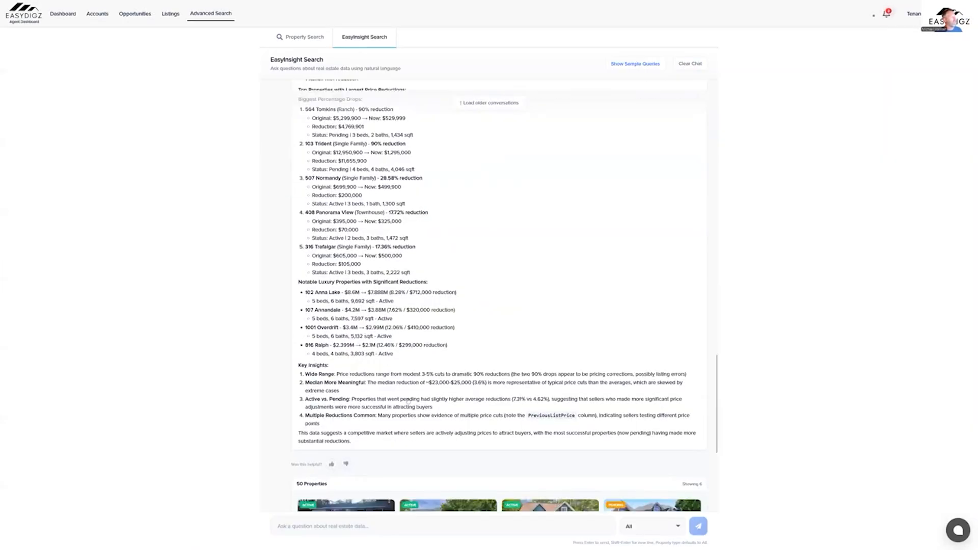
click(341, 527)
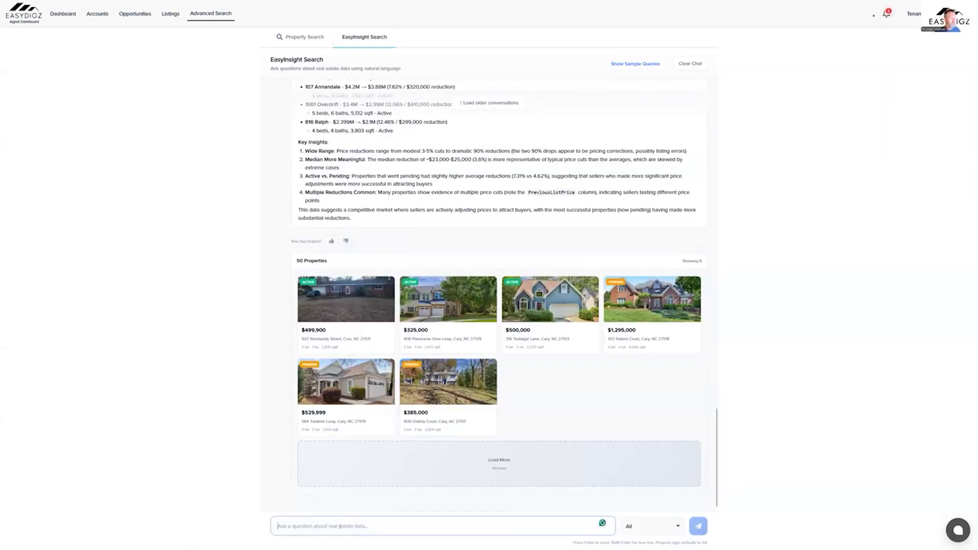
click(631, 528)
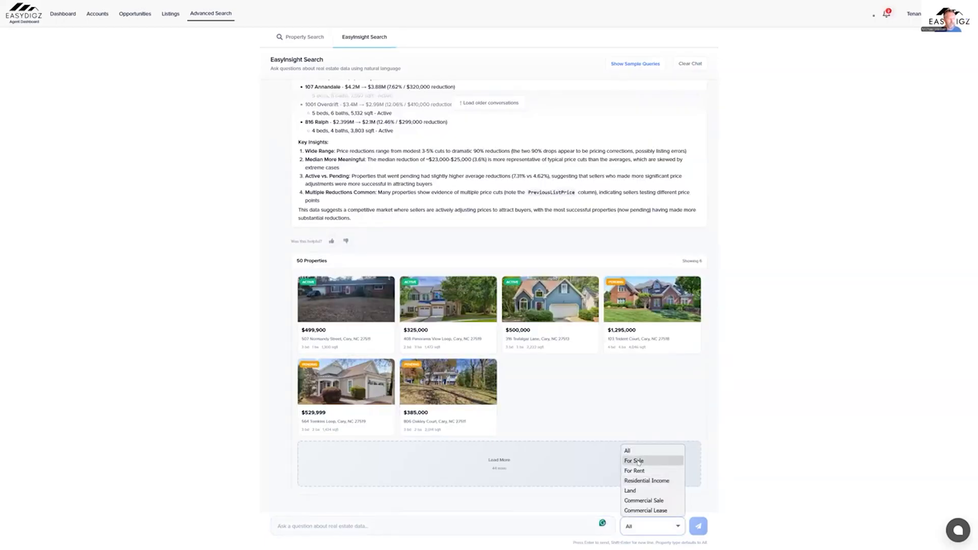
click(639, 461)
click(347, 524)
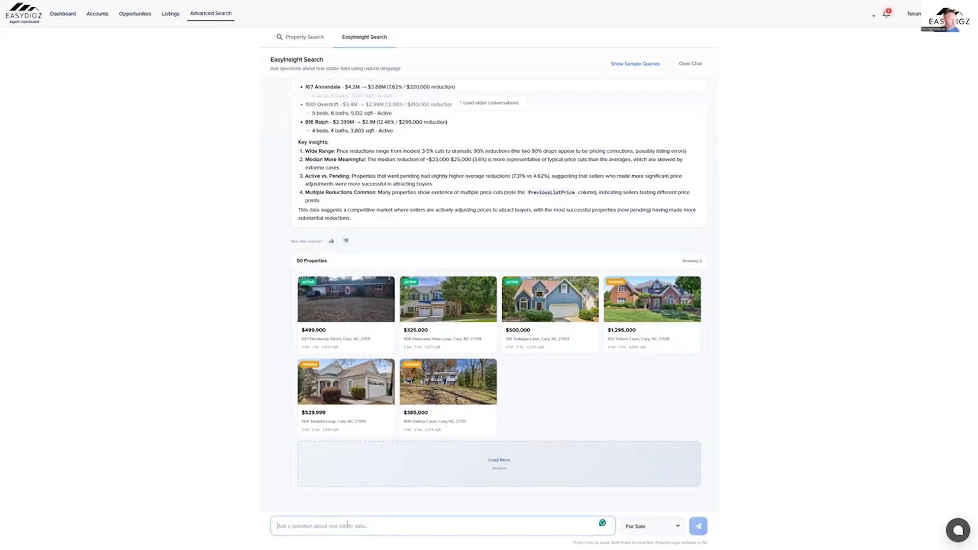
key(super+h)
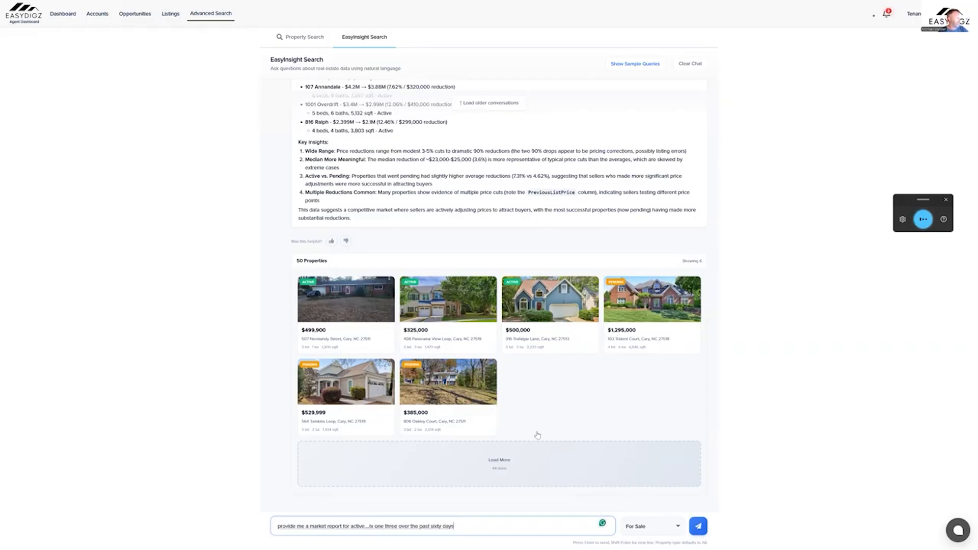
click(698, 526)
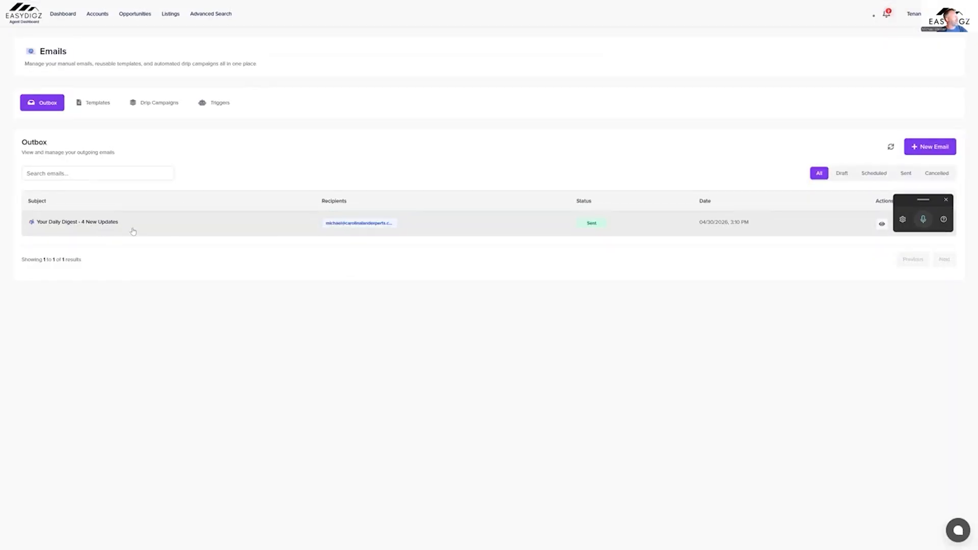
- Preview the sent Your Daily Digest email in the outbox and review its body and email analytics
click(881, 225)
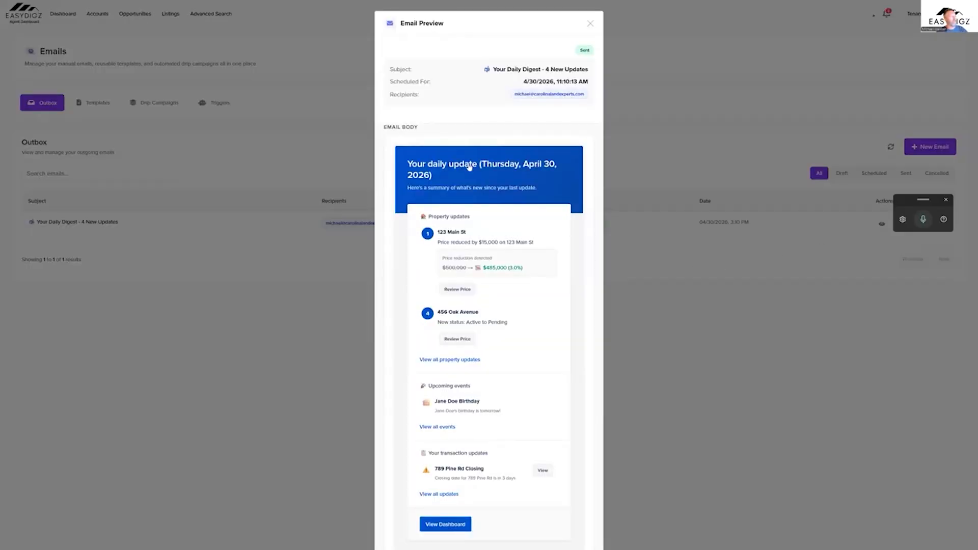
scroll(485, 225, down, 1)
scroll(447, 204, down, 1)
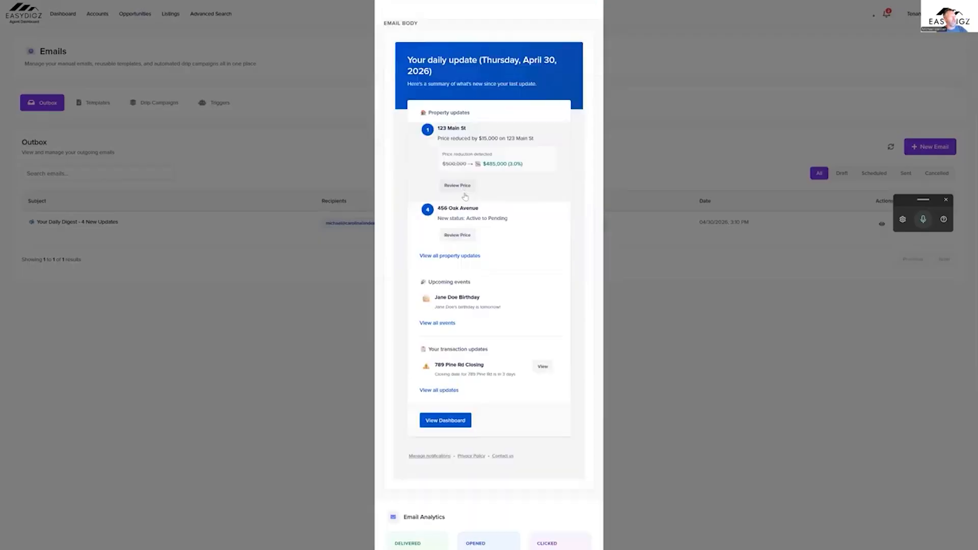
scroll(443, 188, down, 3)
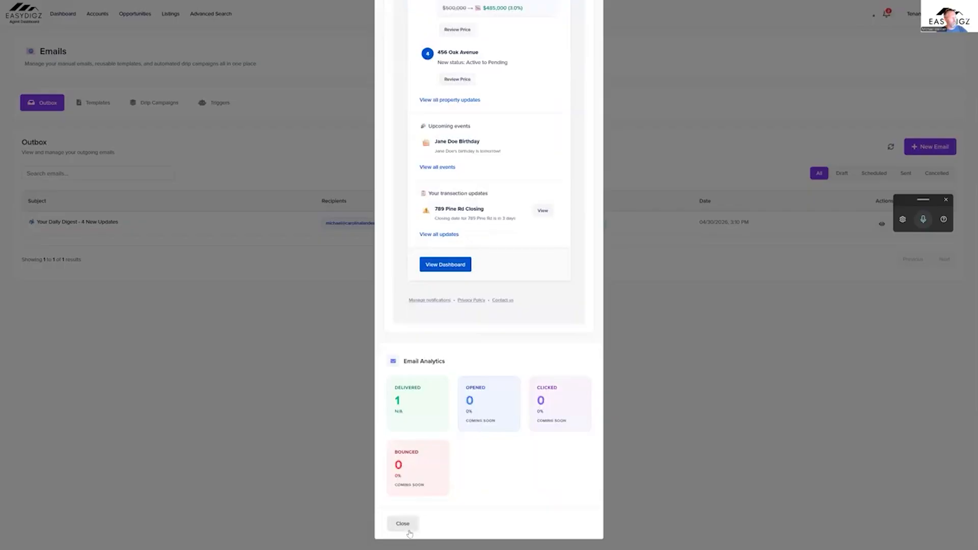
- Close the digest preview, leave the emails area and open EasyInsight Search within the advanced search
click(410, 533)
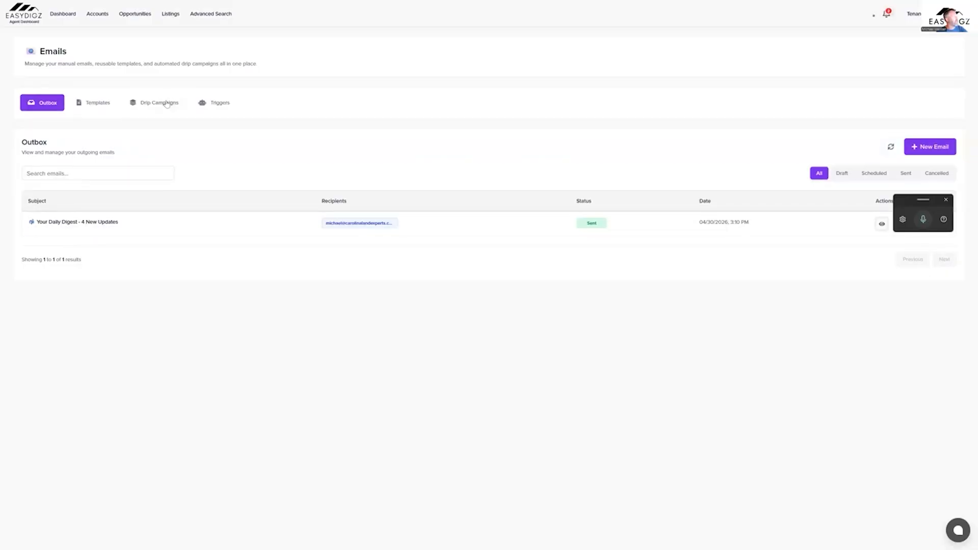
click(163, 104)
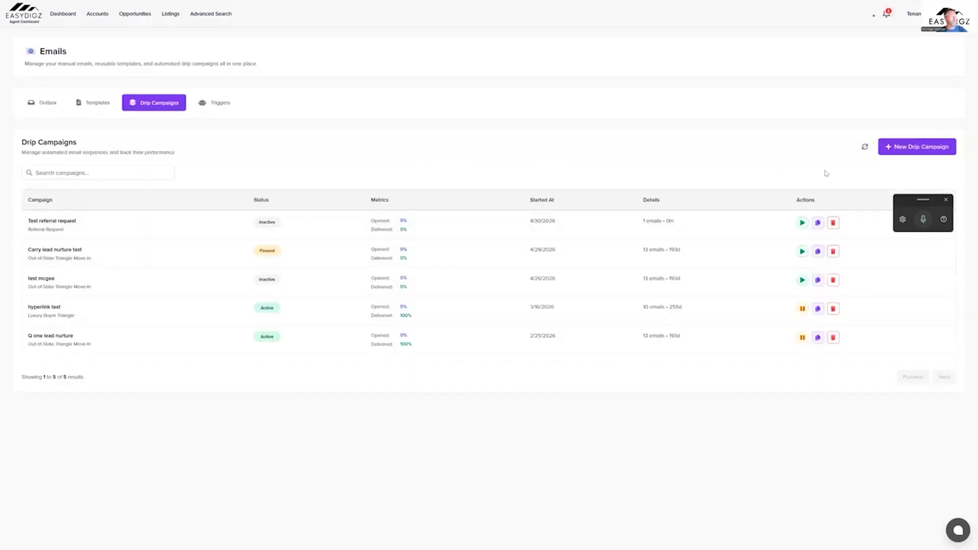
key(F11)
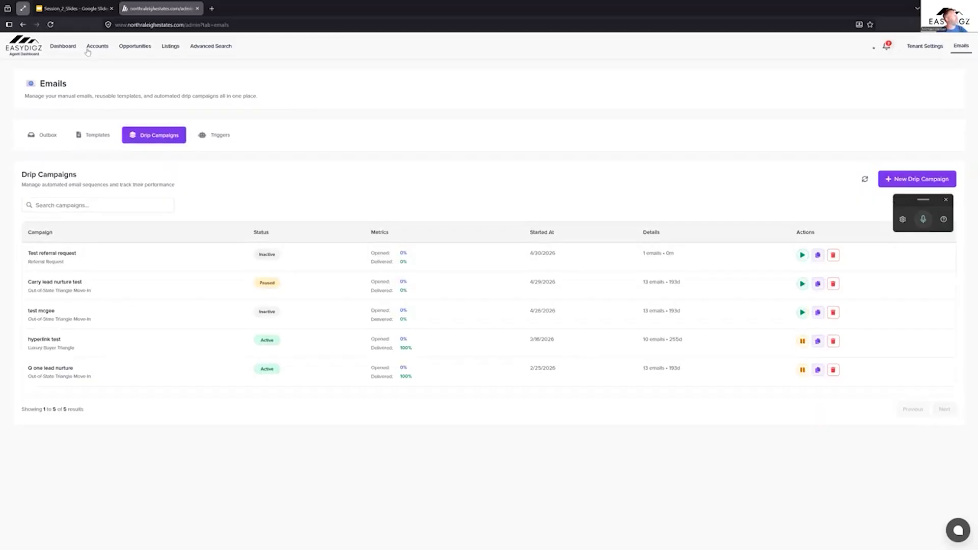
click(211, 47)
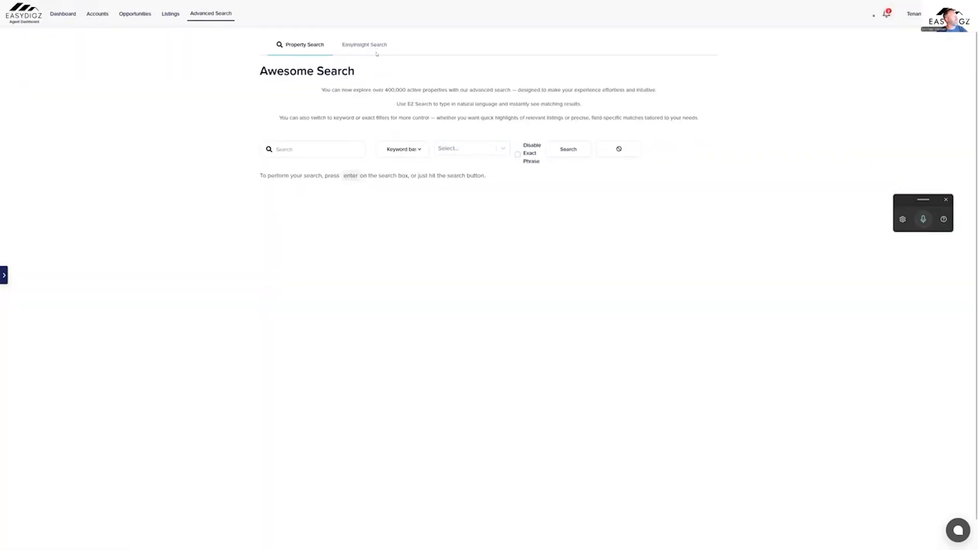
click(373, 44)
- Ask EasyInsight Search, across all property types, for a detailed market report over the past 60 days of active and closed listings in 27613
scroll(488, 431, down, 4)
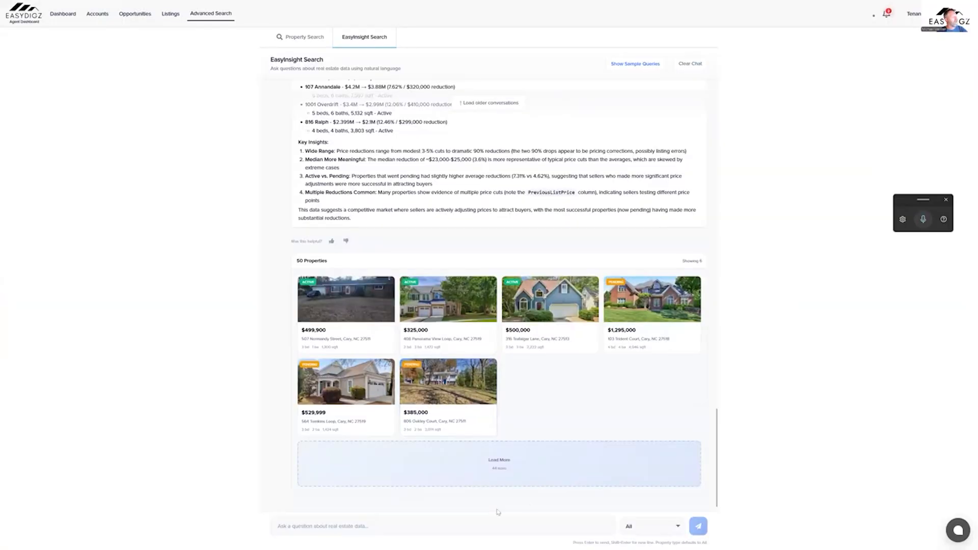
scroll(526, 428, up, 2)
scroll(525, 427, down, 2)
scroll(450, 463, up, 5)
scroll(469, 379, up, 5)
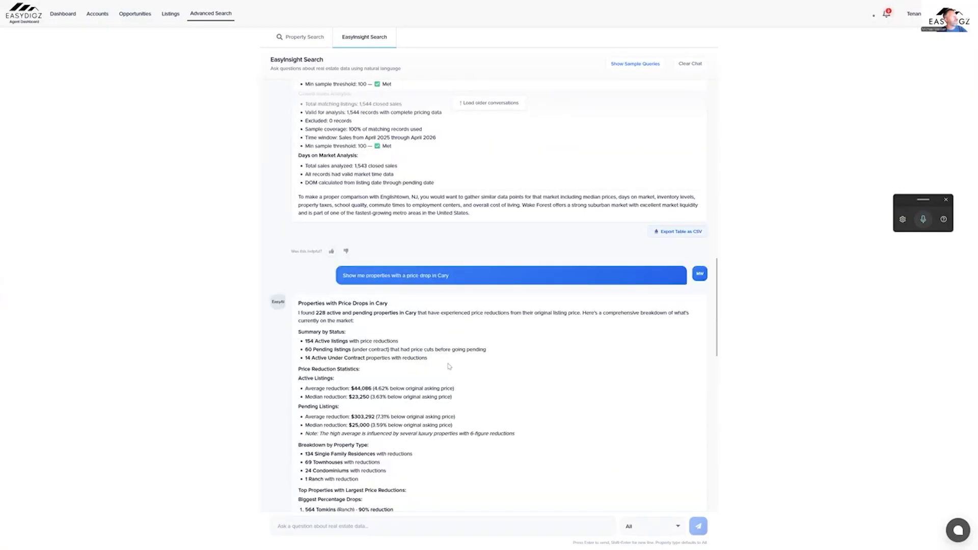
scroll(452, 387, down, 8)
click(410, 525)
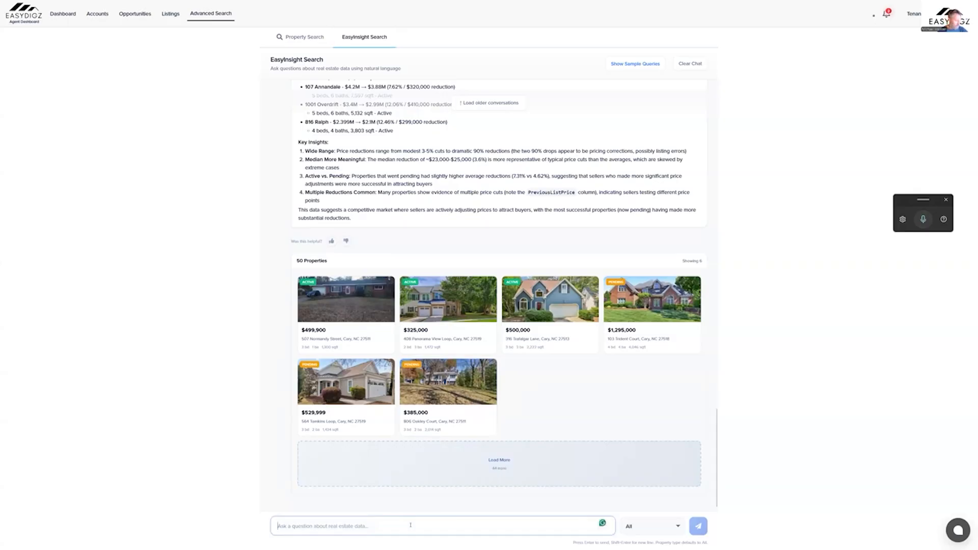
key(super+h)
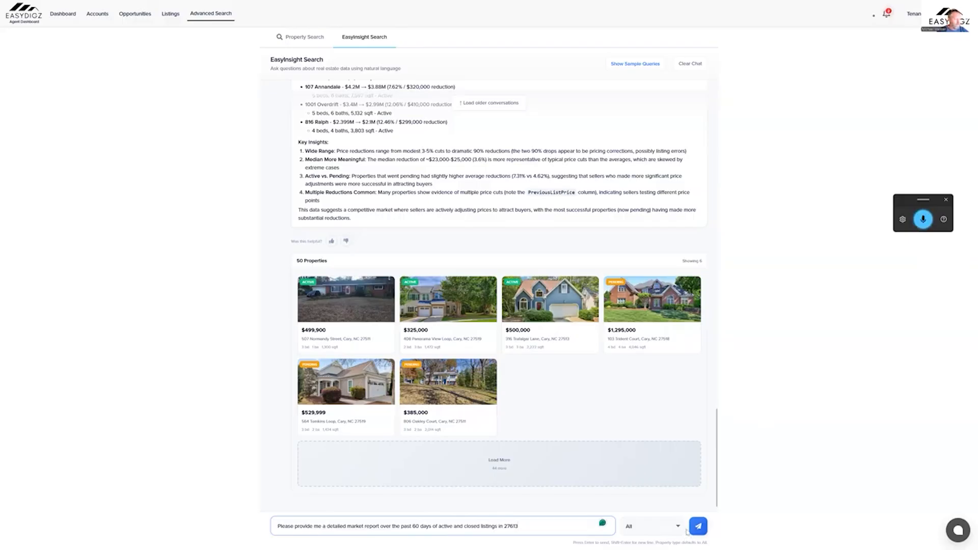
click(699, 527)
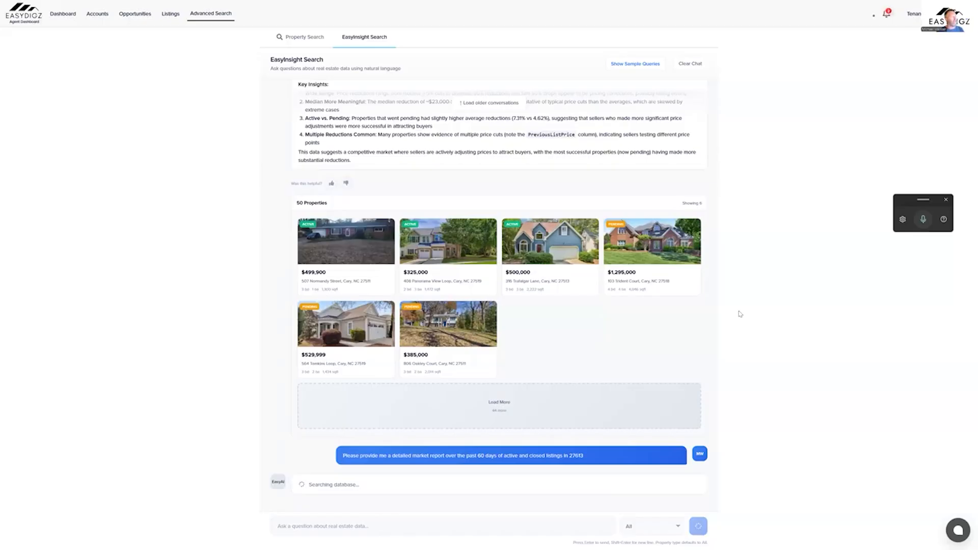
- Open the $499,900 Cary listing from the earlier price-drop results, examine its property fields, documents and photos, and close it
scroll(285, 219, up, 3)
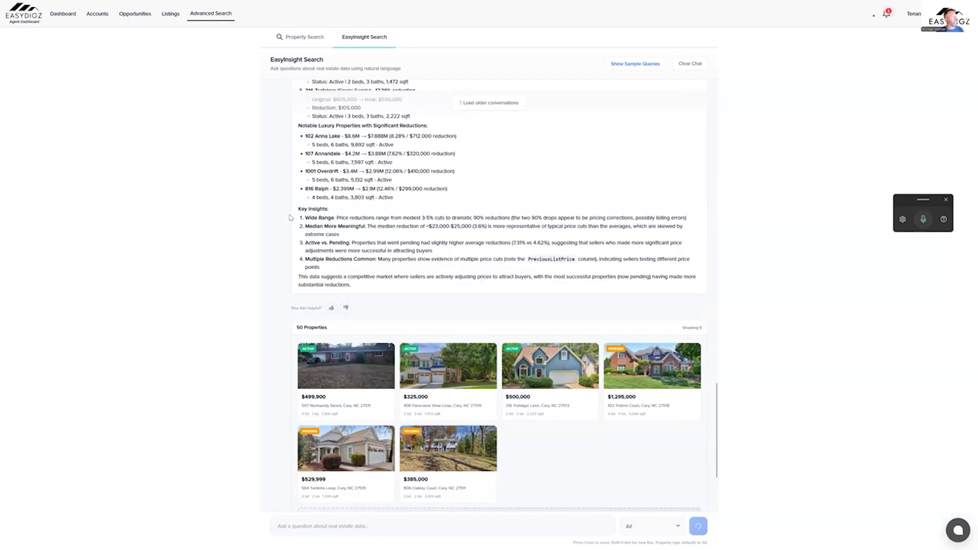
scroll(301, 159, up, 6)
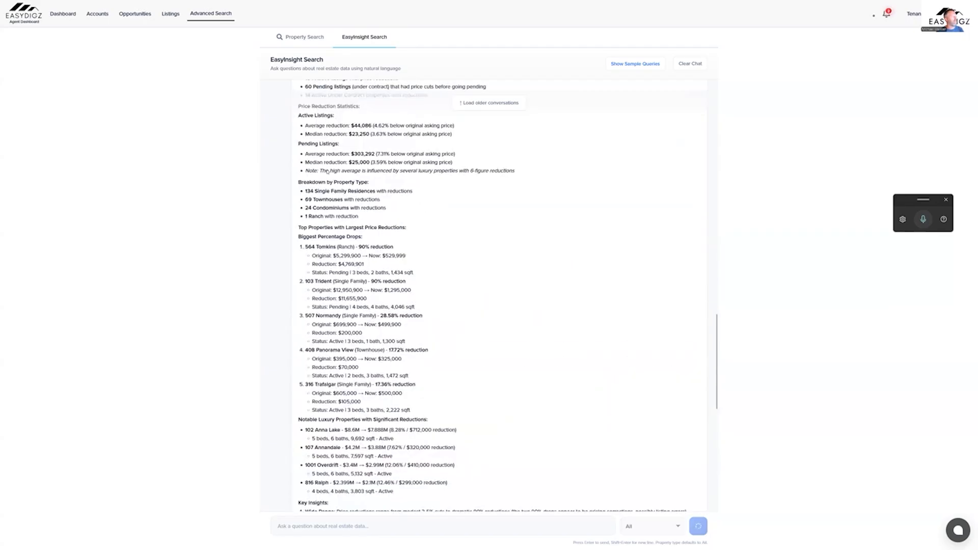
scroll(678, 232, down, 9)
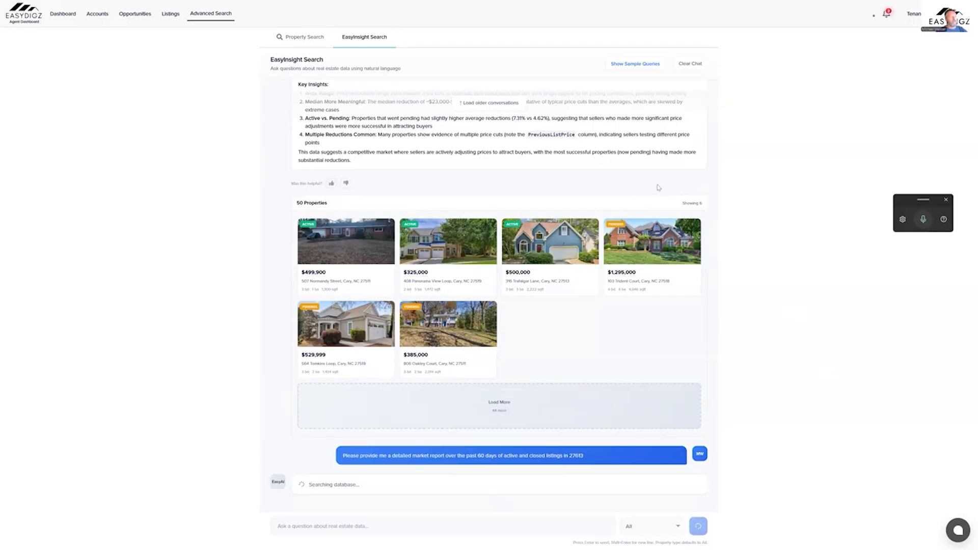
click(363, 243)
scroll(504, 284, down, 6)
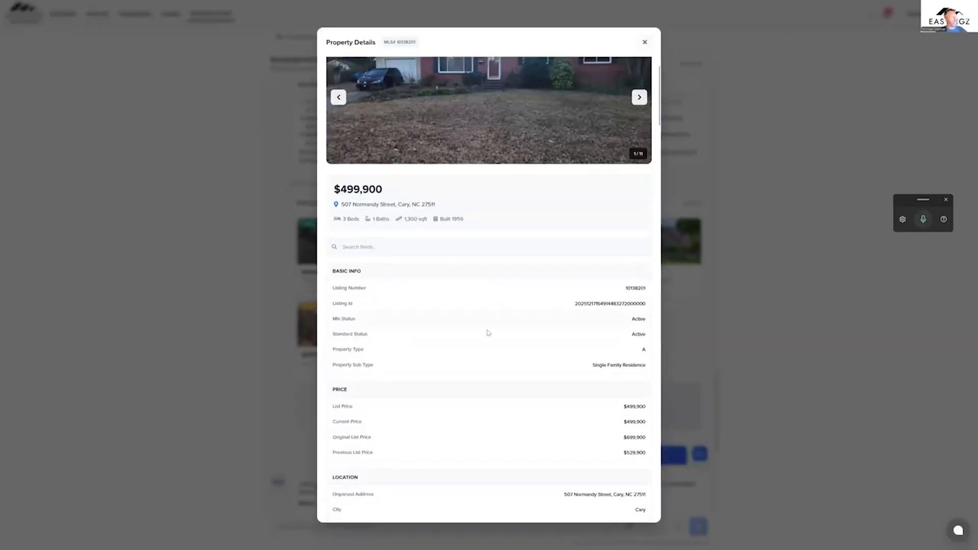
scroll(442, 368, down, 11)
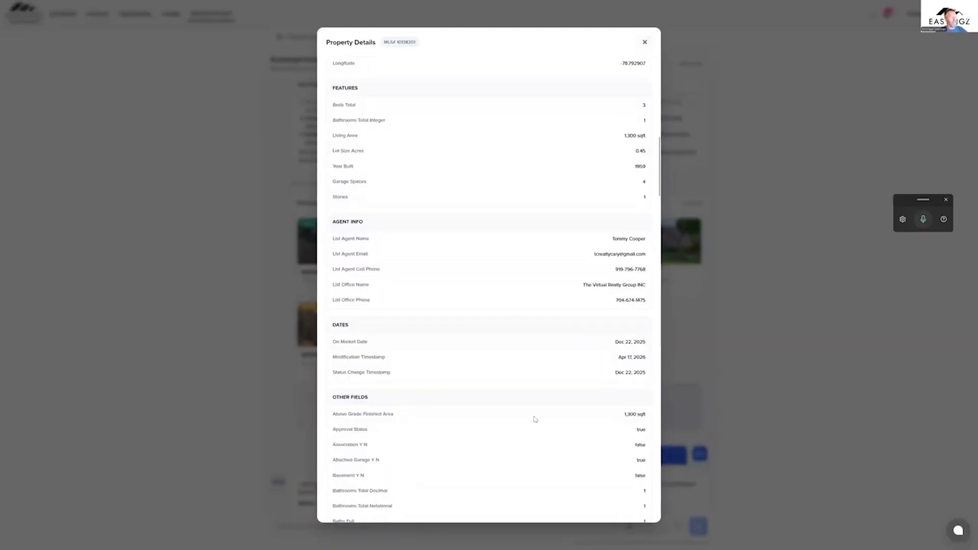
scroll(443, 418, down, 3)
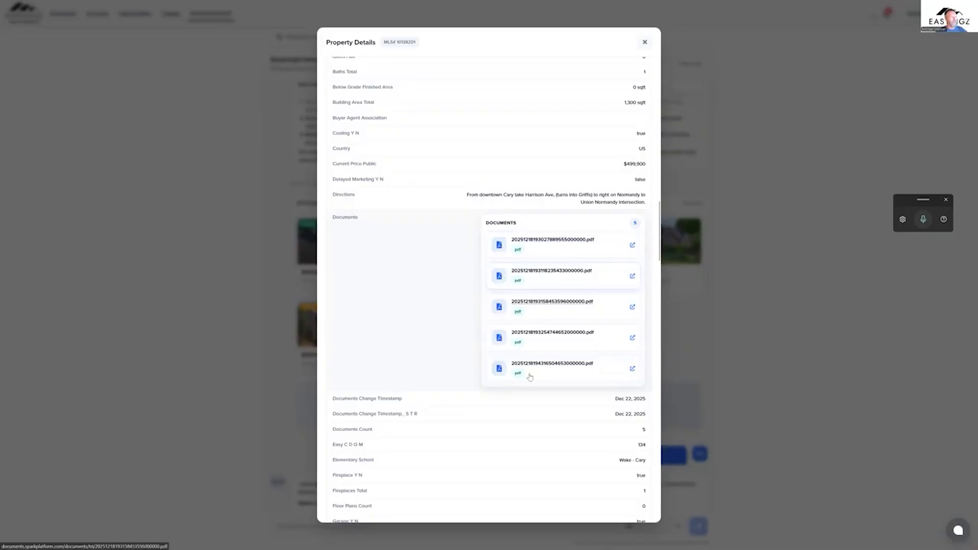
scroll(460, 424, down, 6)
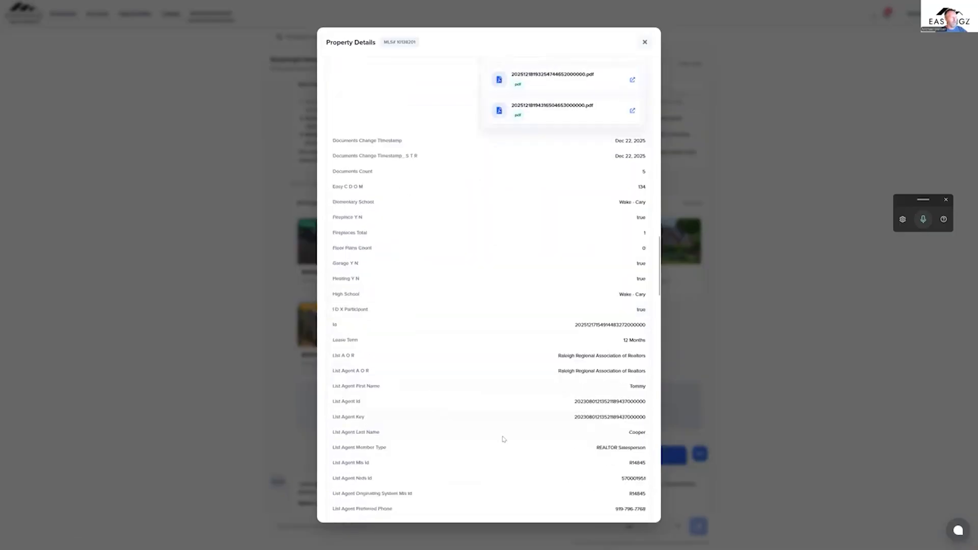
scroll(517, 428, down, 4)
scroll(428, 393, up, 10)
scroll(429, 391, up, 9)
scroll(431, 390, up, 3)
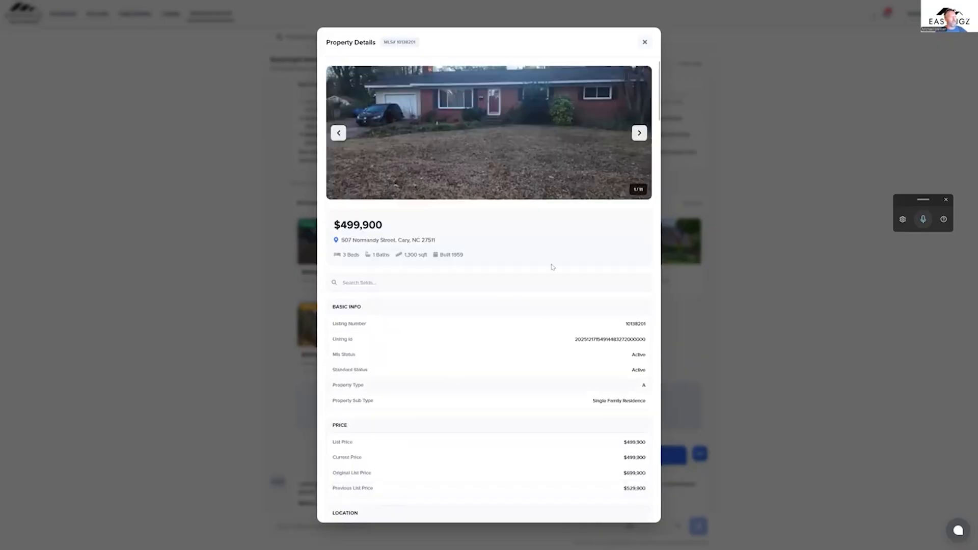
click(640, 133)
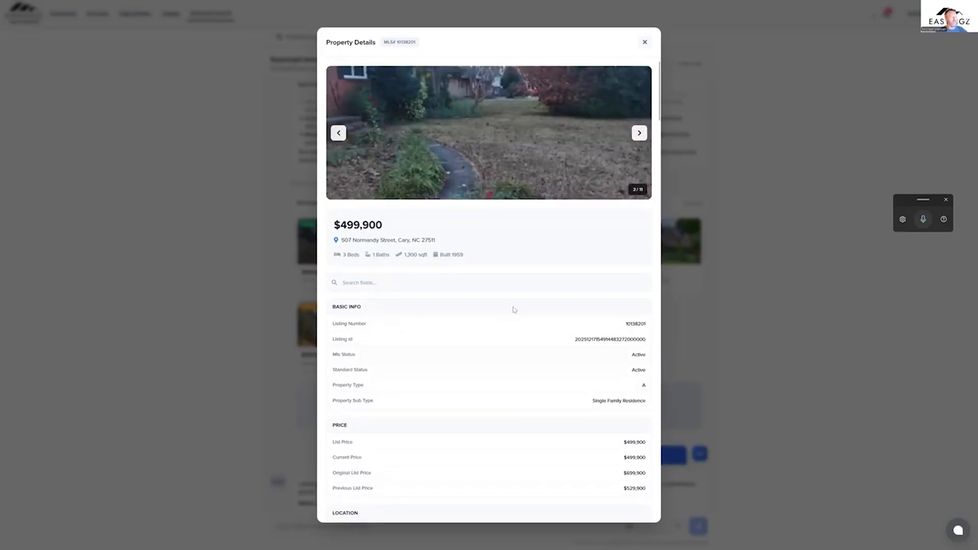
click(645, 42)
- Check the response to the 27613 report request and copy the full text of the earlier Cary price-drop analysis
scroll(397, 293, down, 4)
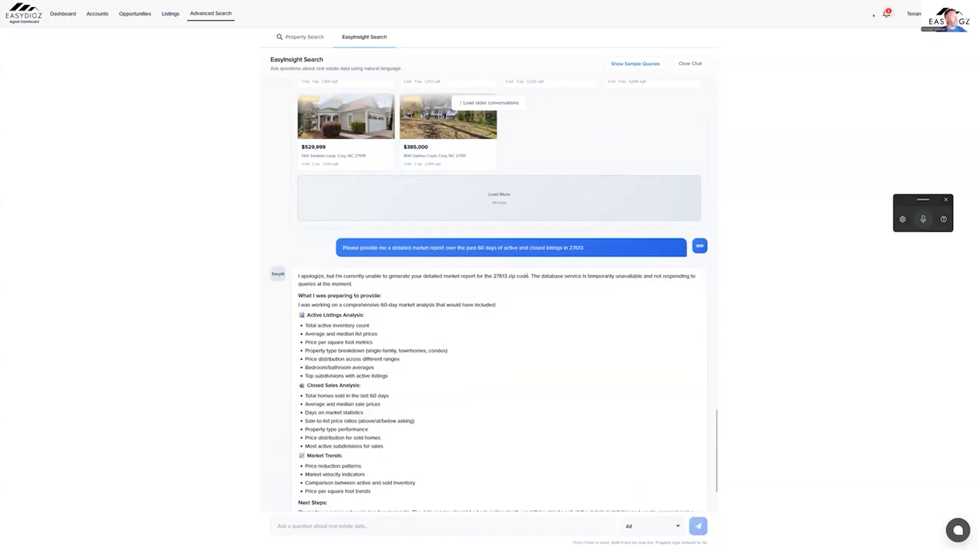
scroll(345, 305, down, 1)
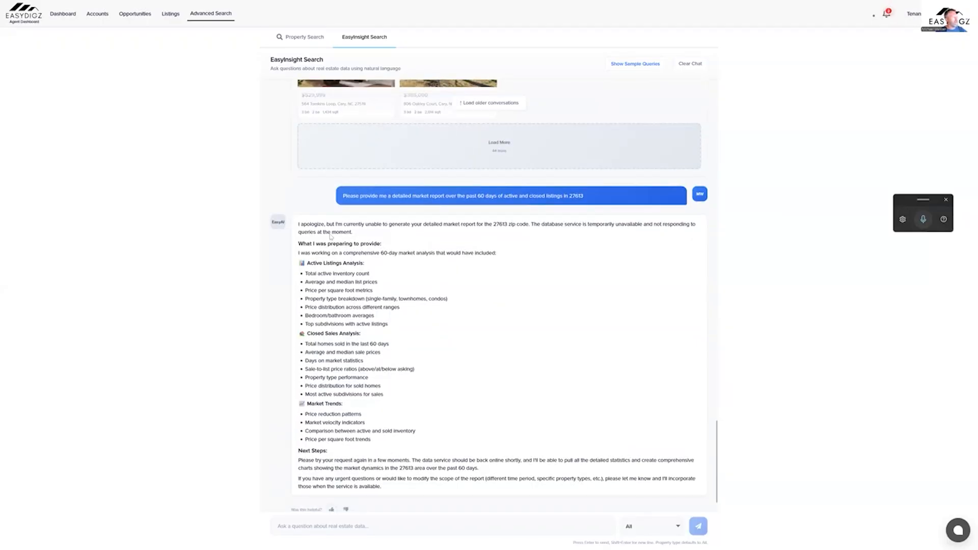
scroll(442, 306, up, 20)
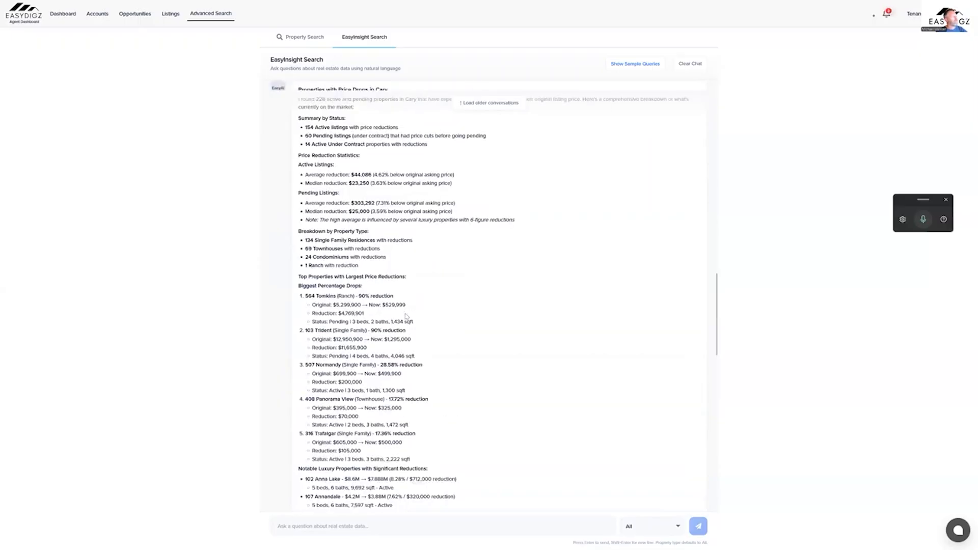
scroll(400, 315, down, 5)
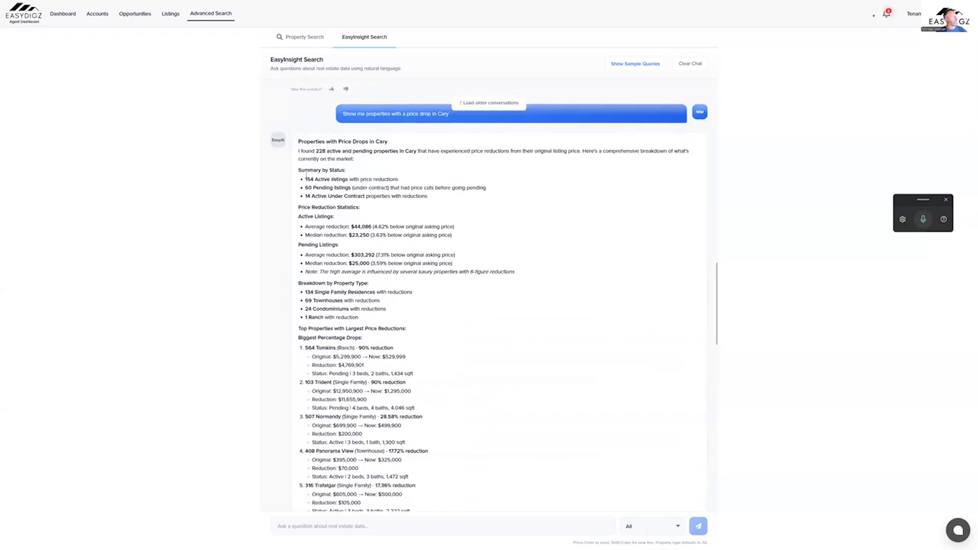
drag(299, 151, 433, 447)
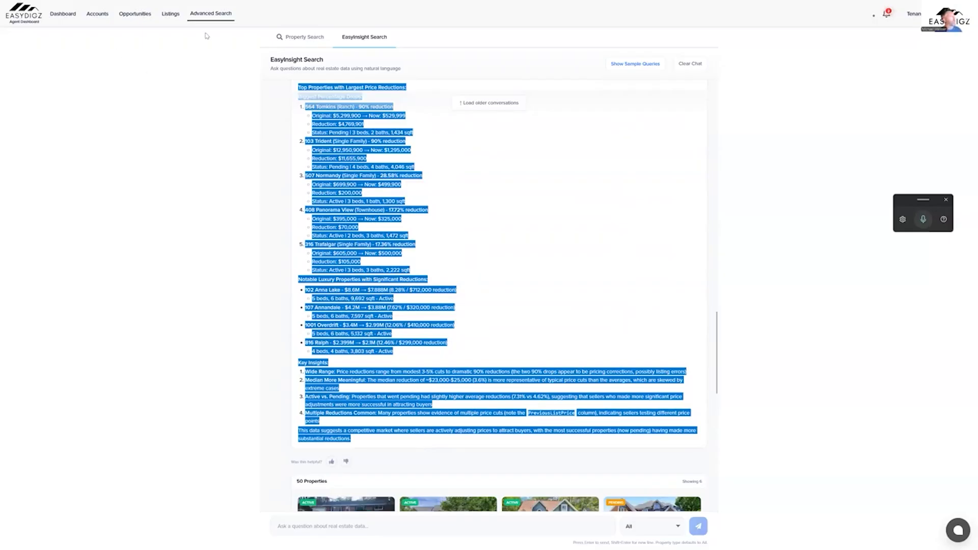
- Start a new drip campaign from the prebuilt Sphere - Quarterly Market Report sequence and open its first email for editing
click(874, 16)
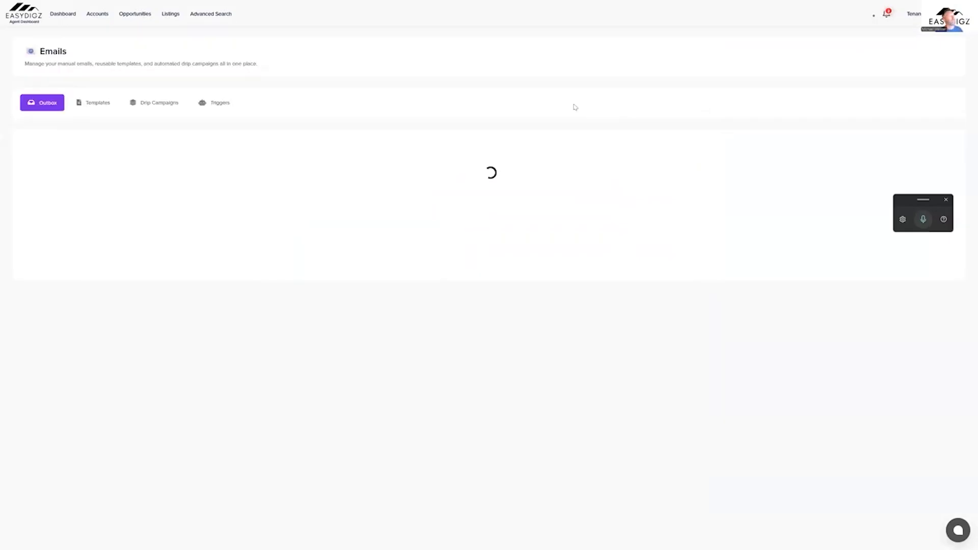
click(164, 103)
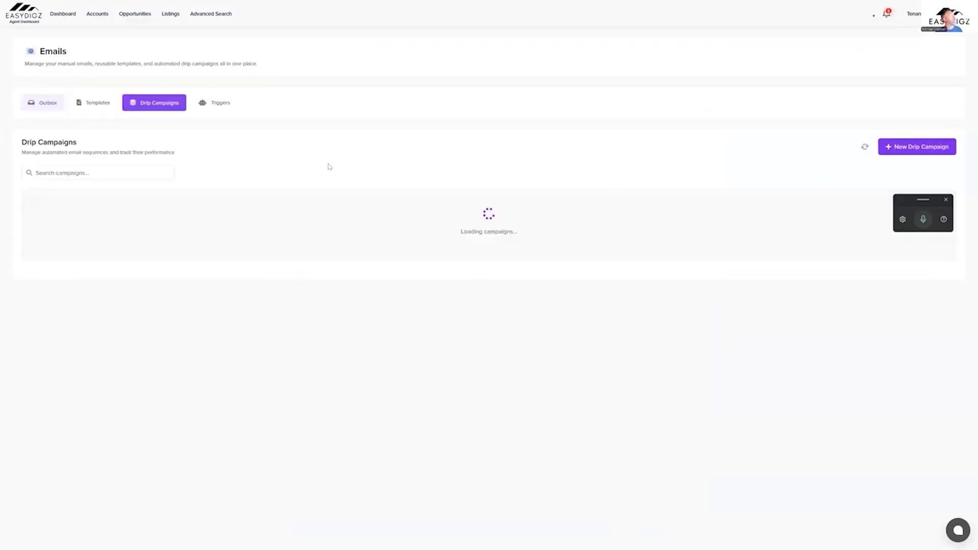
click(902, 149)
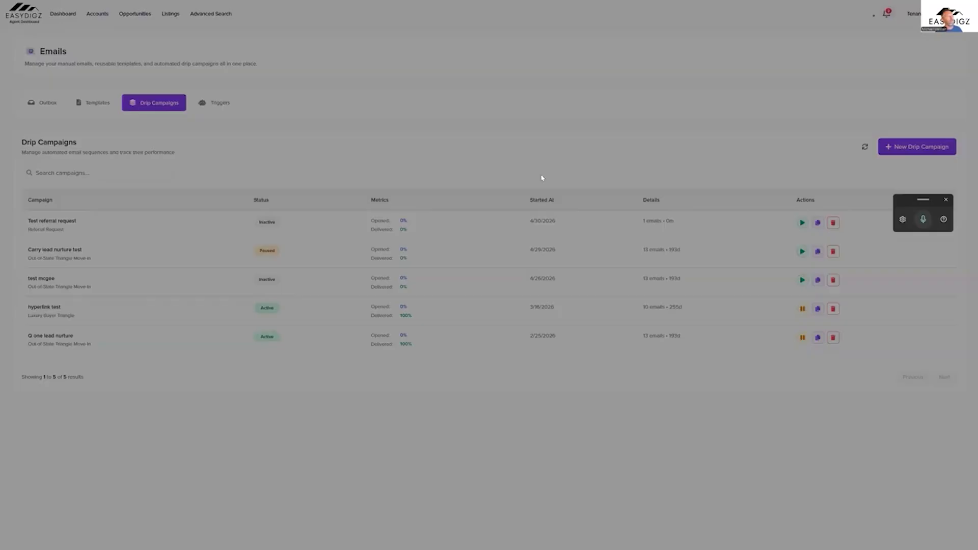
click(514, 183)
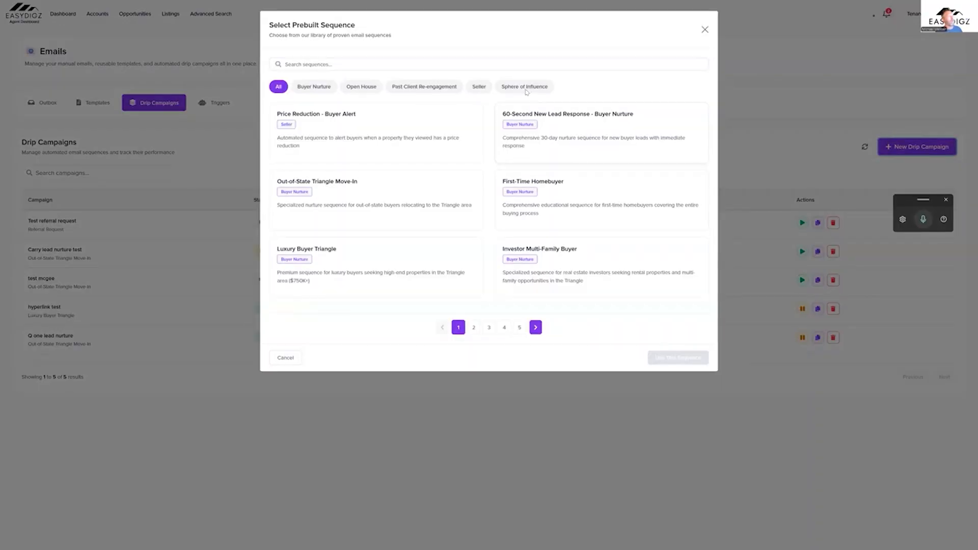
click(524, 86)
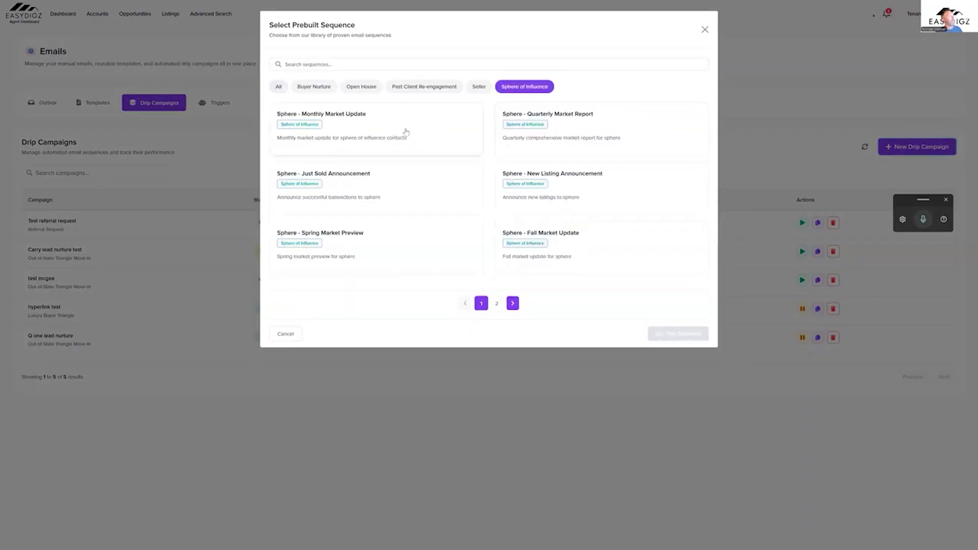
click(532, 151)
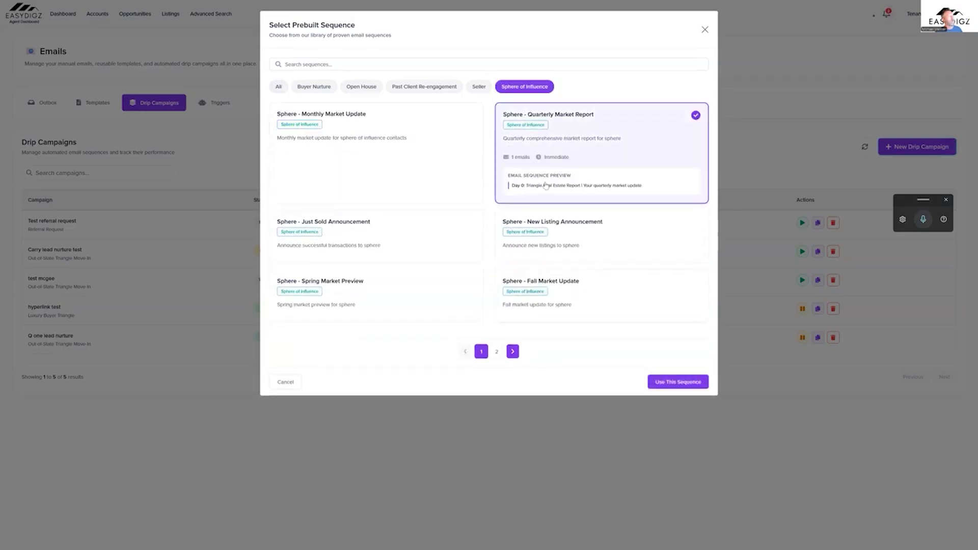
click(679, 385)
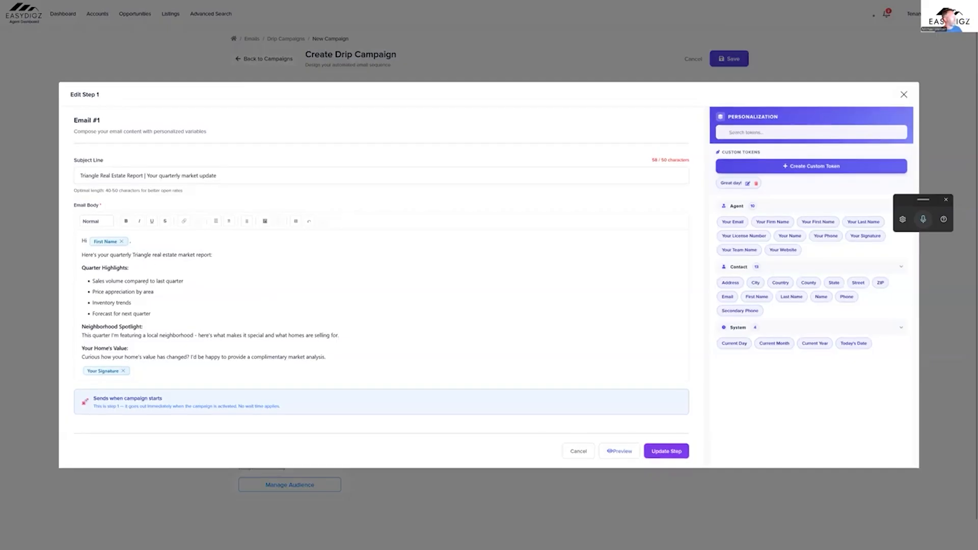
- Replace the bullets under Quarter Highlights in the email body with the copied Cary price-drop analysis and review the pasted content
drag(93, 281, 156, 317)
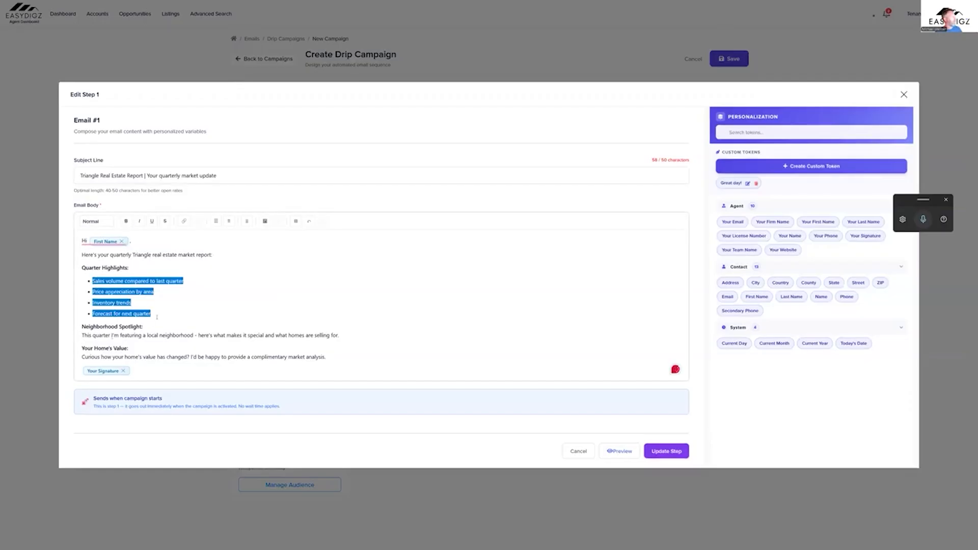
key(ctrl+v)
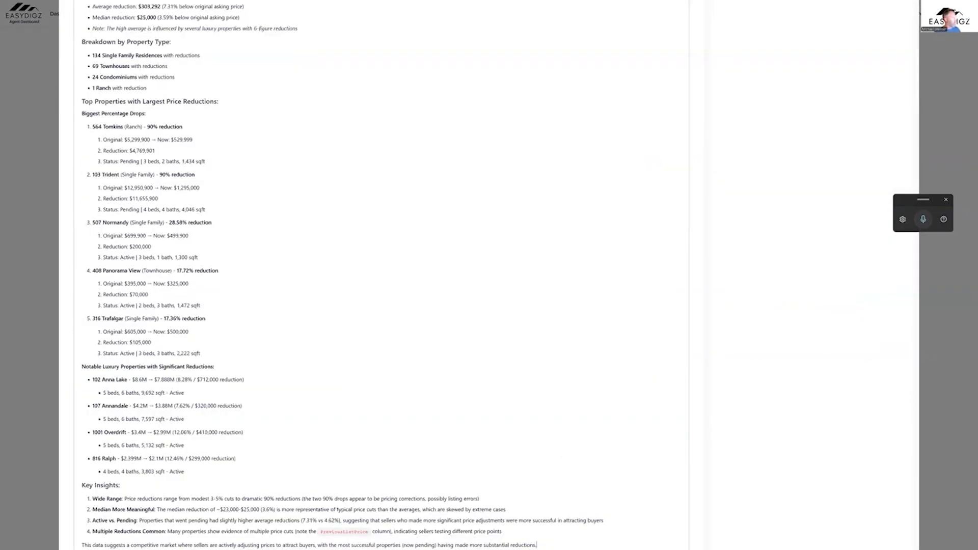
scroll(132, 207, up, 5)
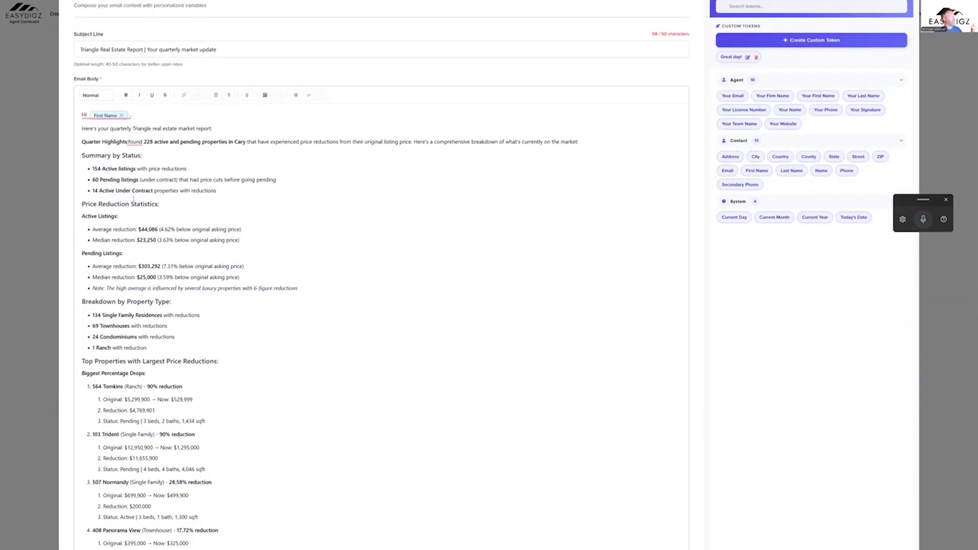
scroll(134, 199, down, 2)
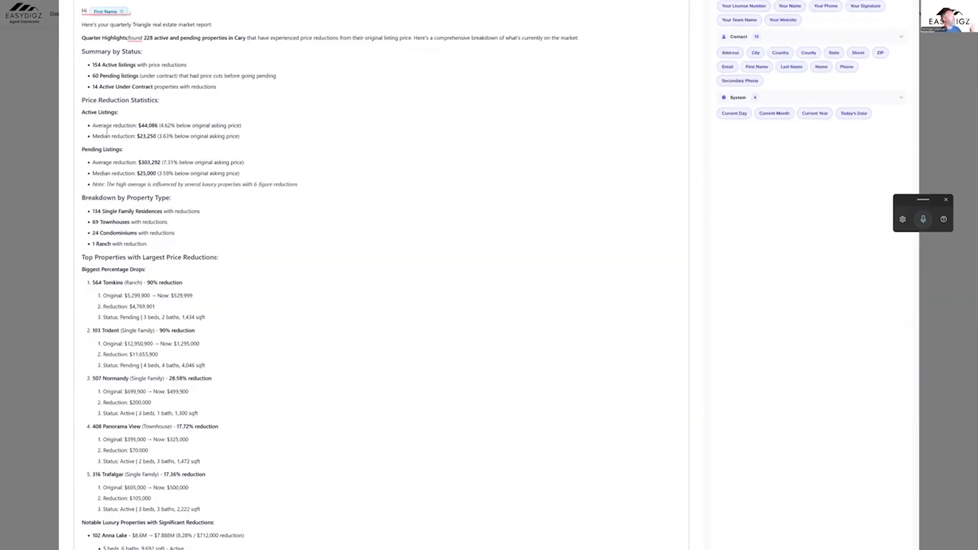
scroll(174, 186, down, 1)
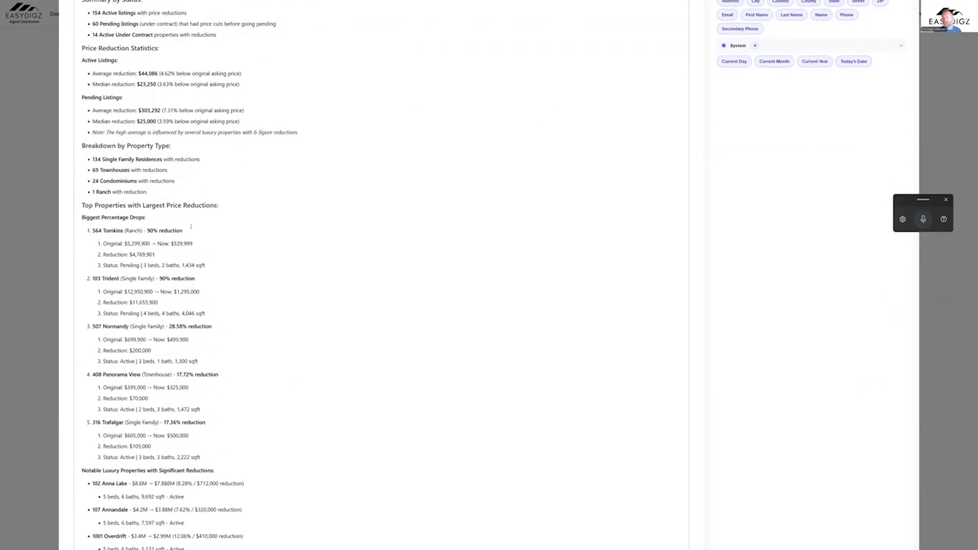
- Review the rest of the pasted price-drop analysis through the email's end and save the updated email step
scroll(194, 230, down, 1)
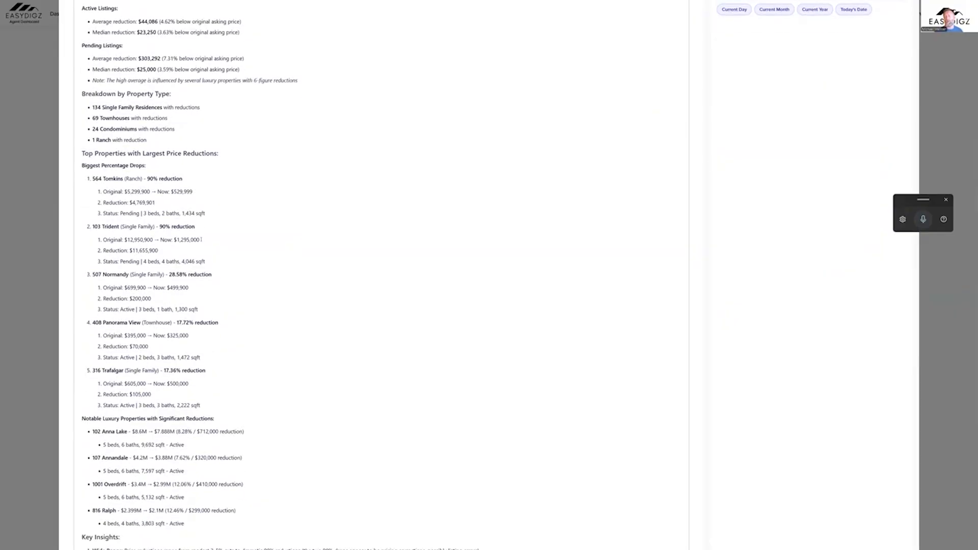
scroll(266, 227, down, 1)
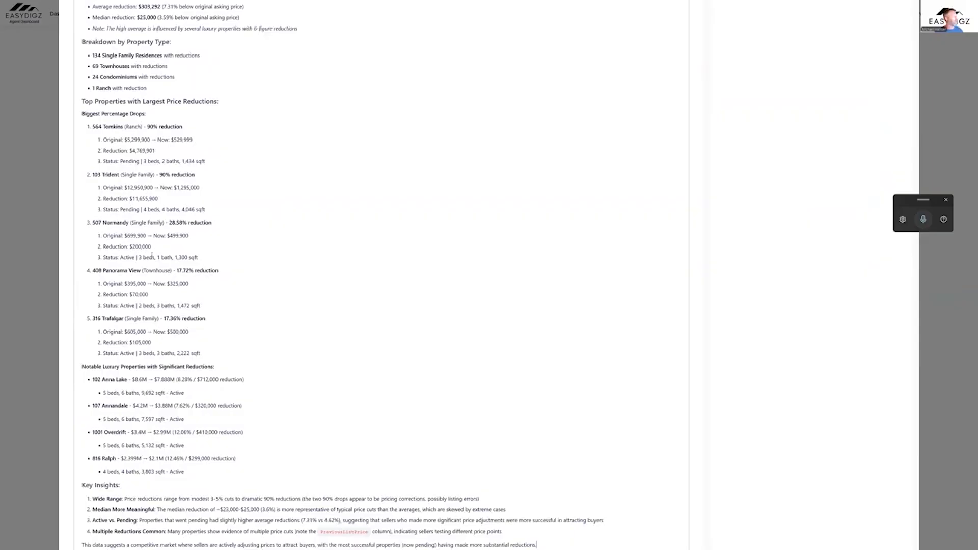
scroll(138, 298, down, 3)
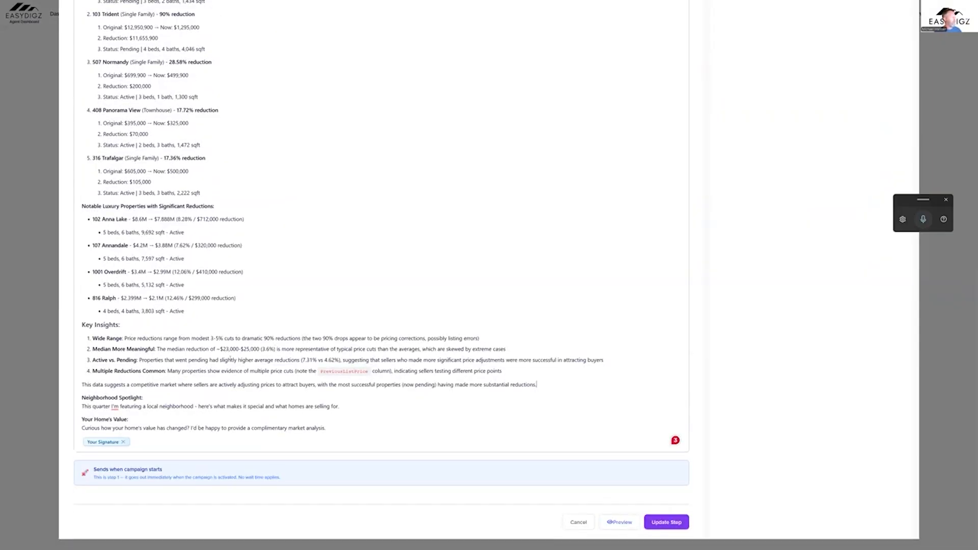
click(674, 530)
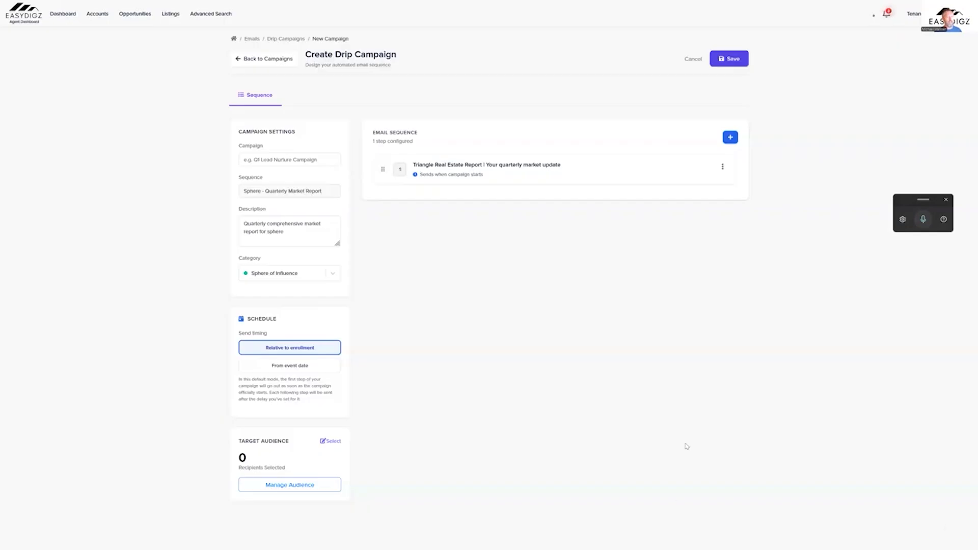
- Name the campaign "This is a test market report" and try to save it
click(731, 60)
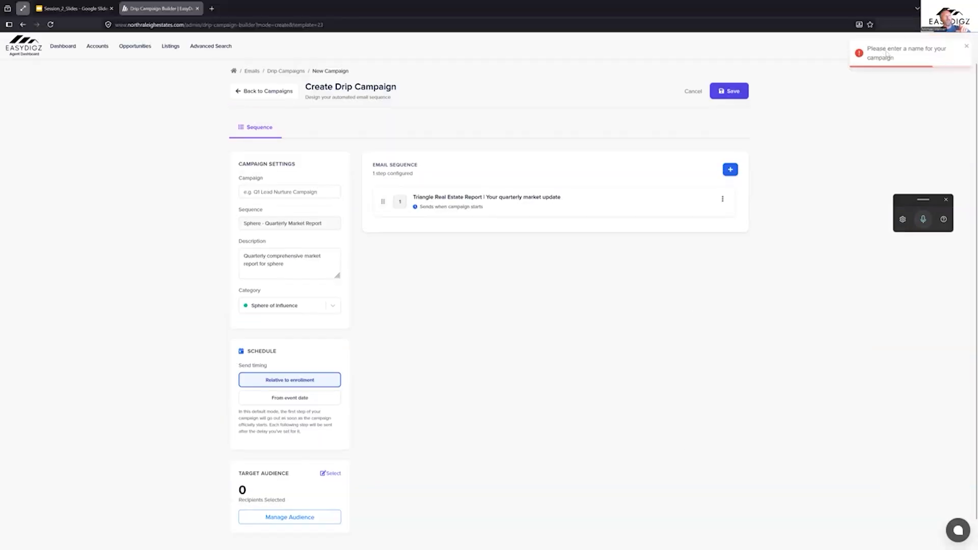
click(299, 161)
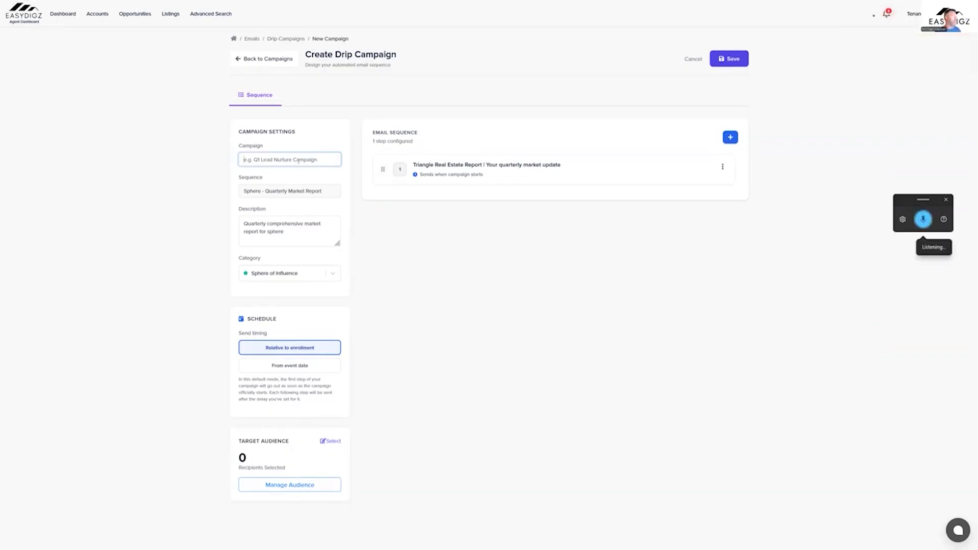
text(This is a test market report)
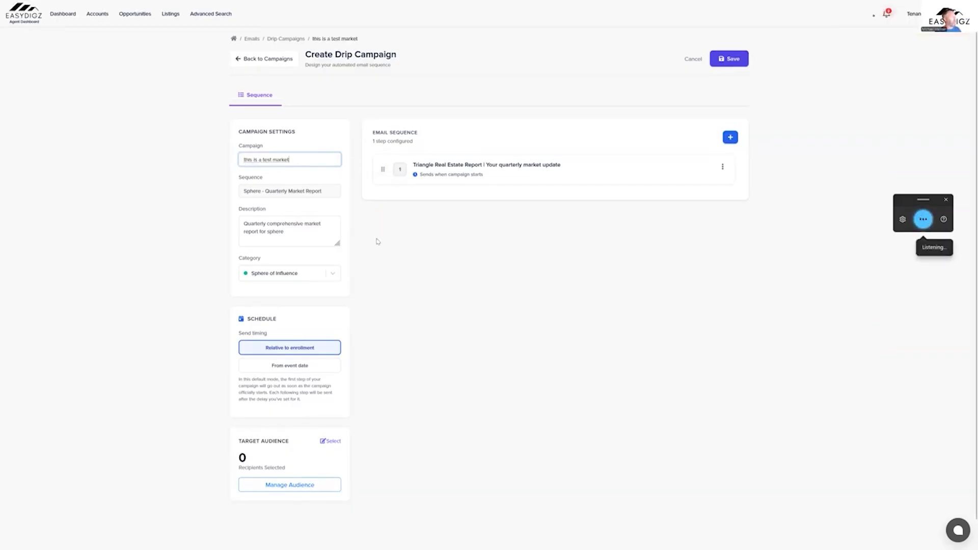
click(420, 304)
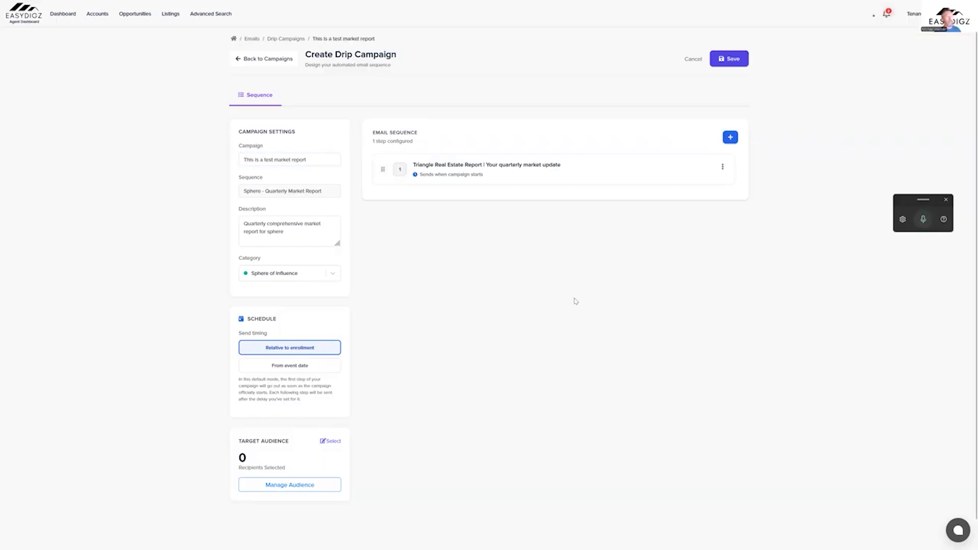
click(731, 61)
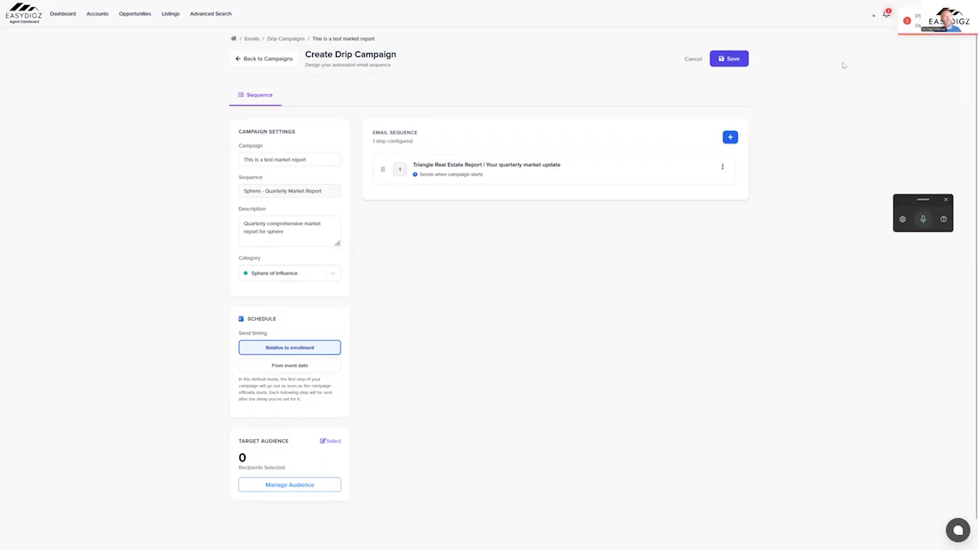
- Add the contacts tagged "cary move up" as the campaign's recipients and save the campaign
click(288, 485)
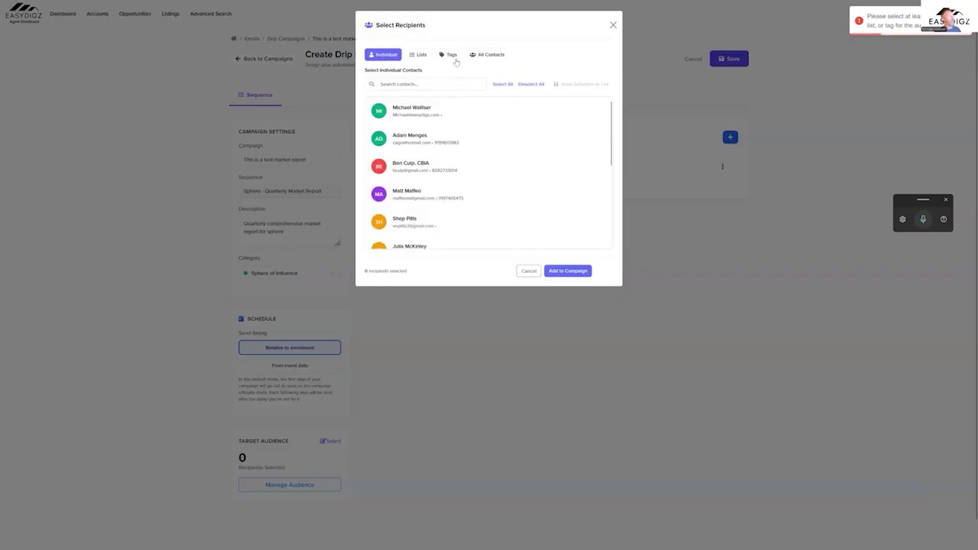
click(453, 56)
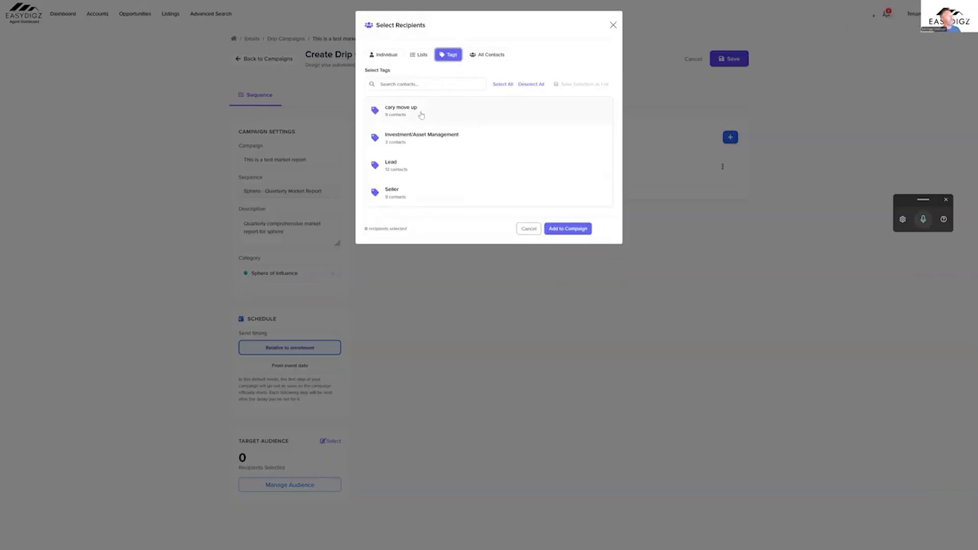
click(425, 116)
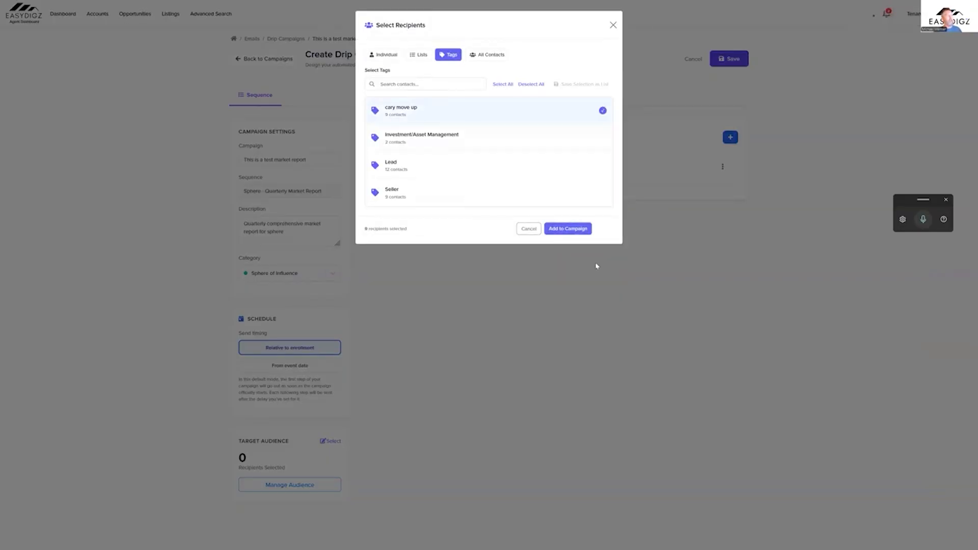
click(571, 232)
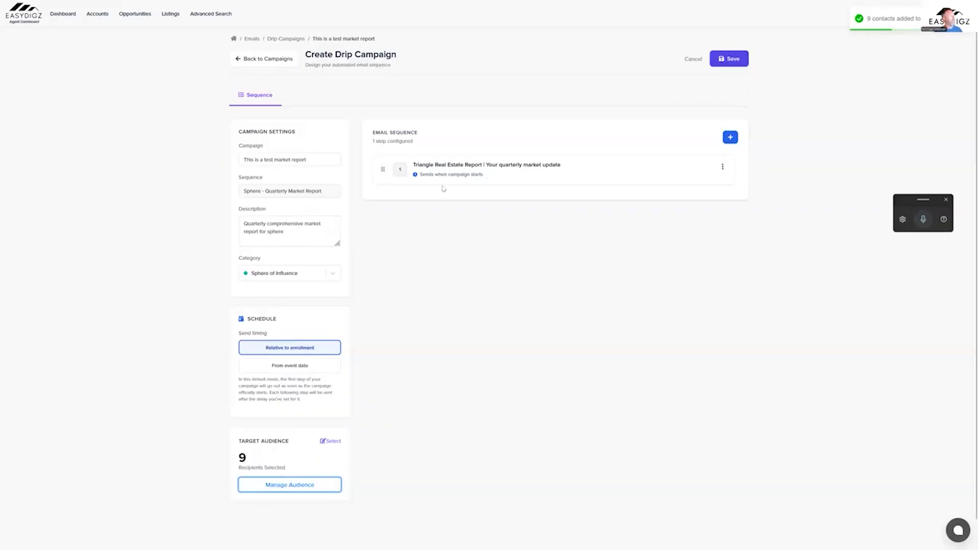
click(730, 59)
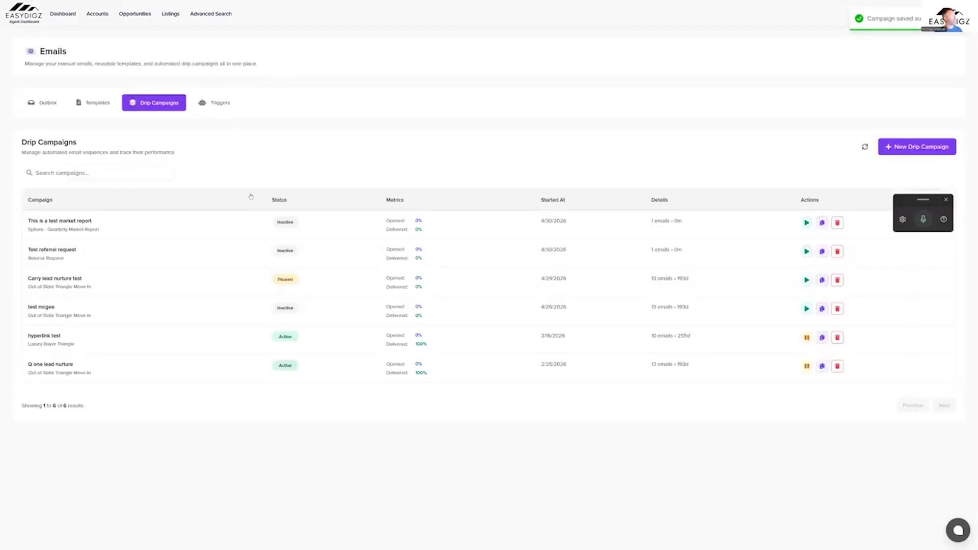
- Open the saved test market report campaign, examine its enrolled audience, performance analytics and email sequence, and return to the campaign list
click(109, 232)
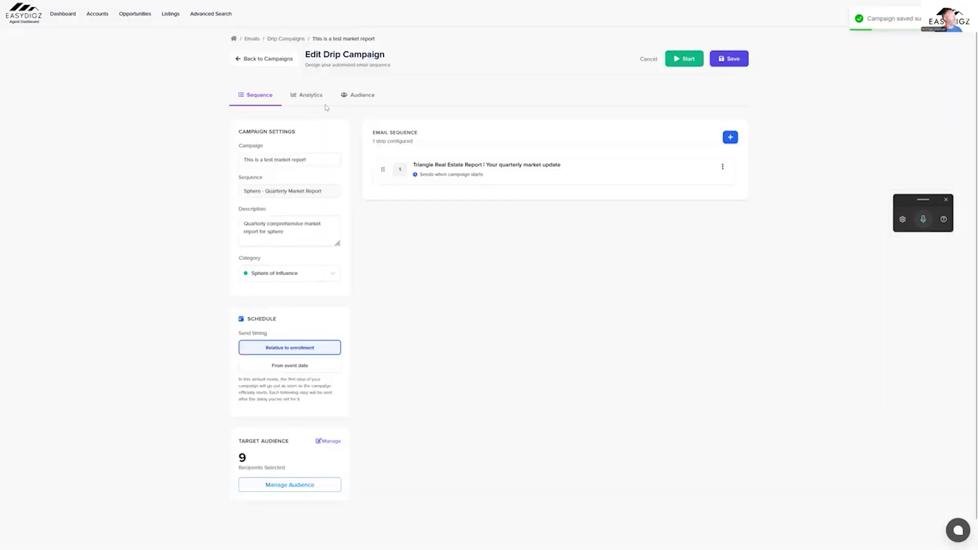
click(356, 95)
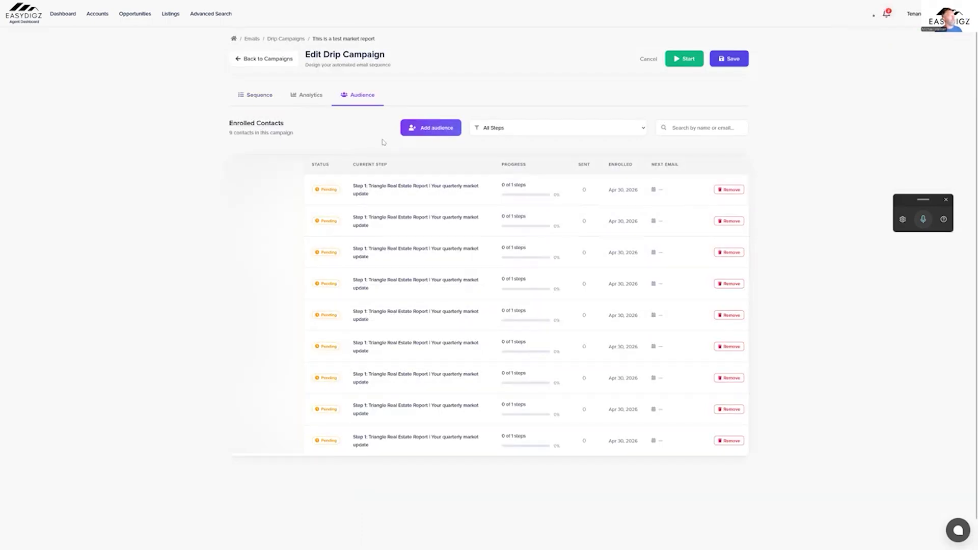
click(303, 97)
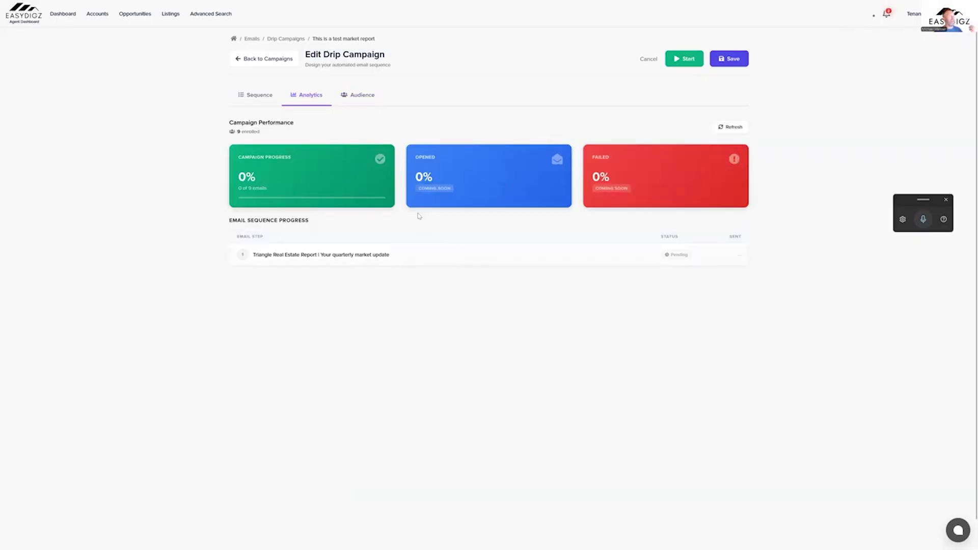
click(261, 98)
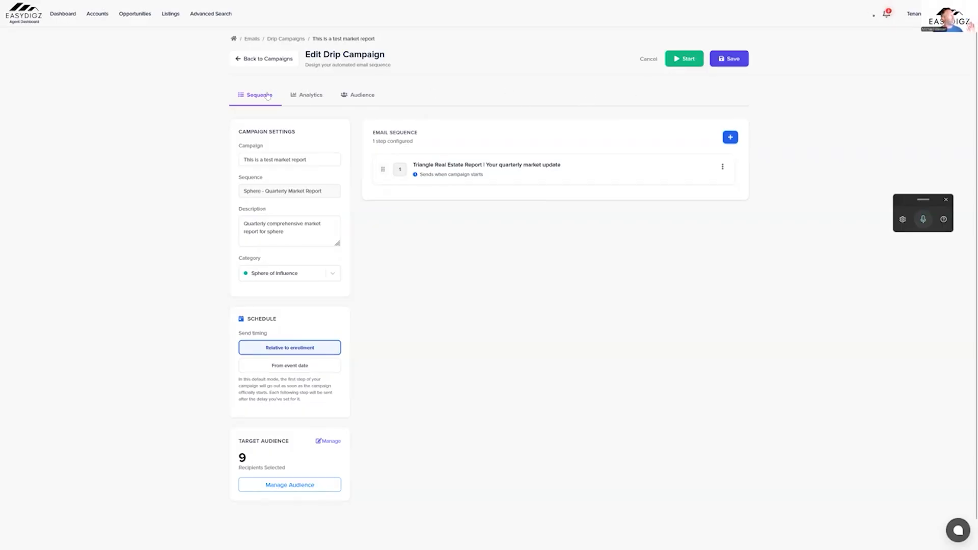
click(274, 65)
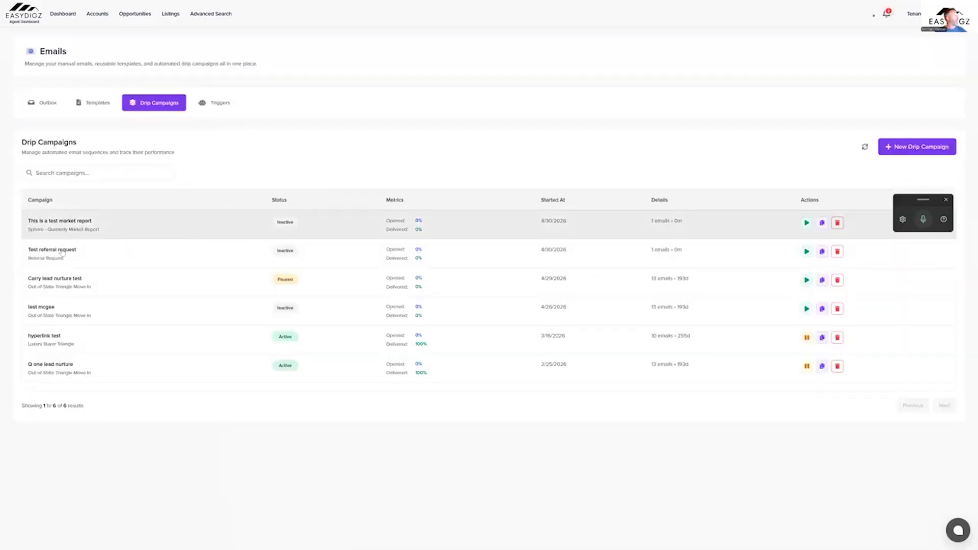
- Start a new drip campaign from the prebuilt Out-of-State Triangle Move-In sequence and open its first email for editing
click(900, 147)
click(424, 129)
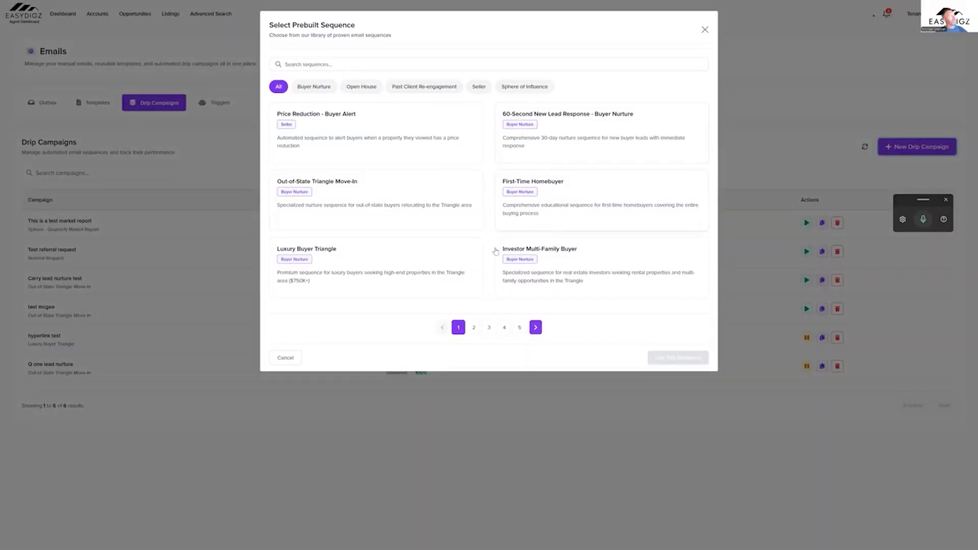
click(360, 201)
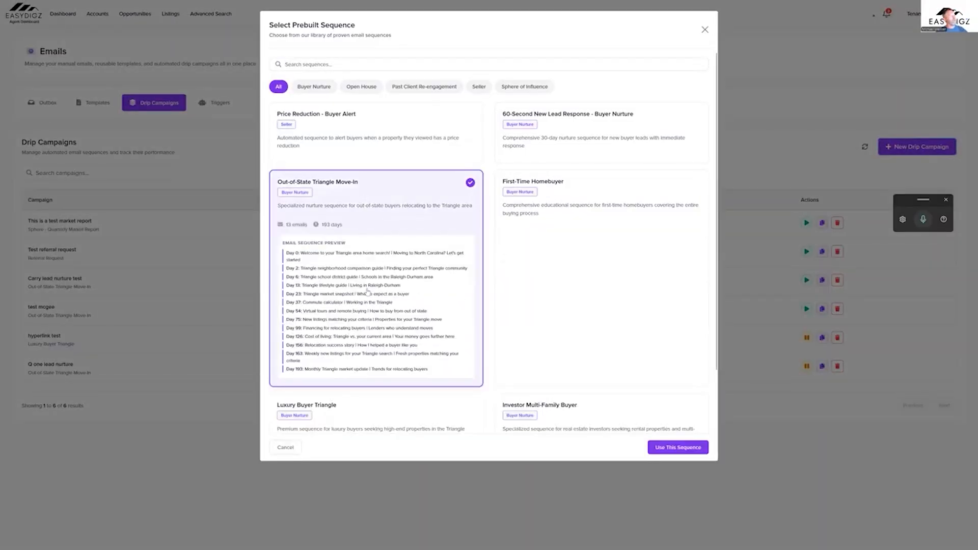
click(665, 448)
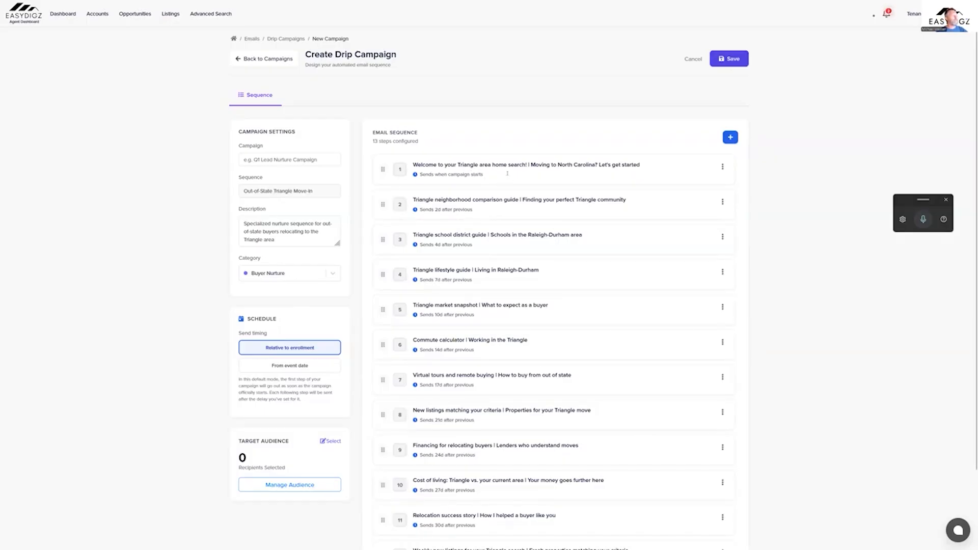
click(507, 174)
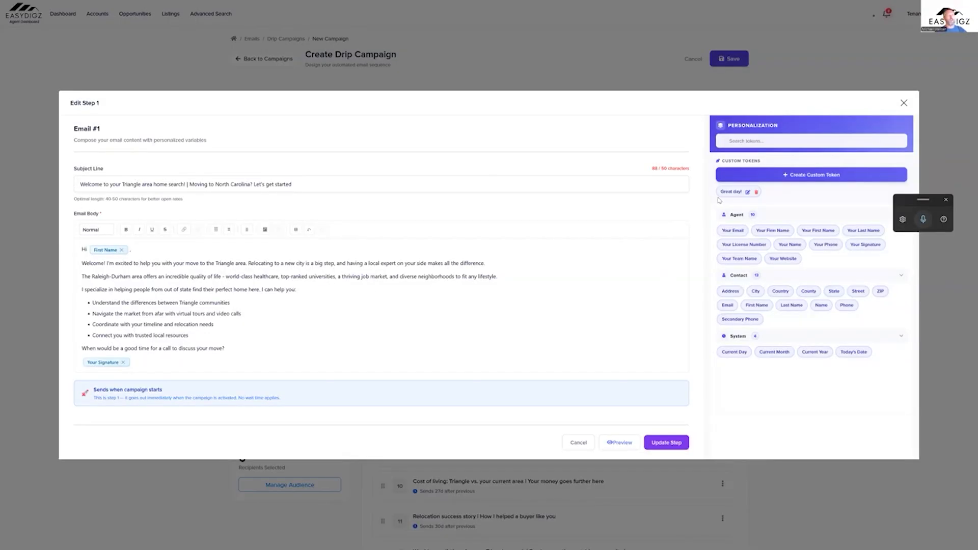
- Start a custom token reading "This is a custom token I want it to be a call to action", bolding everything from "token" onward
click(776, 174)
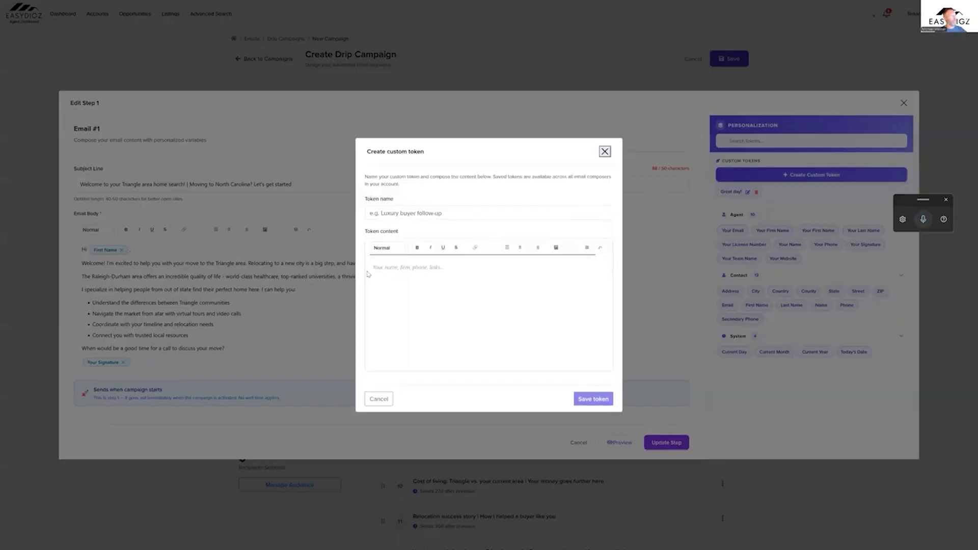
click(391, 269)
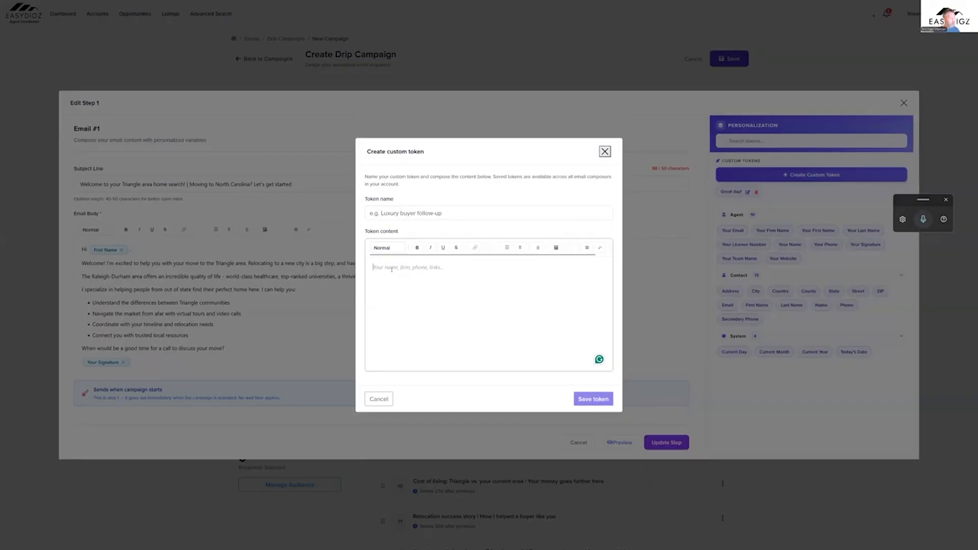
key(super+h)
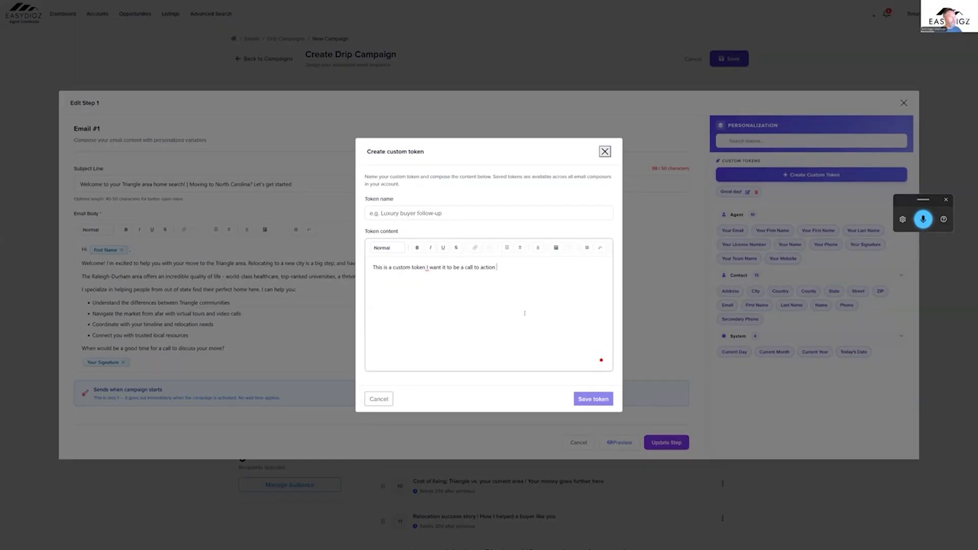
drag(497, 268, 411, 268)
click(417, 248)
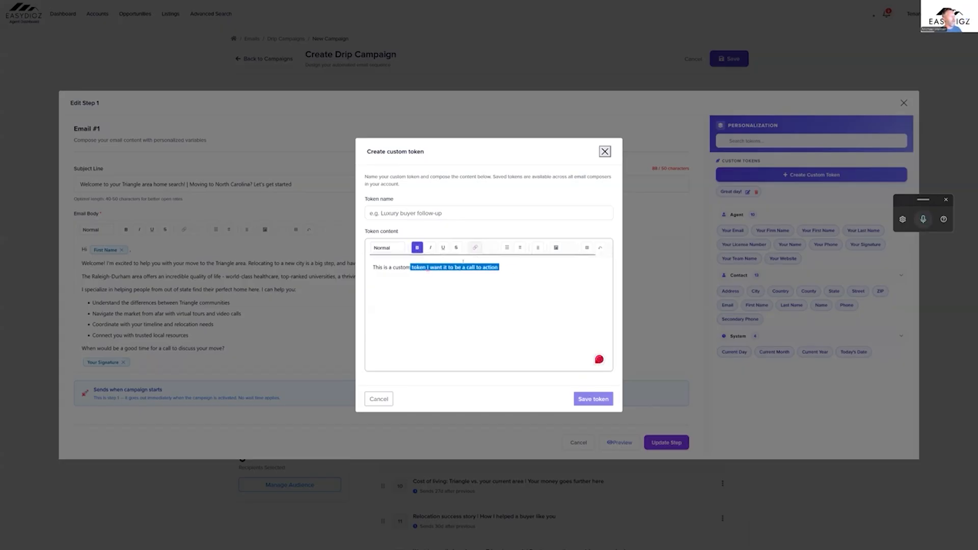
- Insert the great.agents image below the text in the custom token's content
click(550, 260)
click(556, 248)
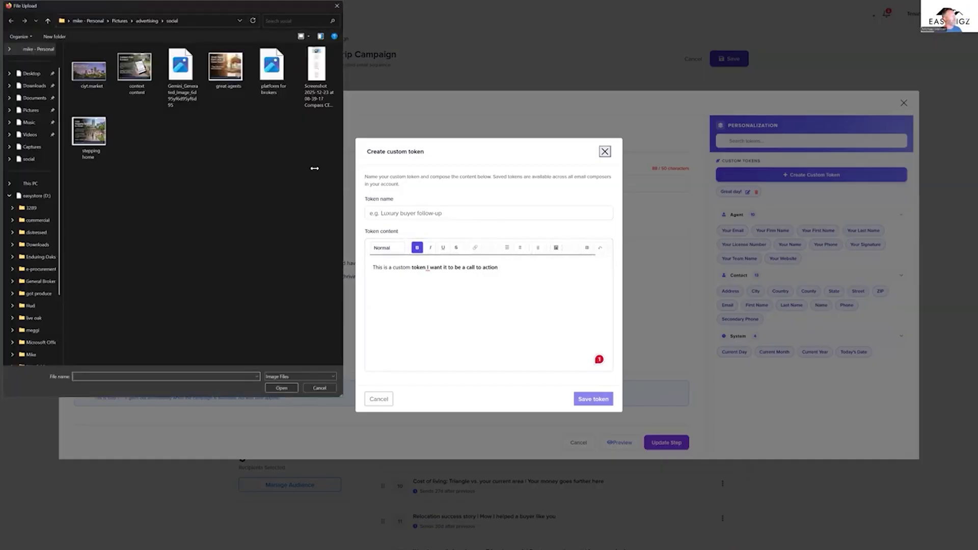
click(236, 72)
click(282, 388)
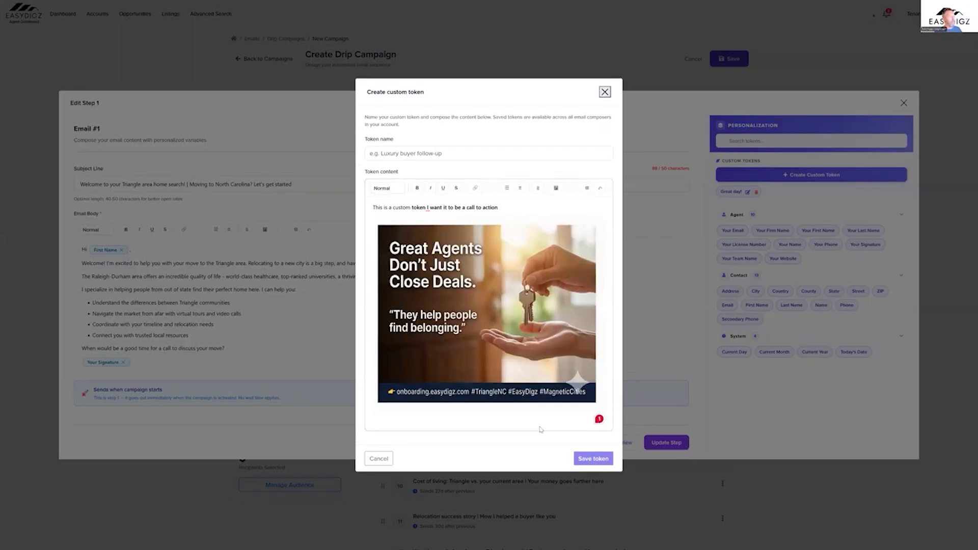
- Name the custom token "This is a call to action" and save it
click(429, 153)
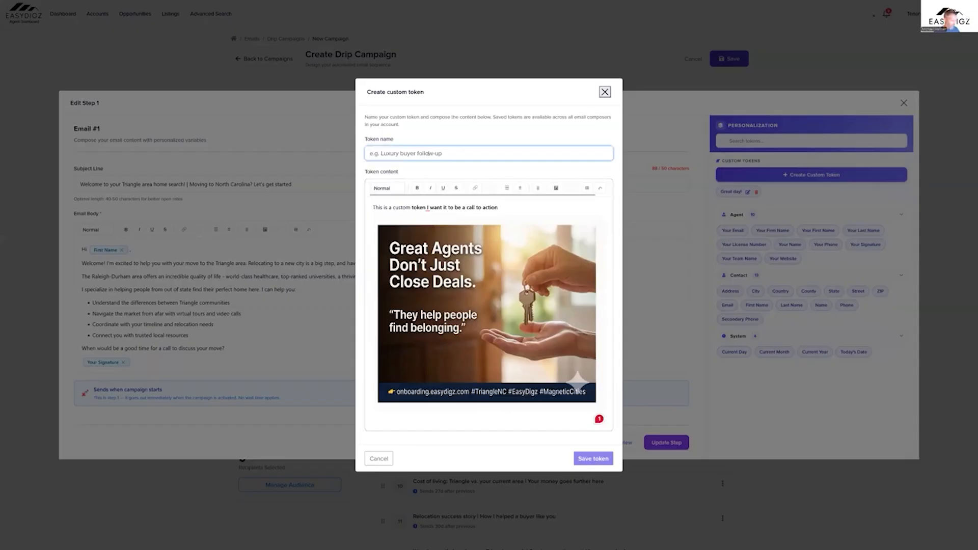
key(super+h)
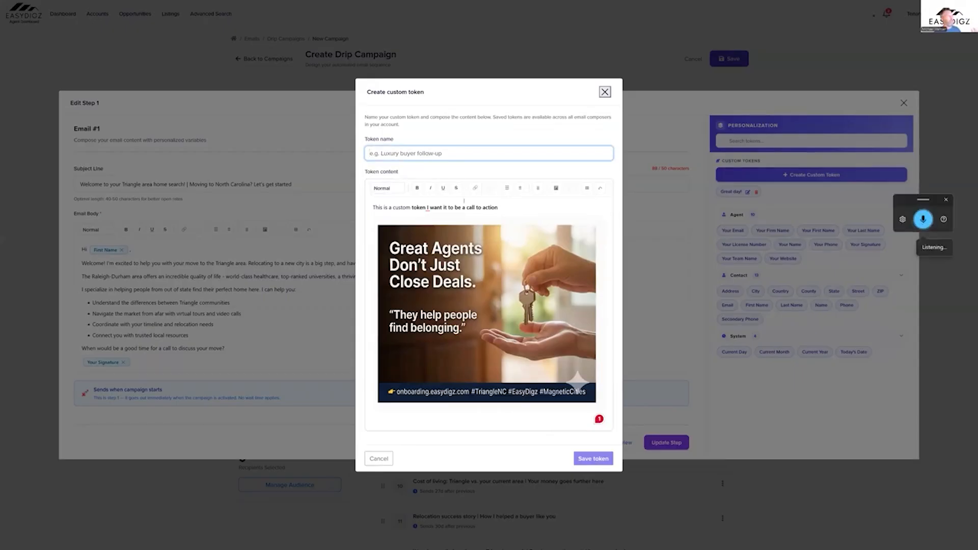
text(this is a call to action)
click(590, 459)
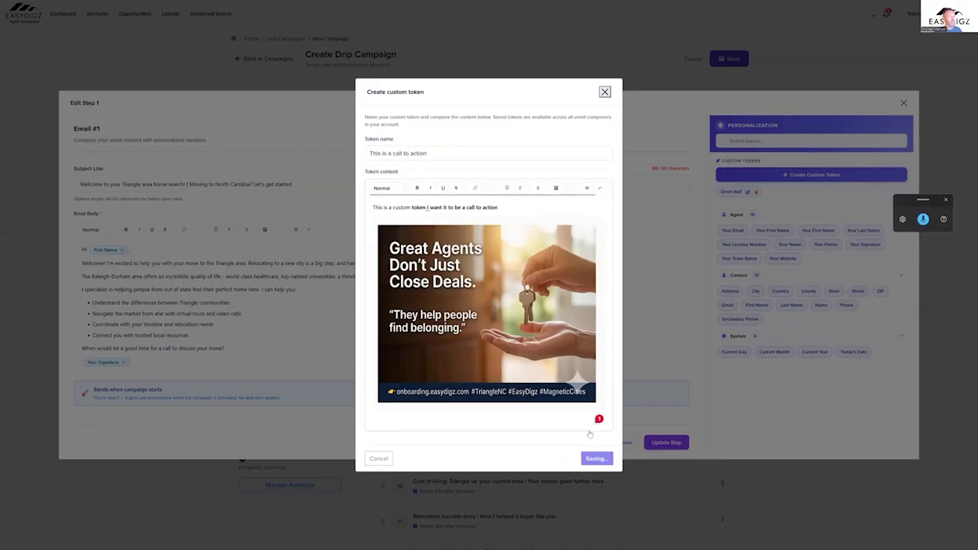
- Insert the "This is a call to action" token after the signature in the email body and preview the complete email
click(173, 368)
click(799, 191)
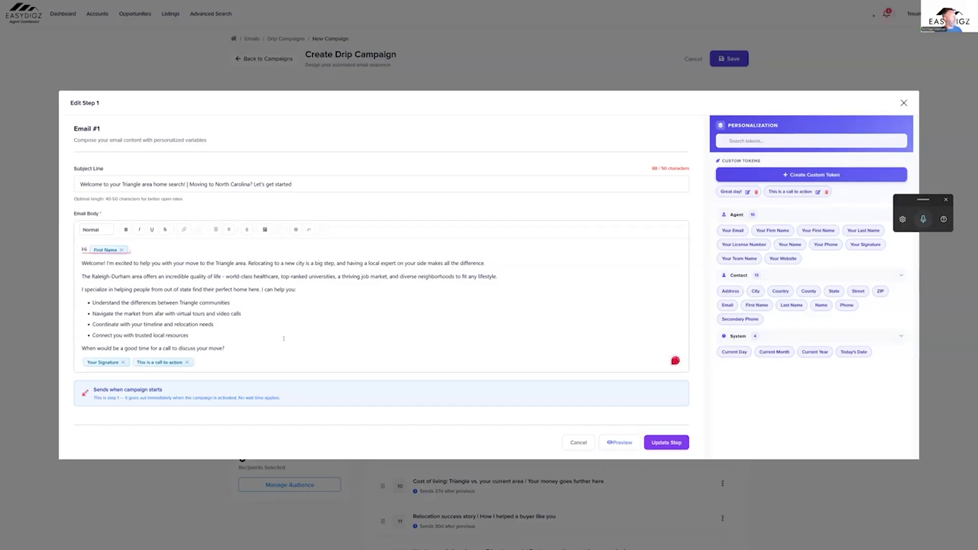
click(611, 443)
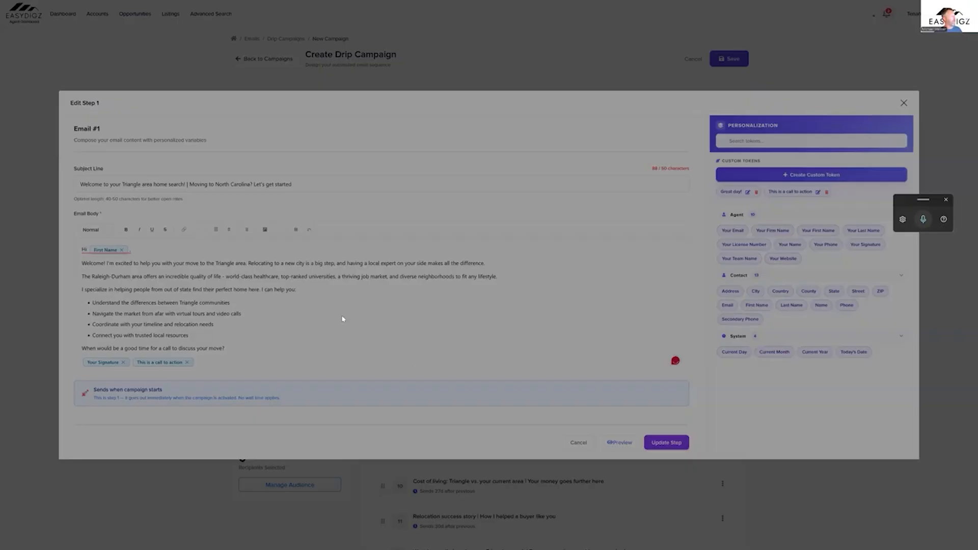
scroll(492, 384, down, 2)
scroll(466, 300, up, 2)
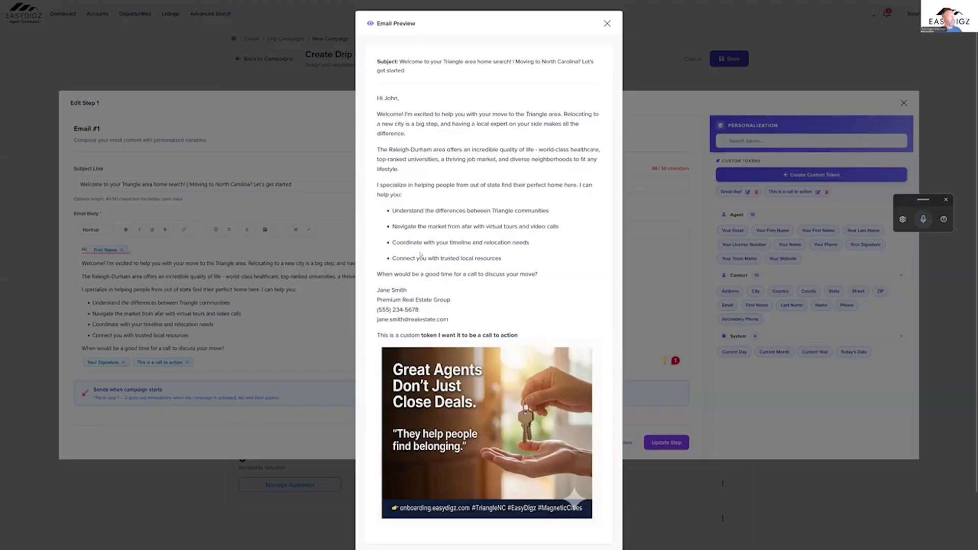
- Check the previewed welcome email through to its end, close the preview and update step 1 of the sequence
scroll(420, 255, down, 1)
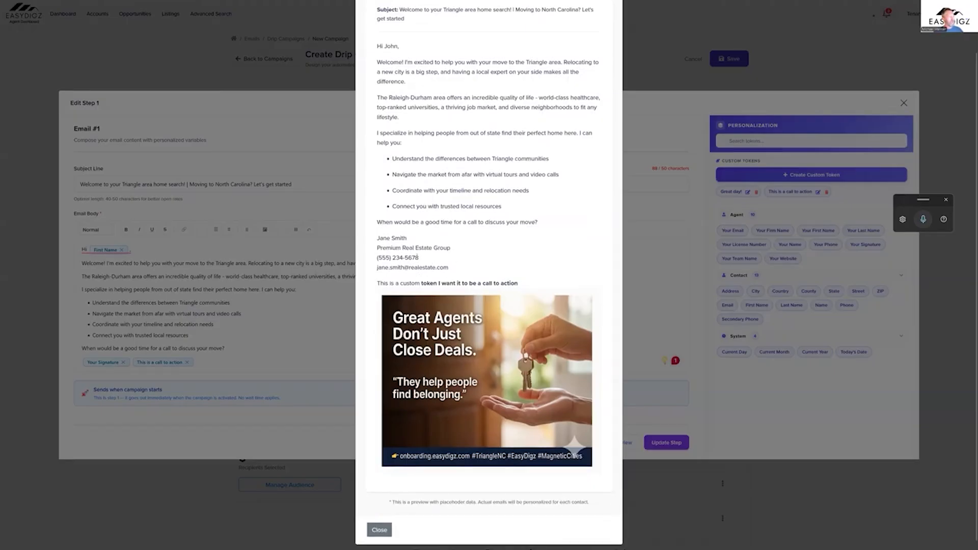
scroll(491, 315, down, 1)
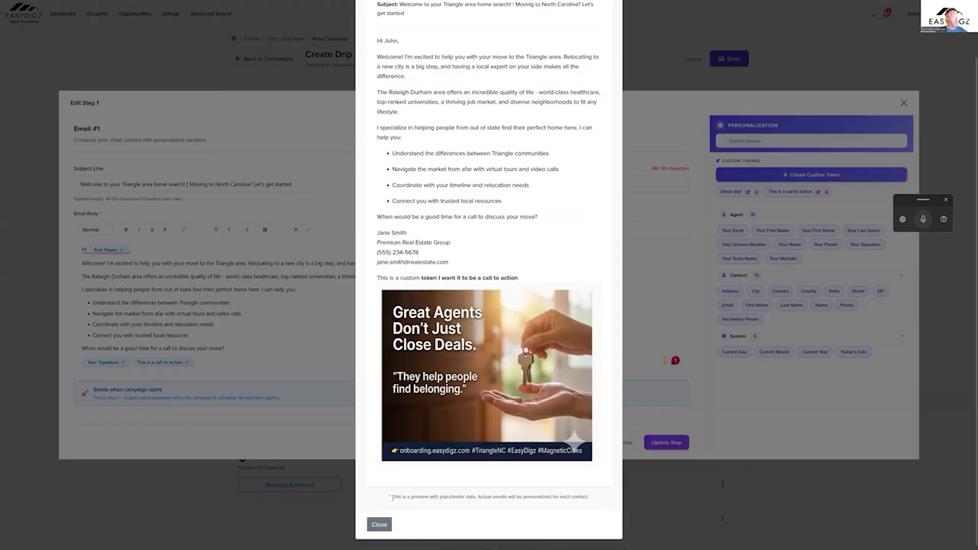
click(379, 525)
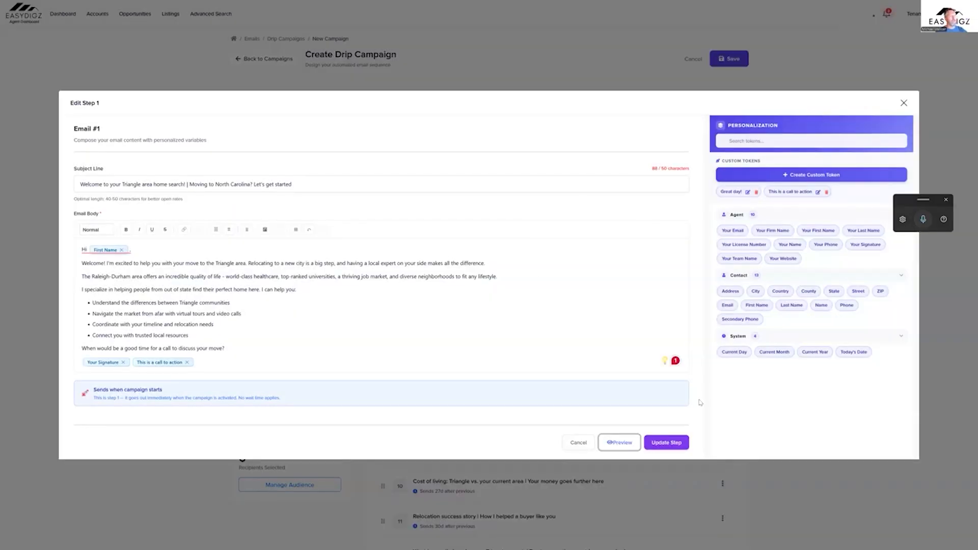
click(667, 446)
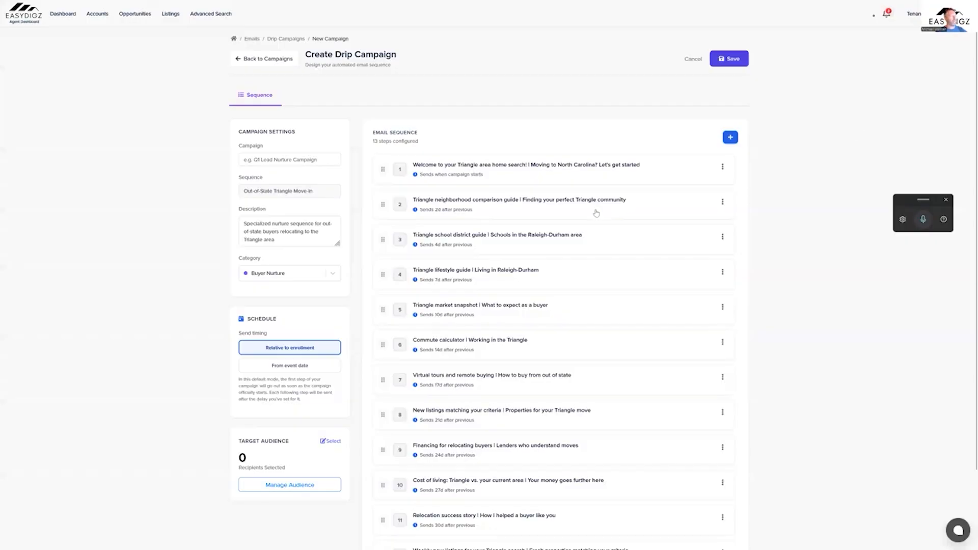
- Examine the neighborhood comparison guide, market snapshot and commute calculator emails in the sequence without changing them
click(596, 213)
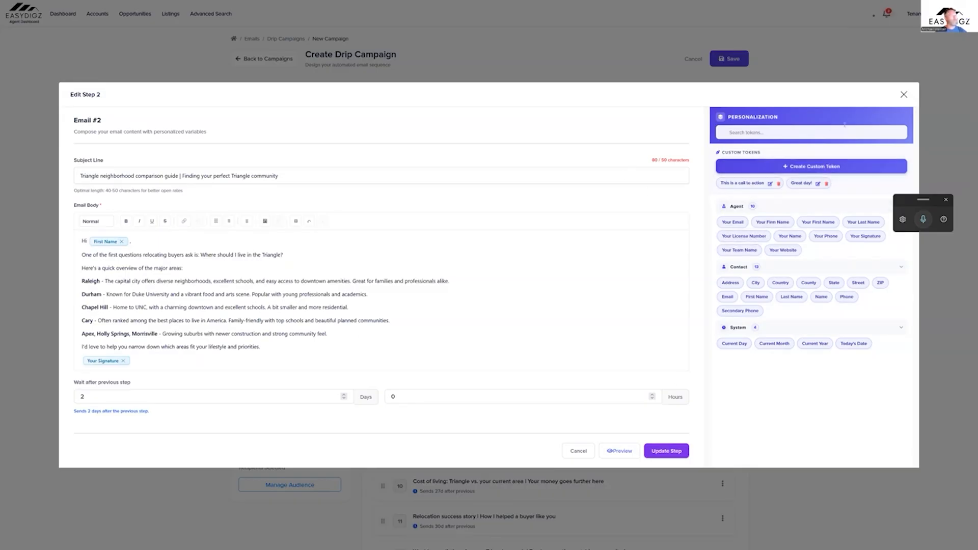
click(904, 94)
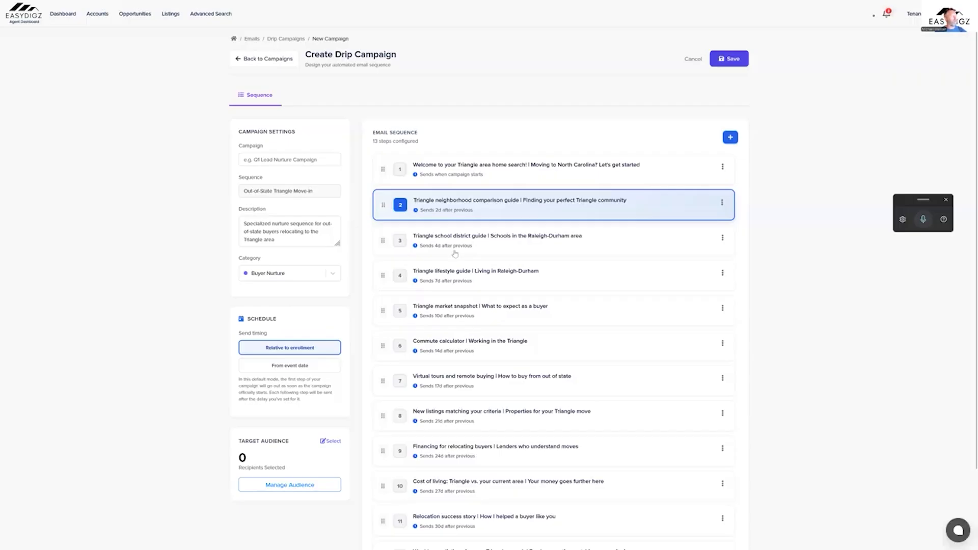
scroll(495, 266, down, 1)
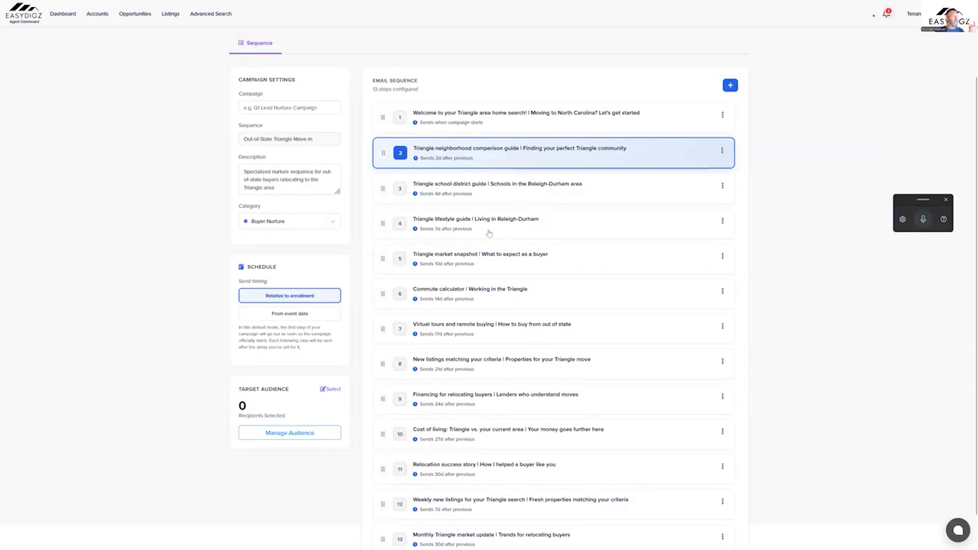
click(496, 265)
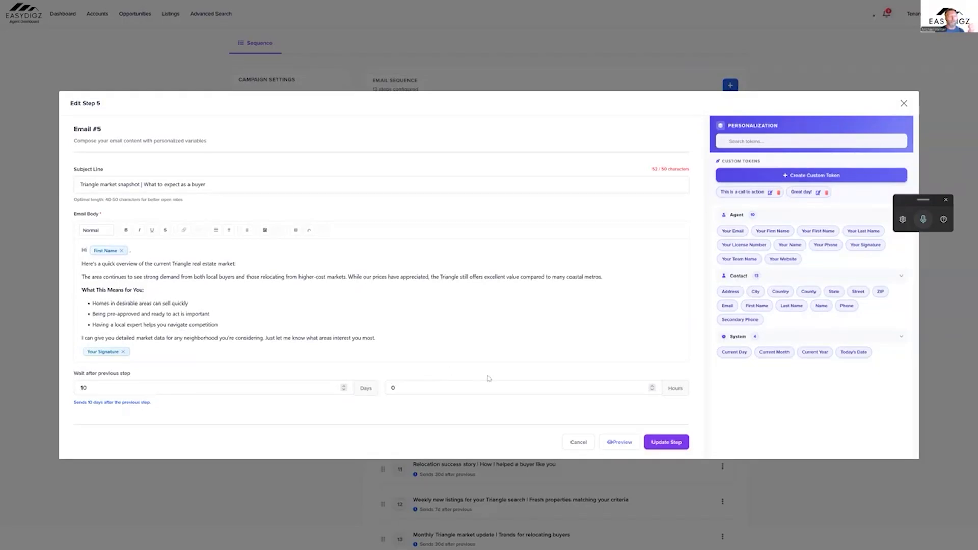
click(903, 103)
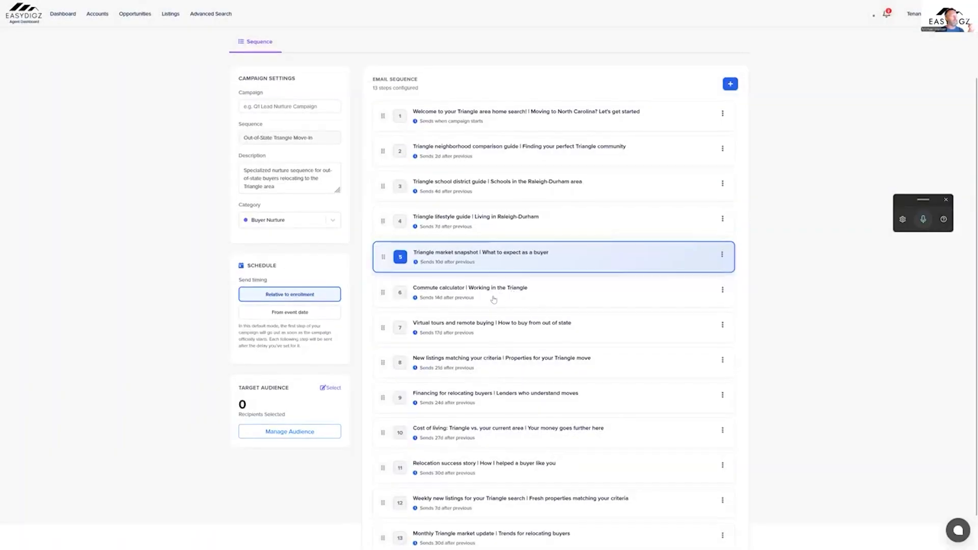
scroll(511, 288, down, 1)
click(511, 263)
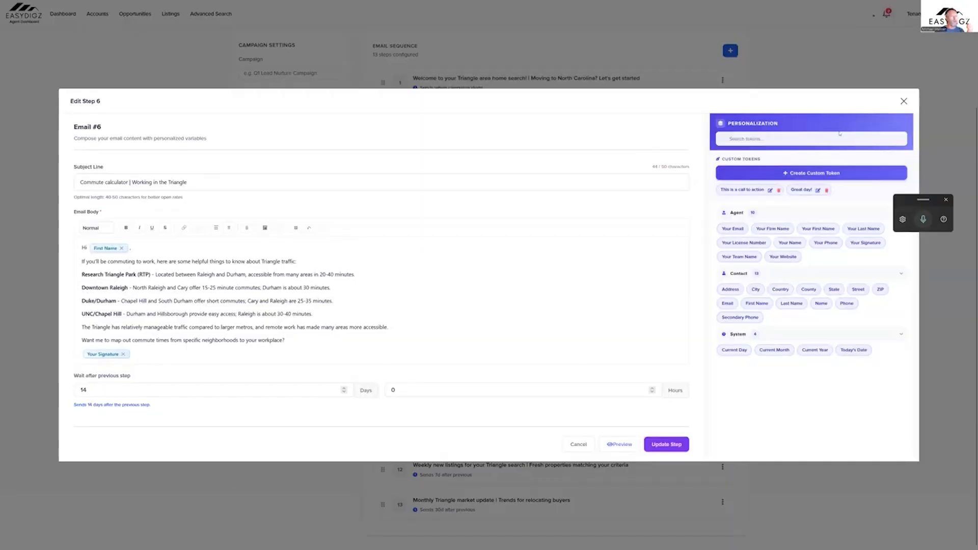
click(904, 101)
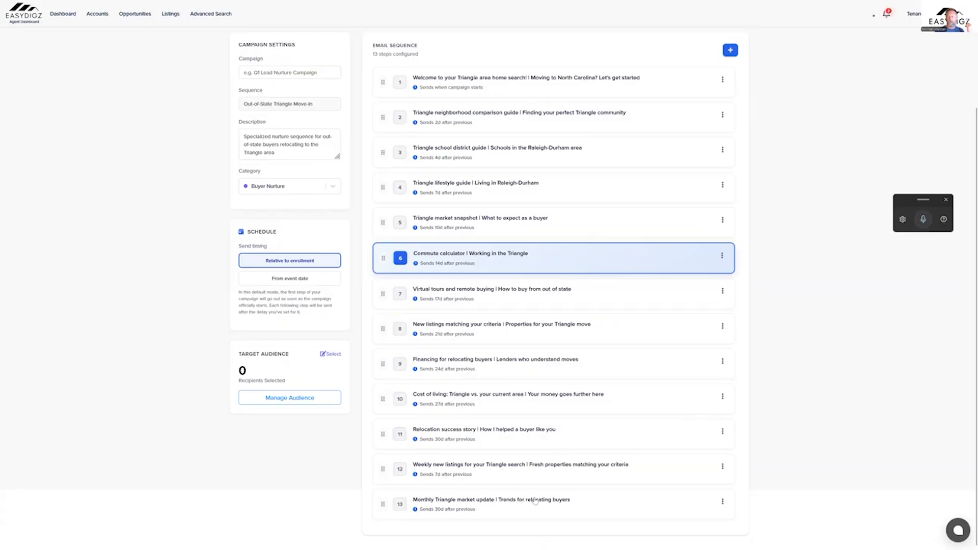
- Time the campaign from an event date and set the "Commute calculator" email to send 20 days before the event
scroll(558, 301, up, 2)
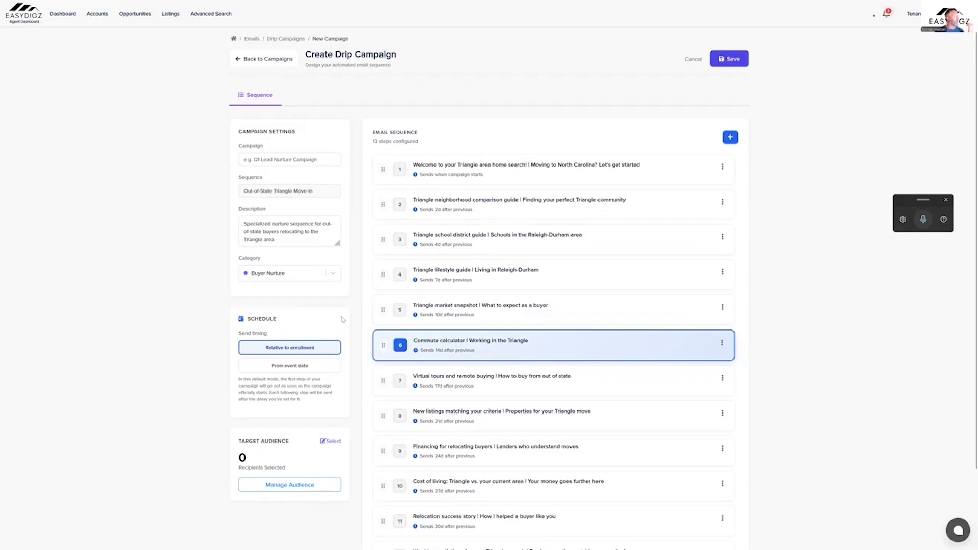
click(279, 369)
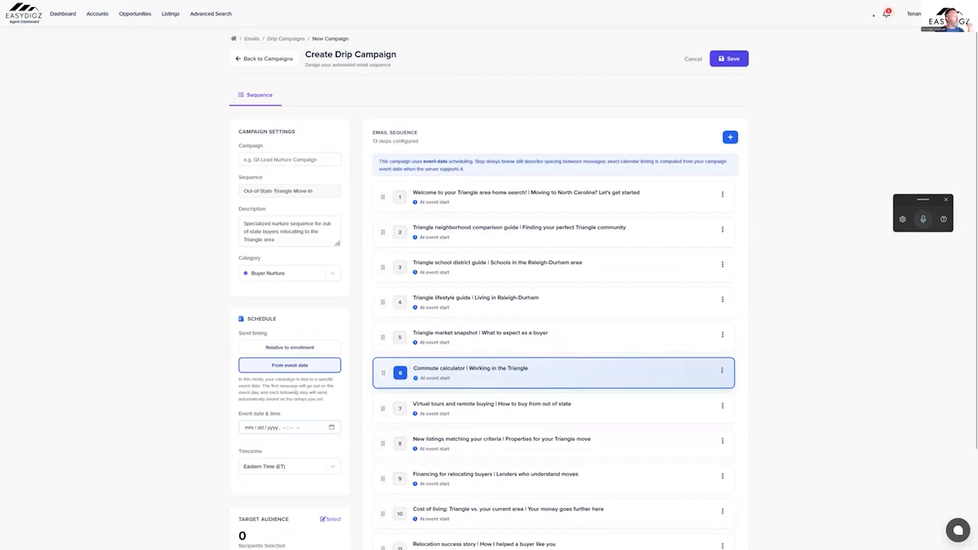
scroll(332, 373, down, 2)
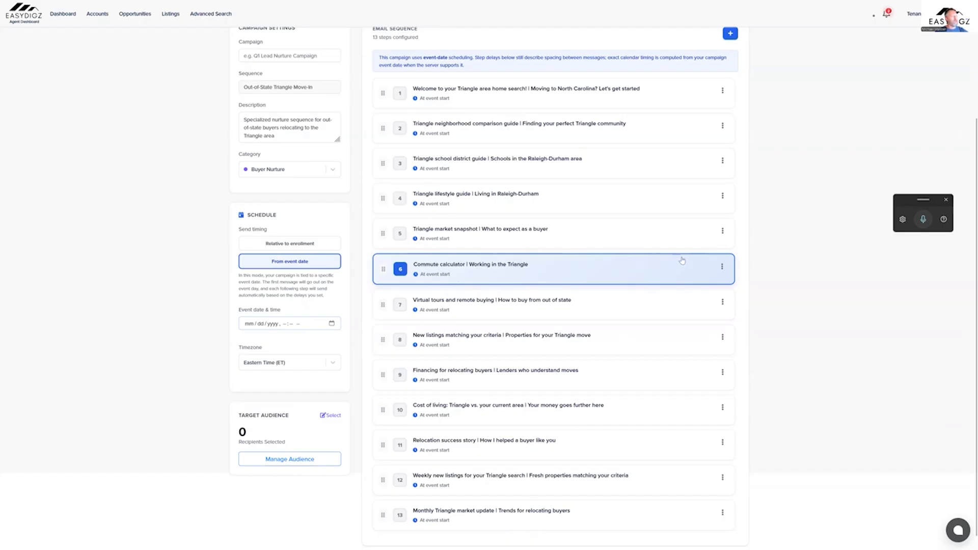
click(722, 267)
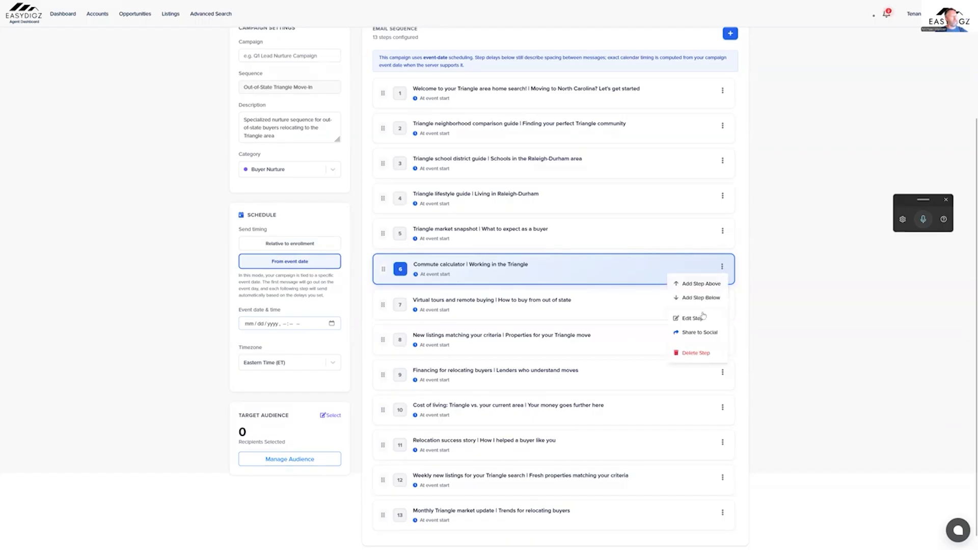
click(686, 320)
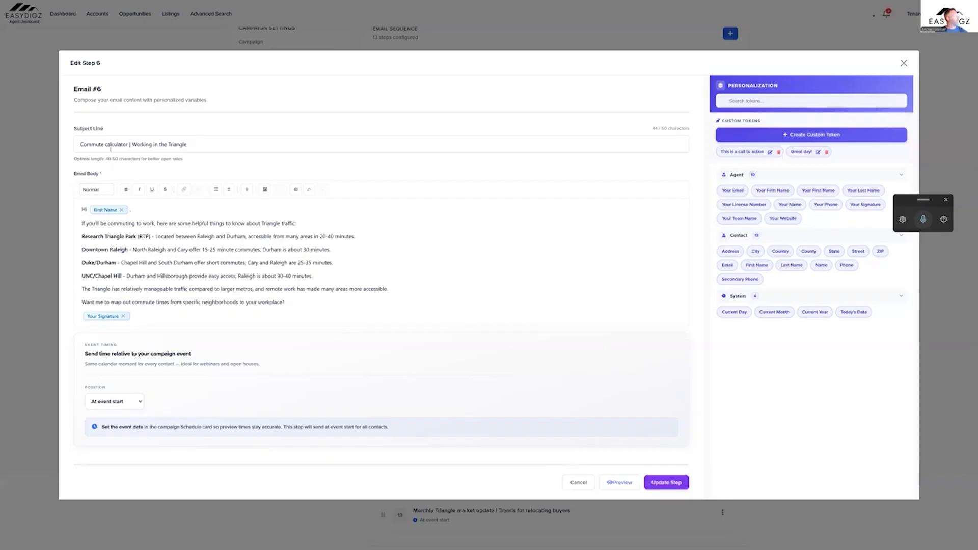
click(138, 402)
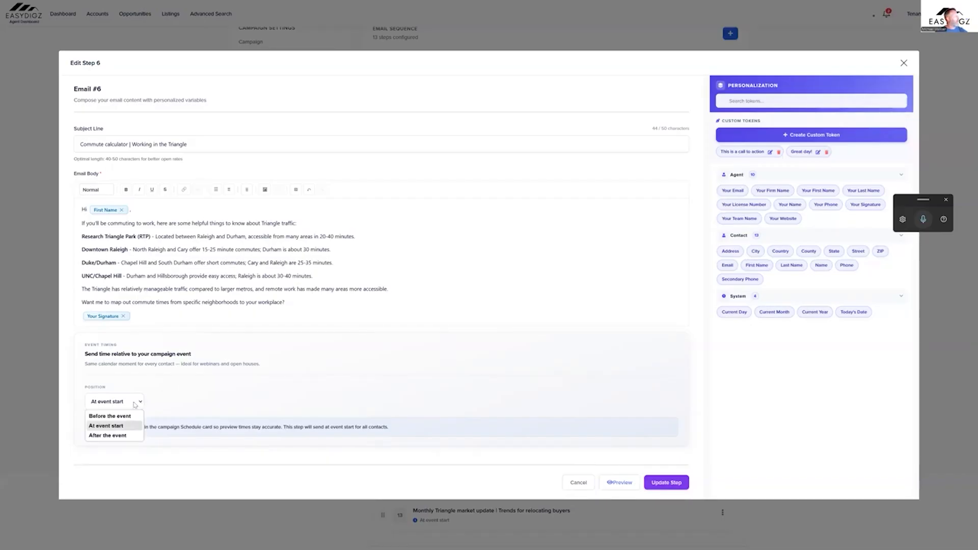
click(116, 416)
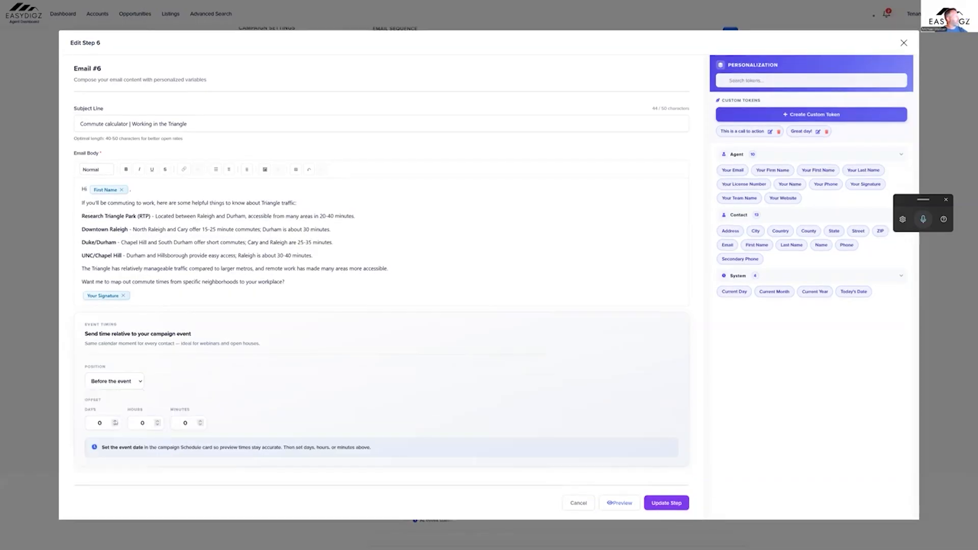
double_click(105, 422)
text(20)
click(662, 504)
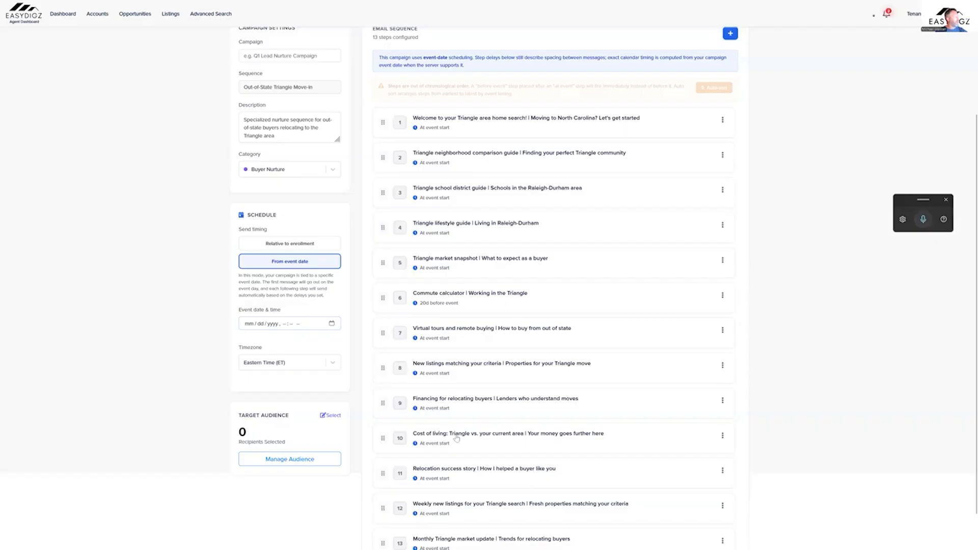
- Auto-sort the email steps into chronological order and set the campaign's event date to 04/30/2026
scroll(537, 185, up, 3)
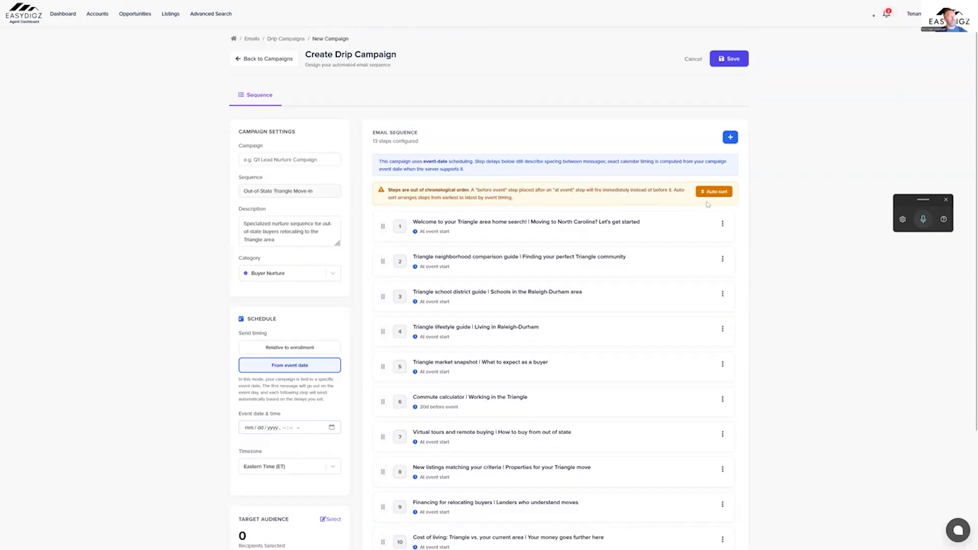
click(704, 192)
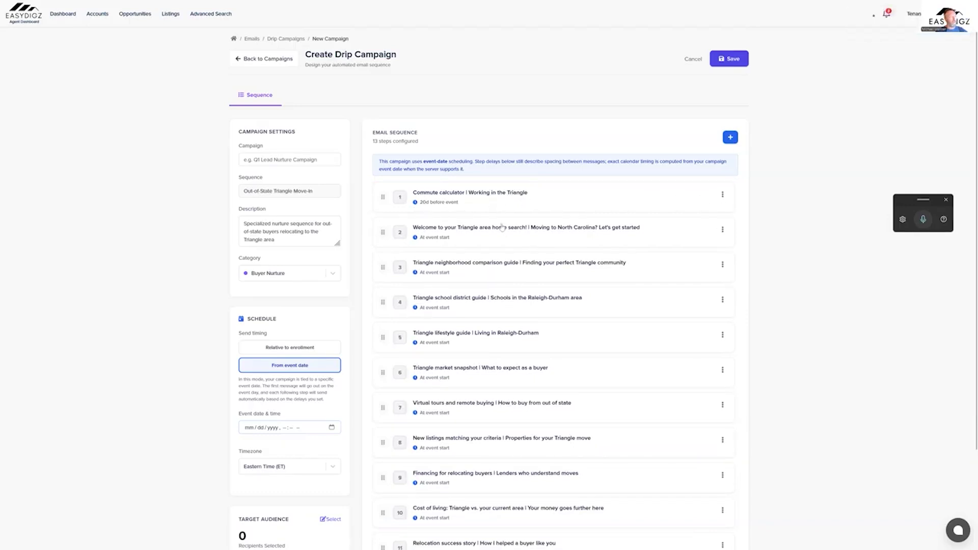
scroll(504, 329, down, 1)
scroll(504, 328, down, 3)
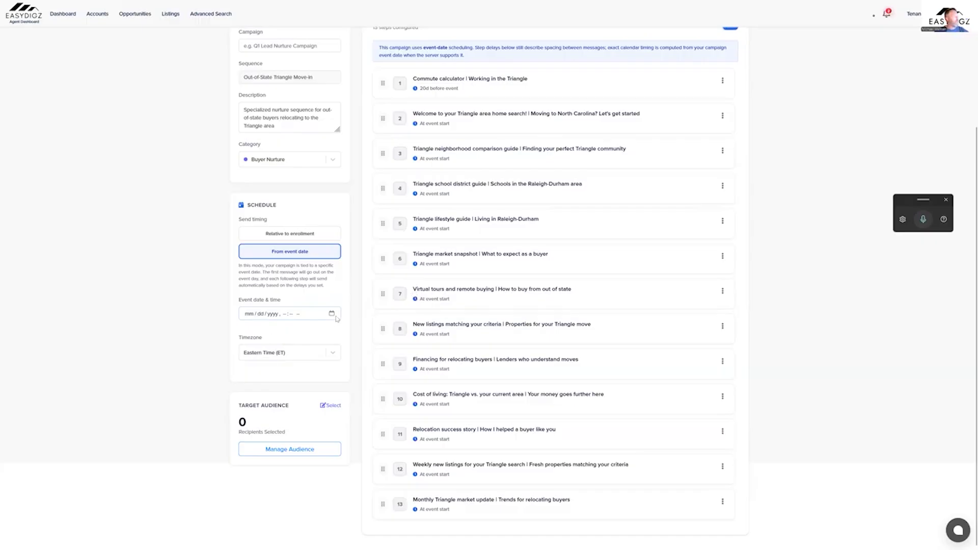
click(332, 314)
click(304, 399)
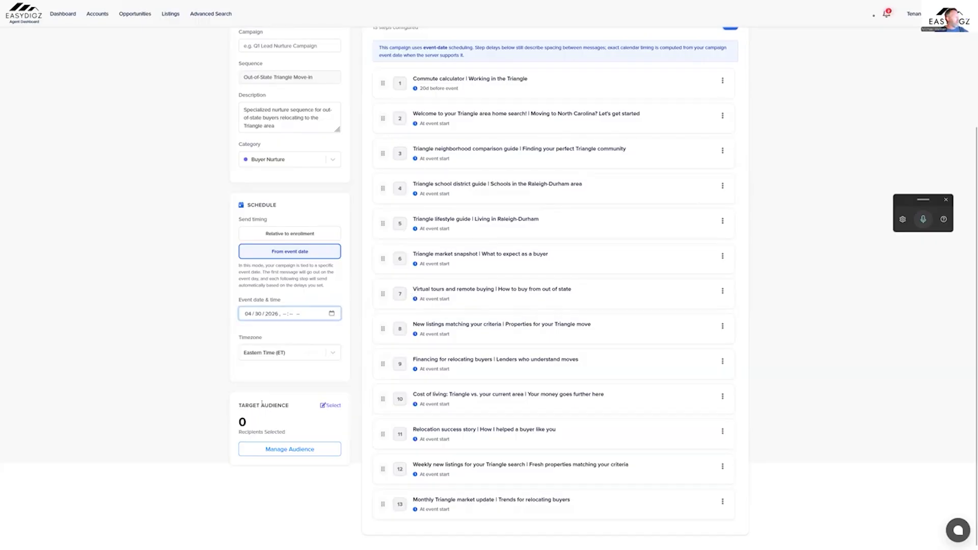
- Try to save the new drip campaign with only a date set for the event
scroll(505, 102, up, 2)
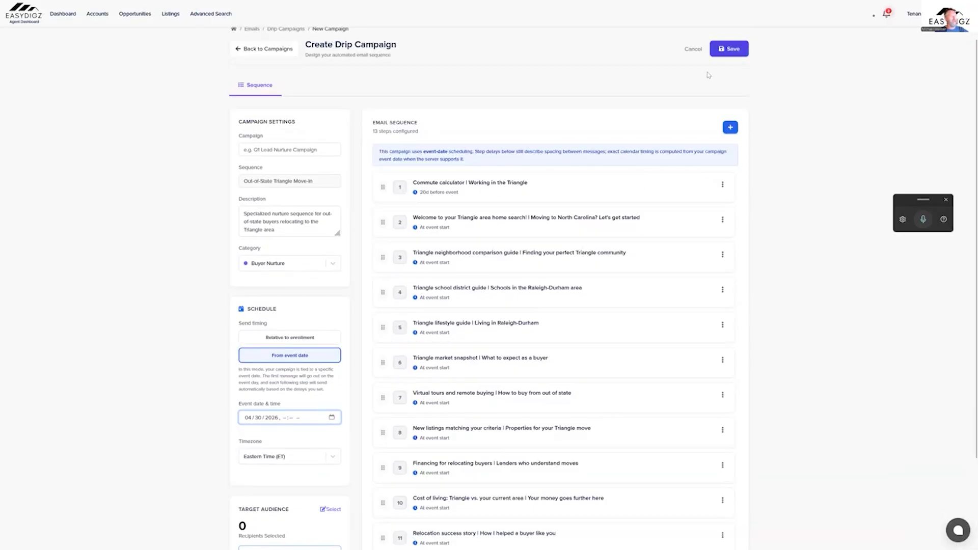
click(722, 50)
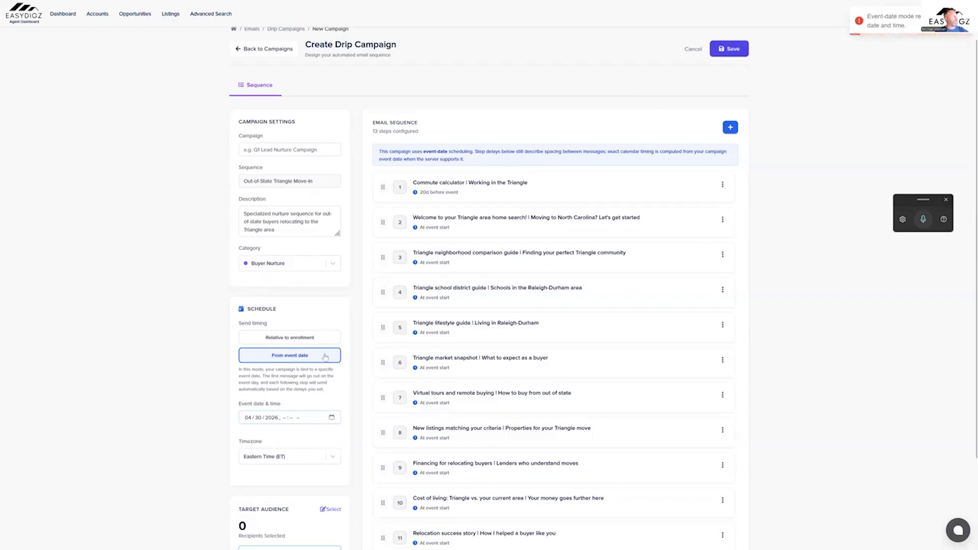
scroll(308, 191, up, 1)
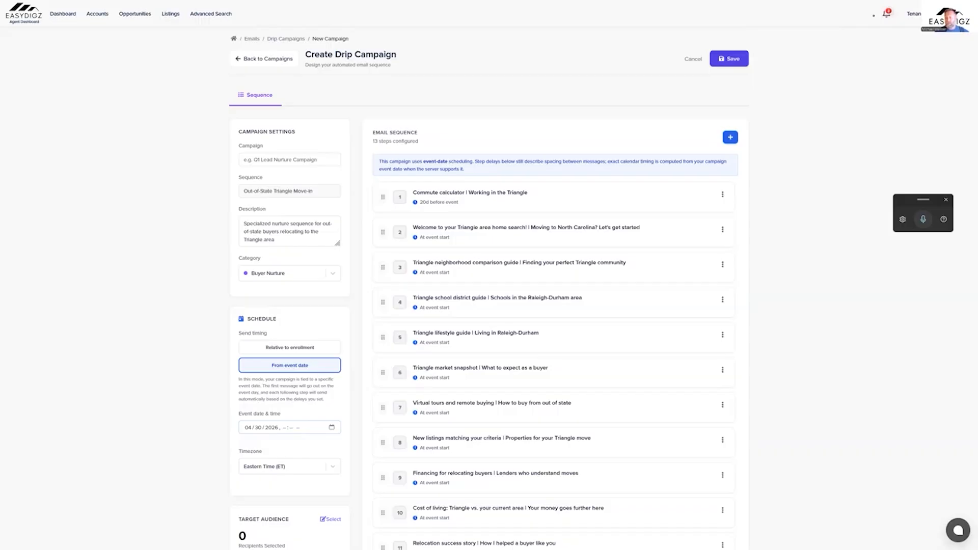
- In the drip campaigns list, pause "hyperlink test" and "Q one lead nurture", and duplicate the "Test referral request" campaign
key(super+h)
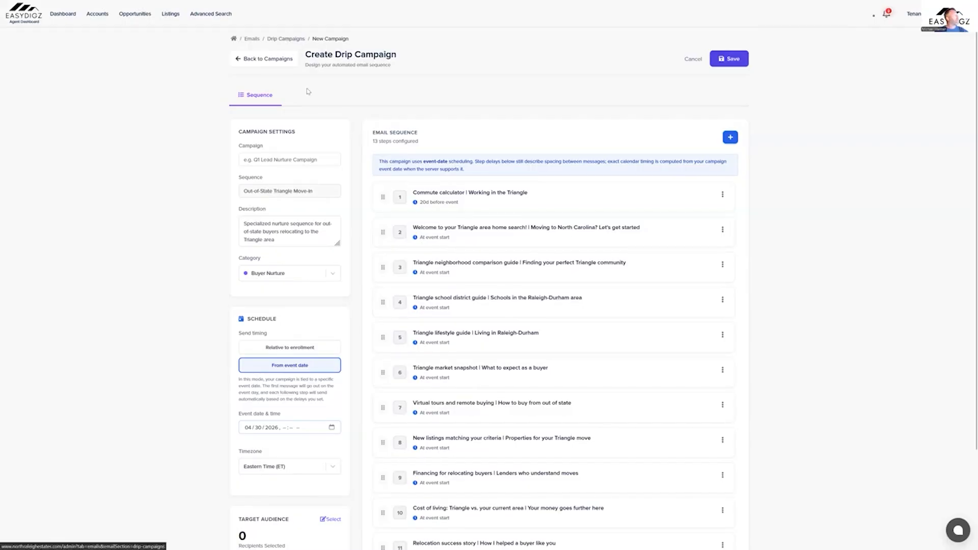
click(290, 39)
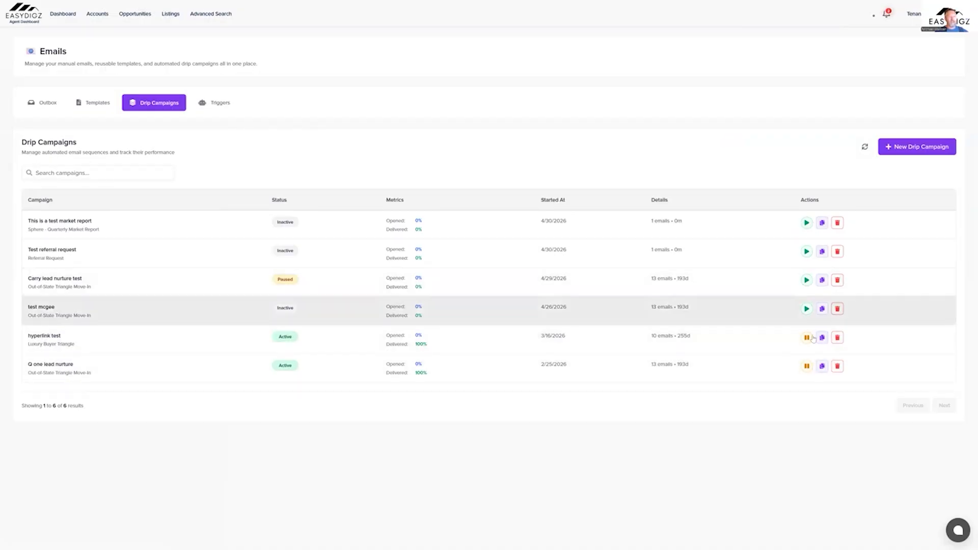
click(806, 366)
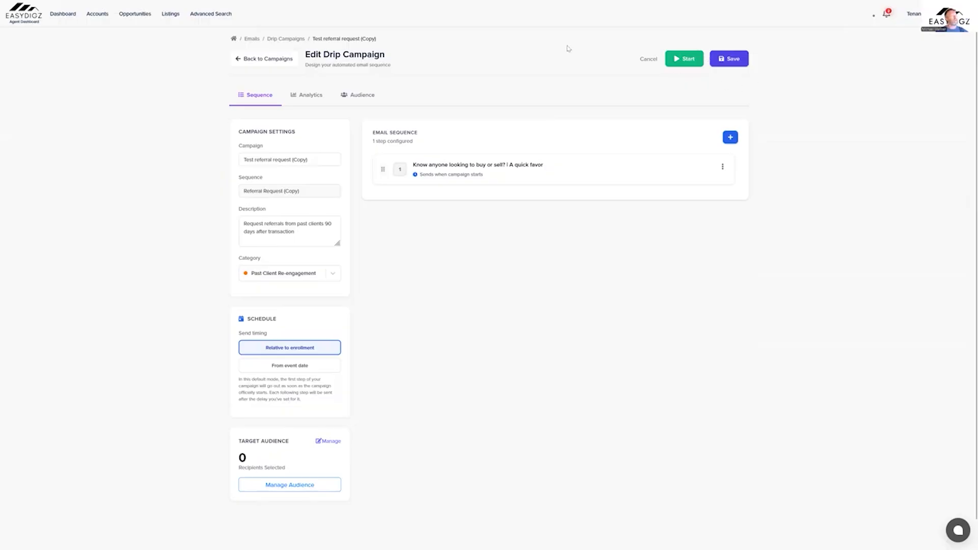
click(259, 60)
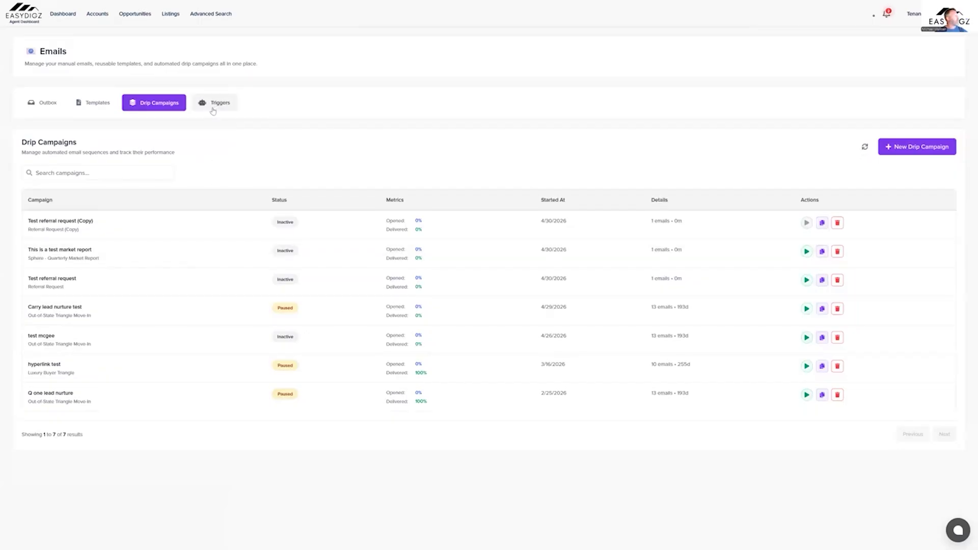
- Open the sent "Your Daily Digest - 4 New Updates" email from the Outbox and examine its contents and analytics
click(42, 103)
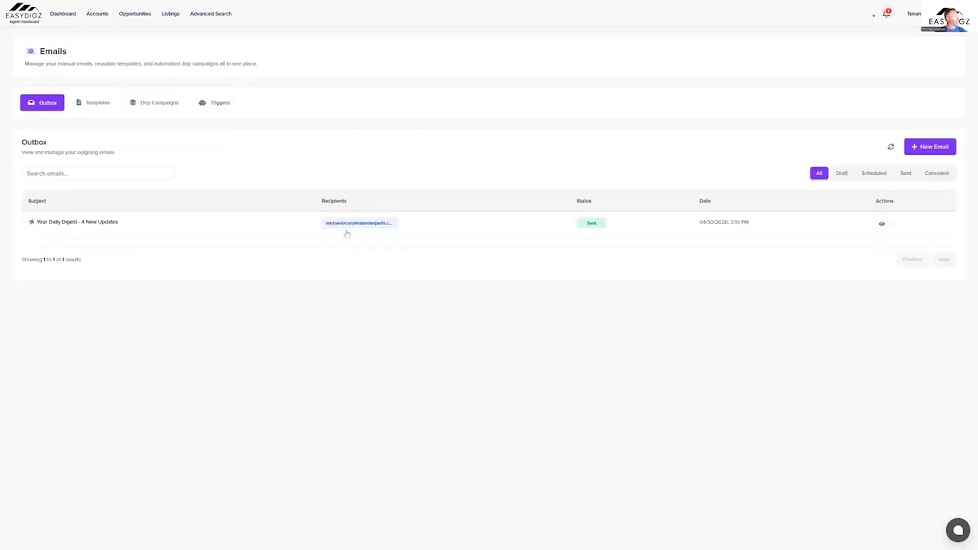
click(882, 225)
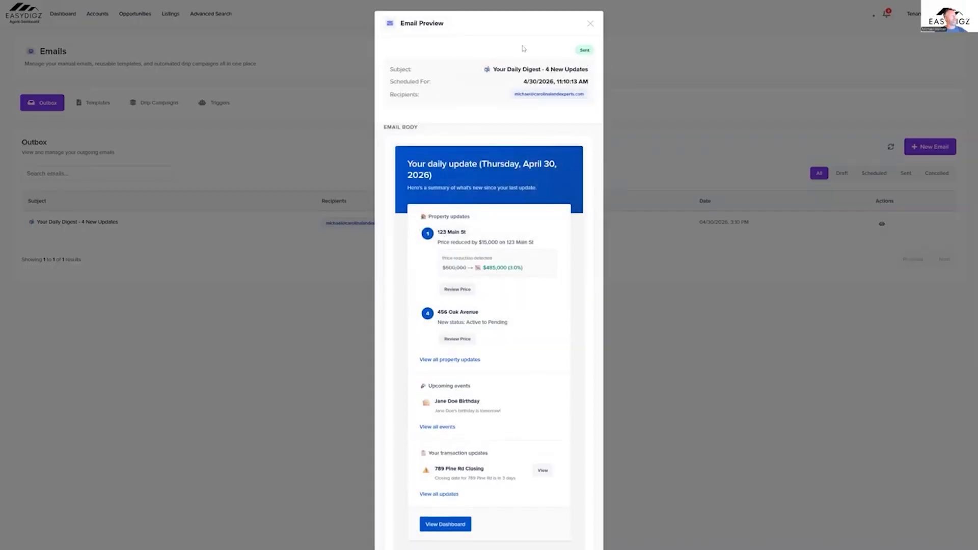
scroll(510, 255, down, 5)
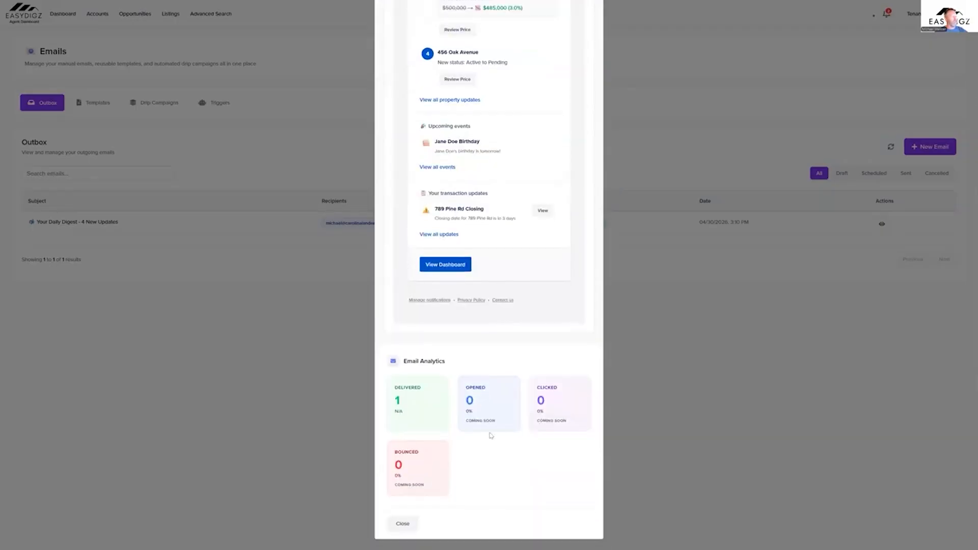
scroll(460, 448, up, 5)
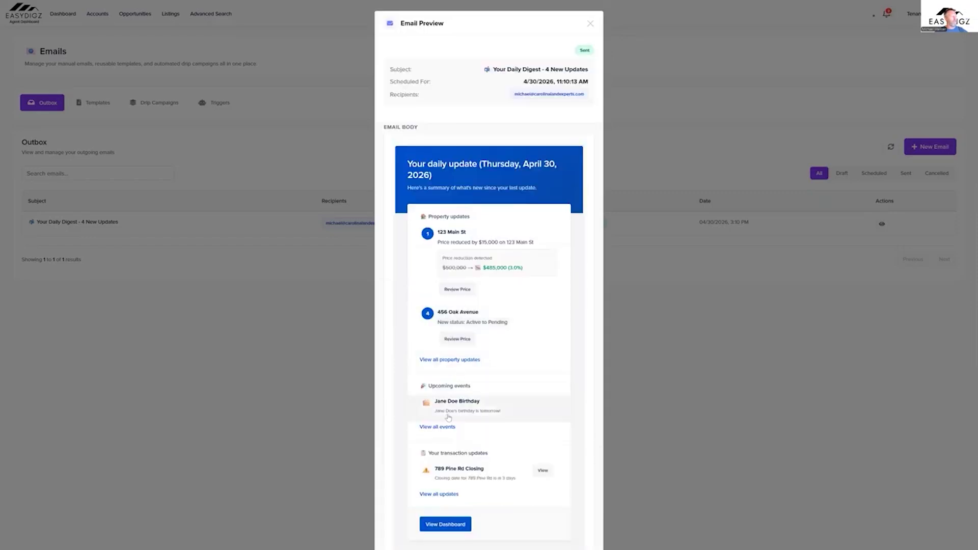
scroll(468, 408, down, 1)
scroll(478, 396, down, 1)
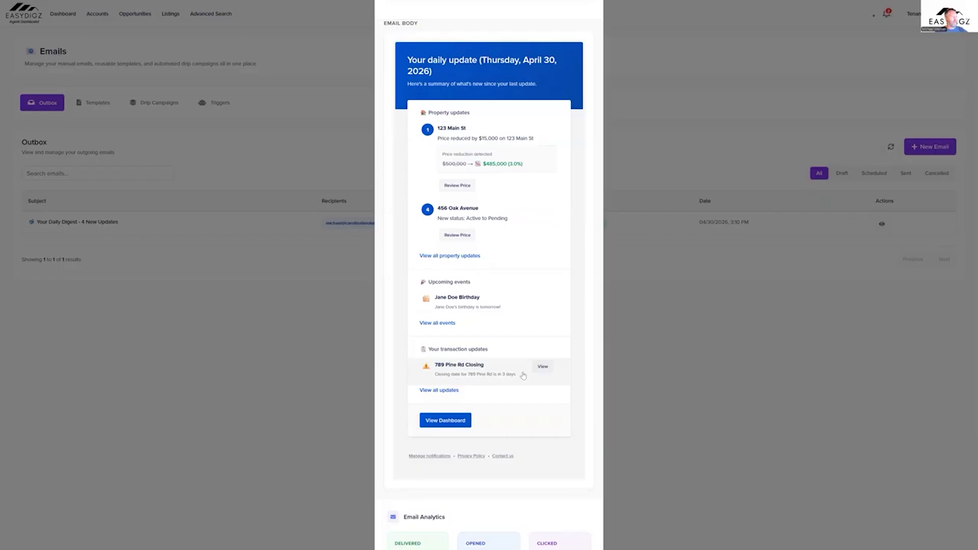
- Open all transaction updates from the daily digest email and examine both pages of the website's user notifications
click(434, 392)
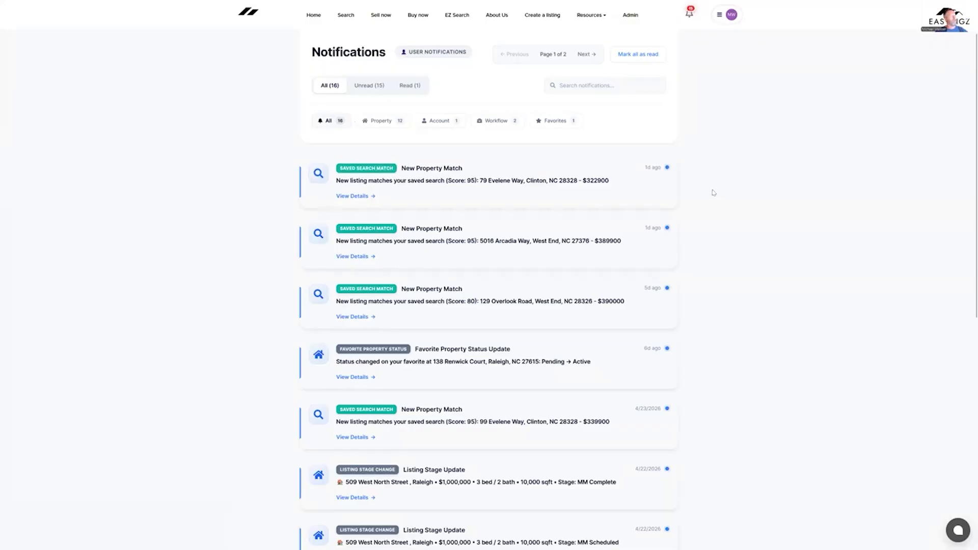
scroll(462, 216, down, 2)
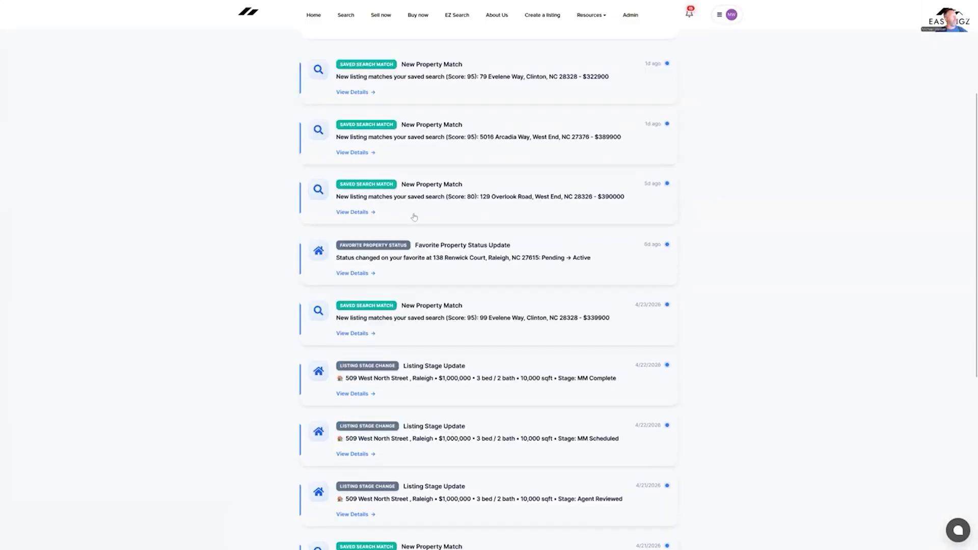
scroll(395, 265, down, 2)
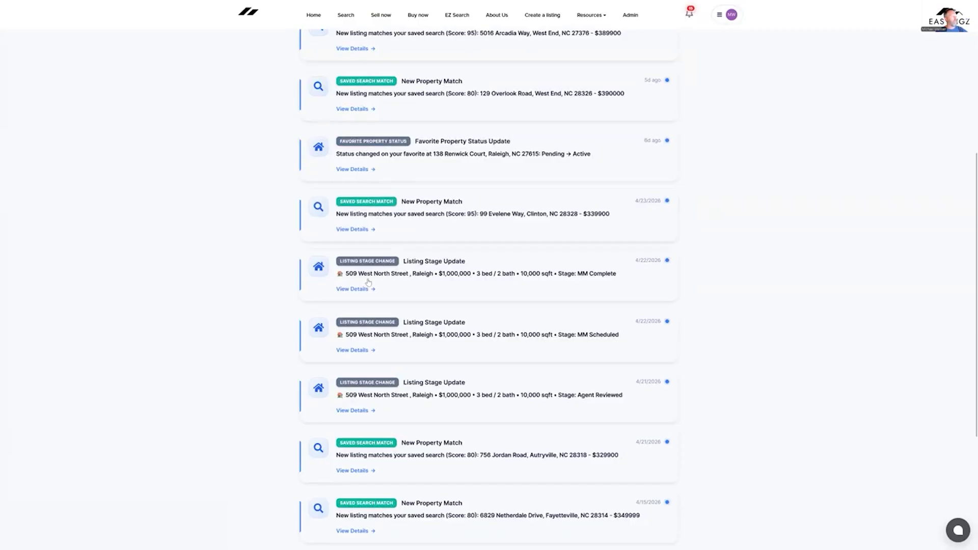
scroll(377, 306, down, 1)
scroll(448, 349, down, 2)
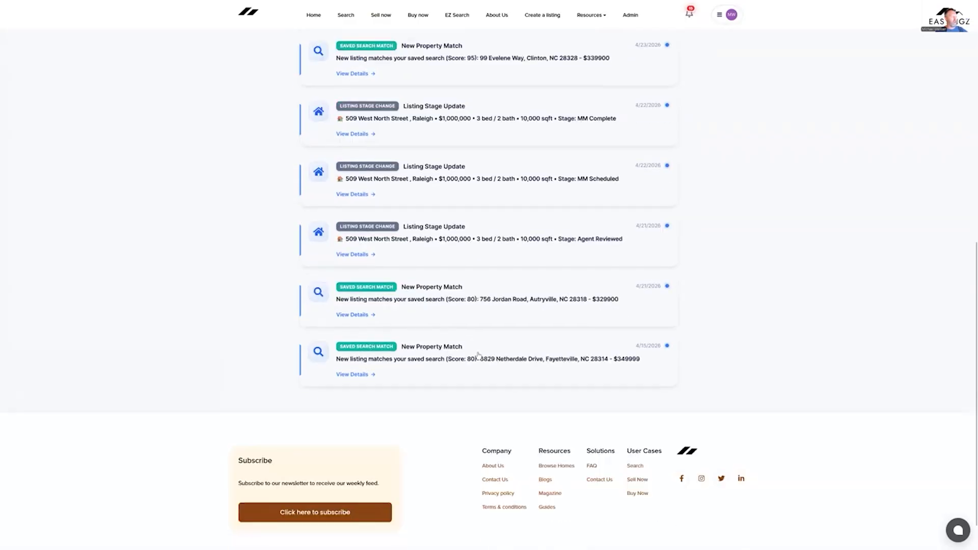
scroll(591, 203, up, 7)
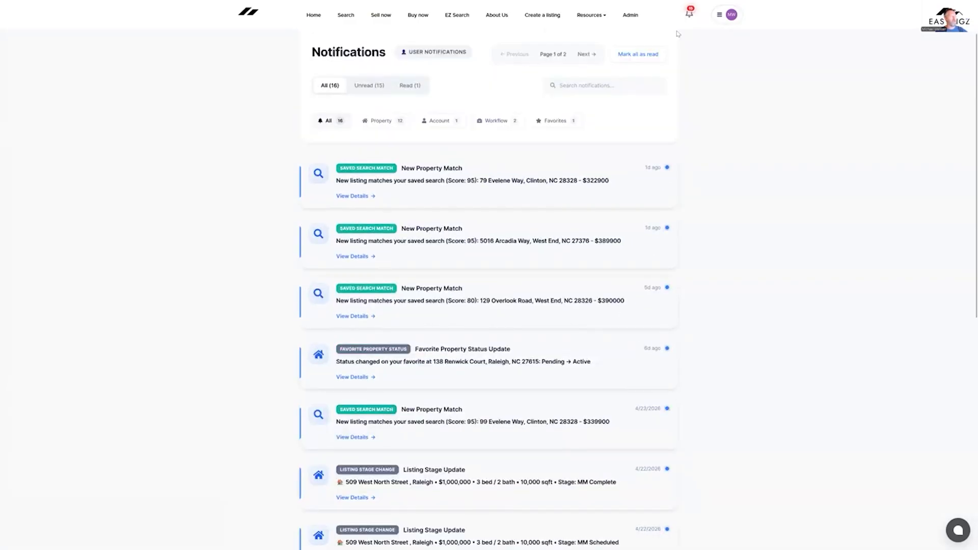
click(586, 54)
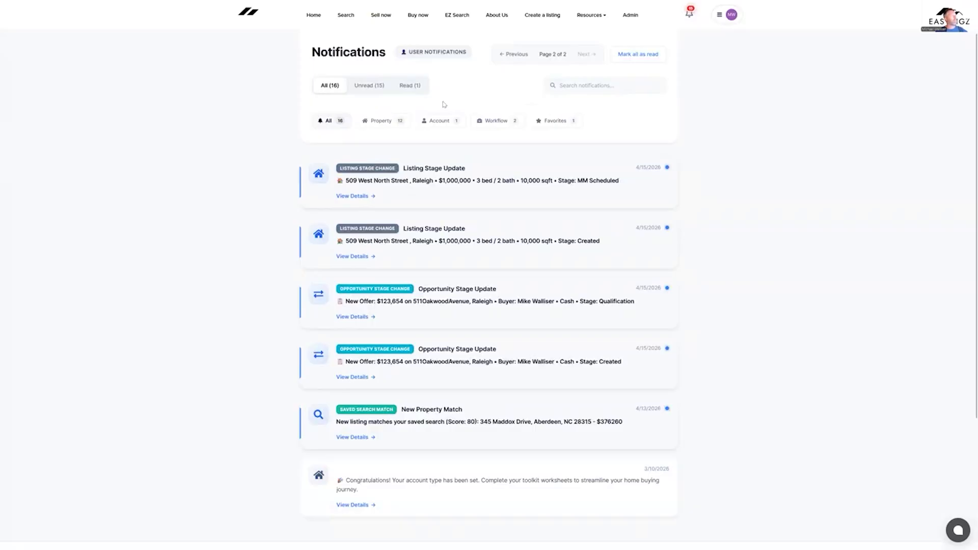
scroll(446, 214, down, 3)
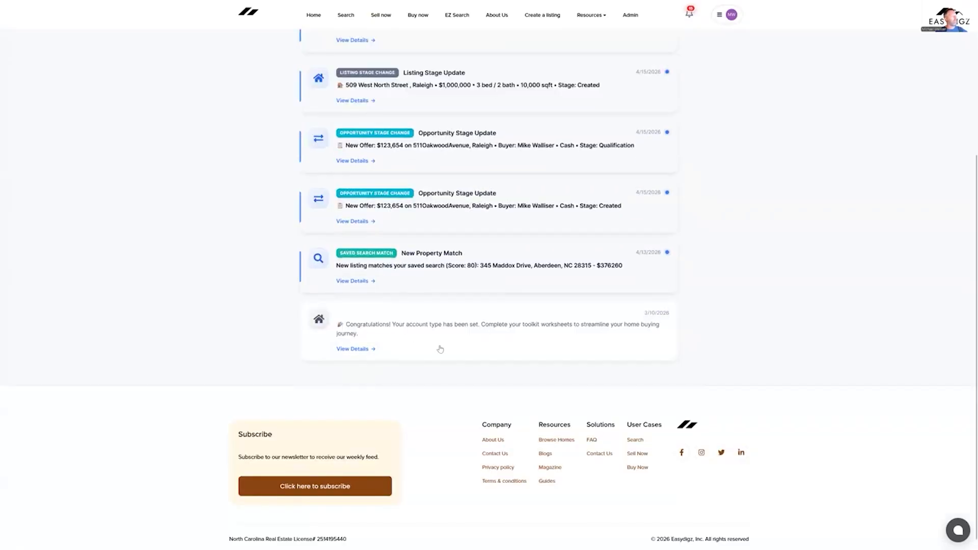
scroll(429, 260, up, 3)
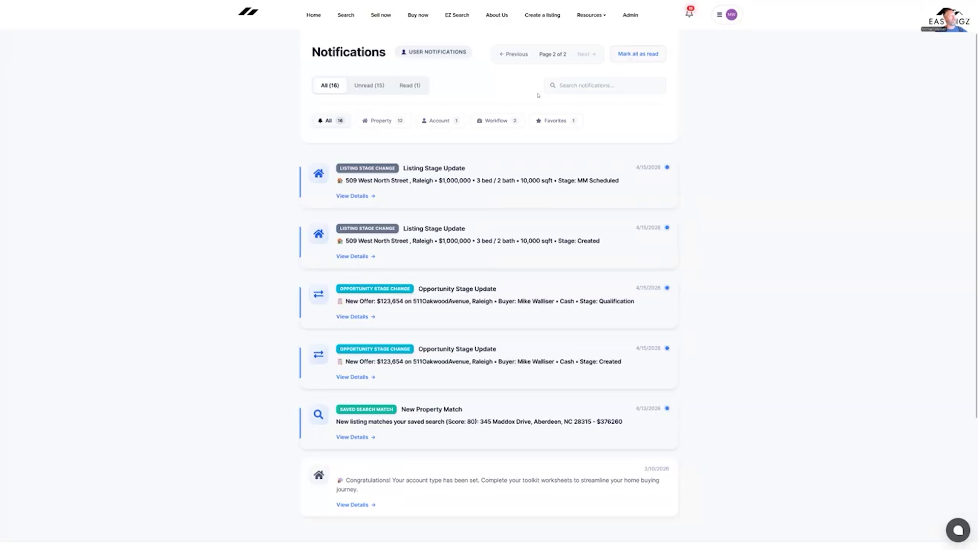
- Return to the agent dashboard, review its recent notifications and close the list
click(632, 15)
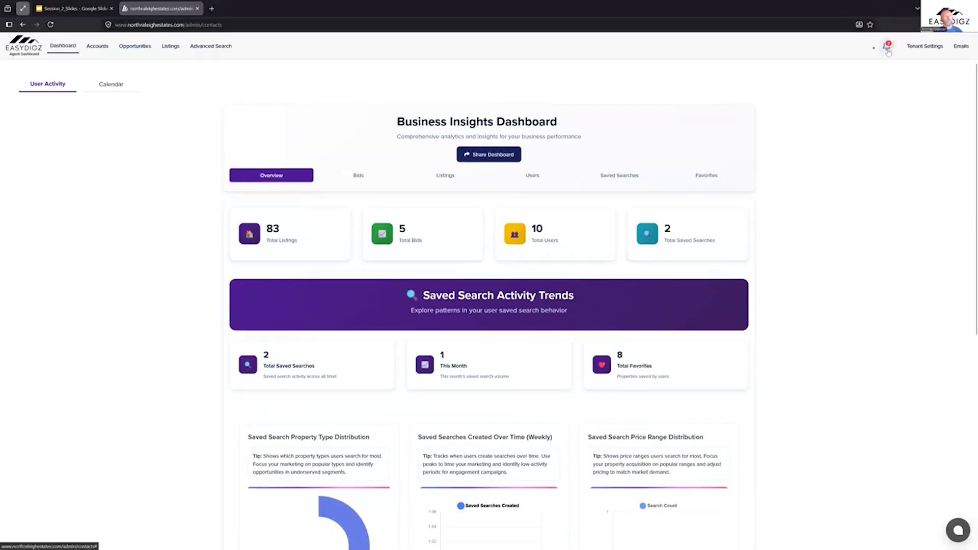
click(888, 50)
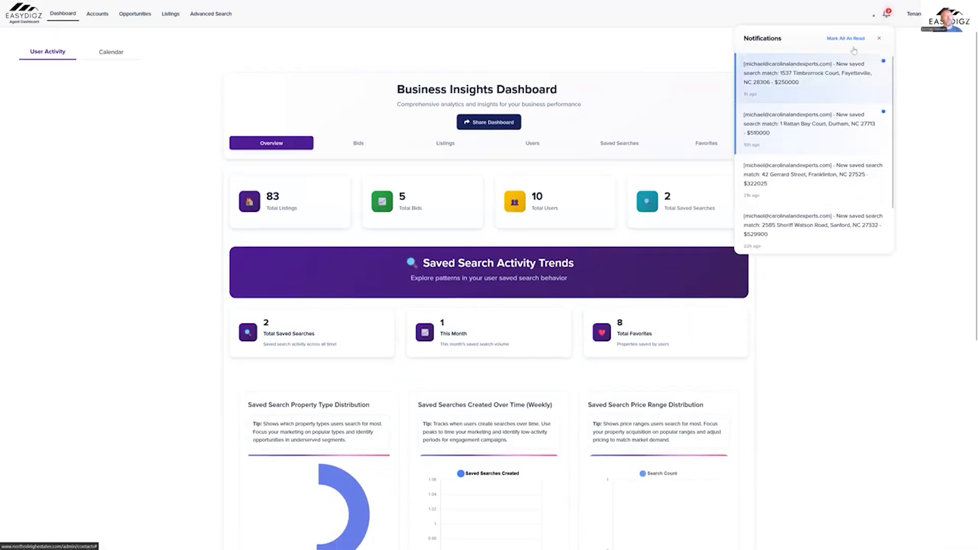
click(879, 38)
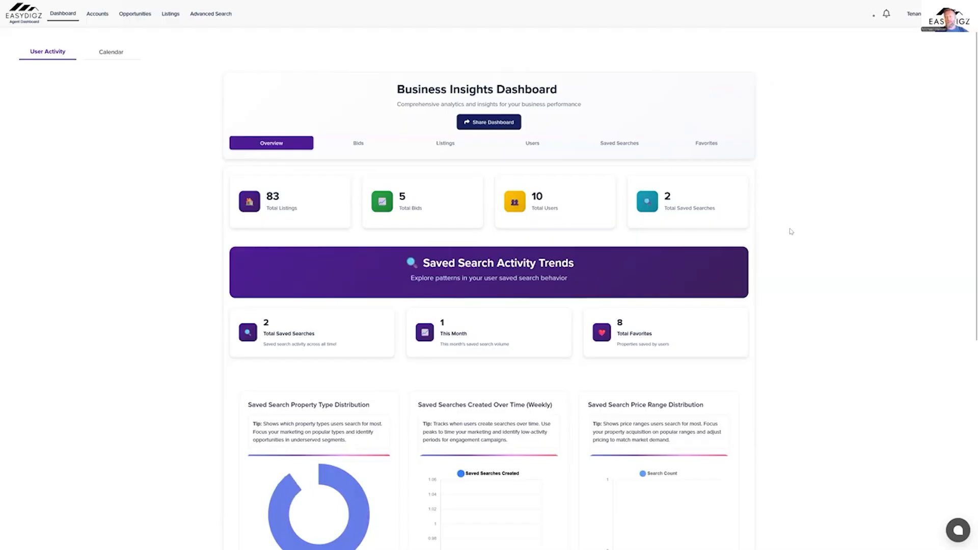
- Open the email domain configuration in the tenant settings and examine the step-by-step DNS configuration guide
click(916, 15)
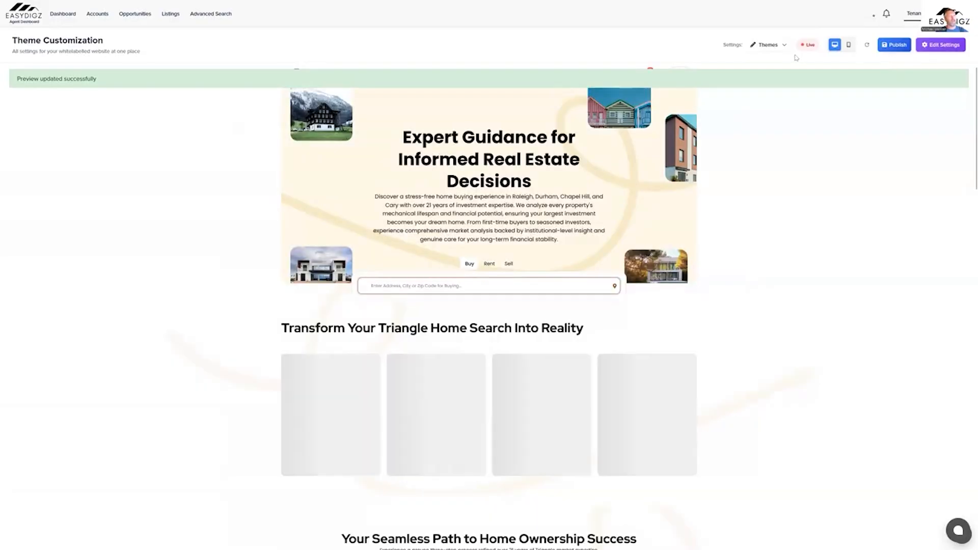
click(768, 45)
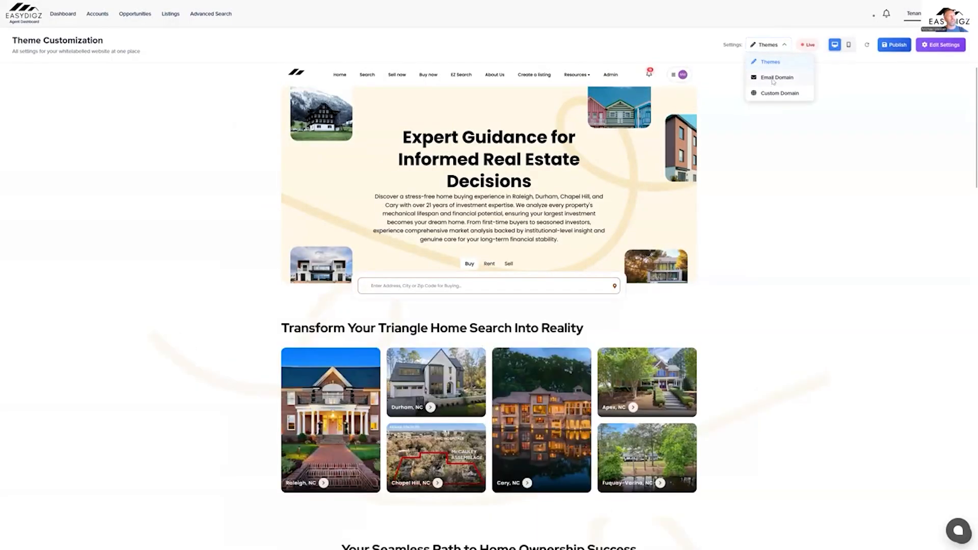
click(773, 81)
scroll(242, 209, down, 8)
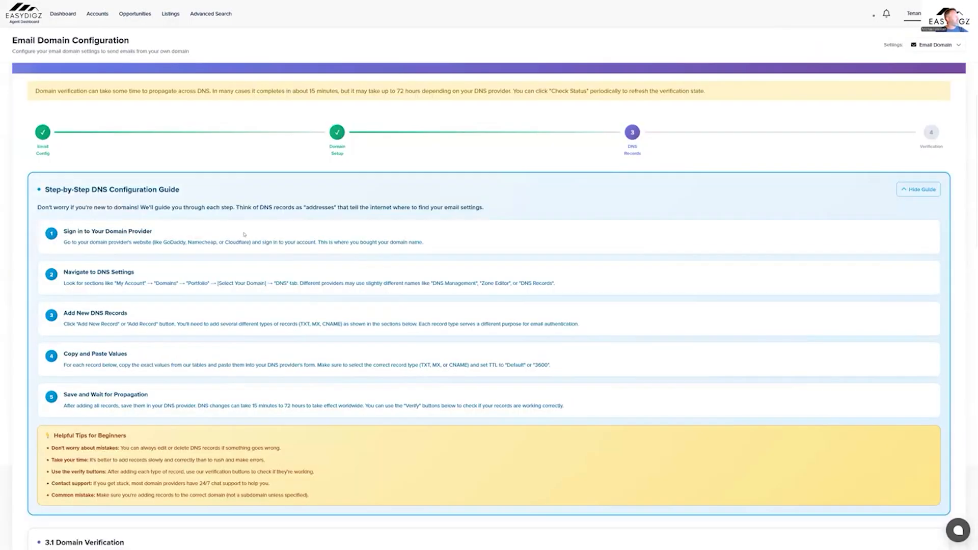
scroll(151, 172, up, 8)
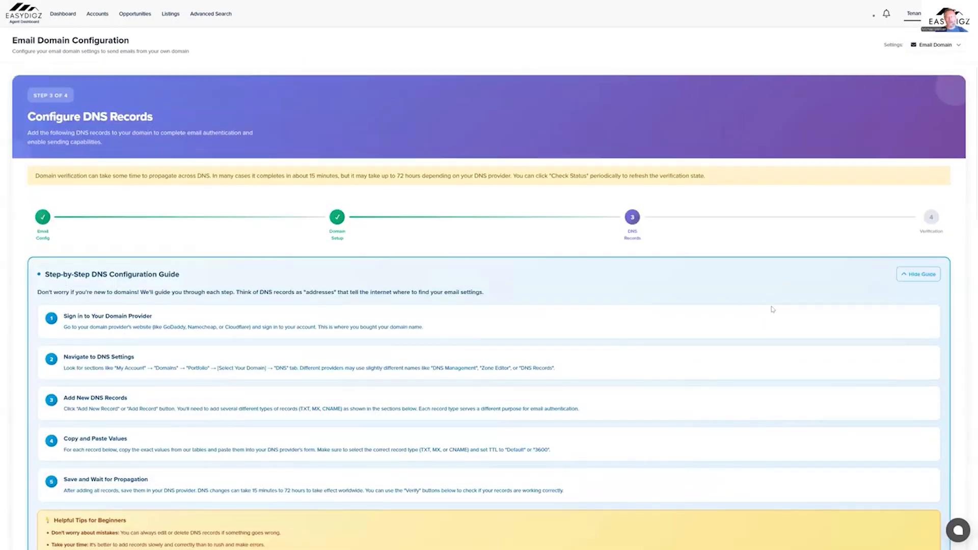
scroll(773, 309, down, 2)
scroll(644, 275, down, 2)
scroll(620, 275, up, 1)
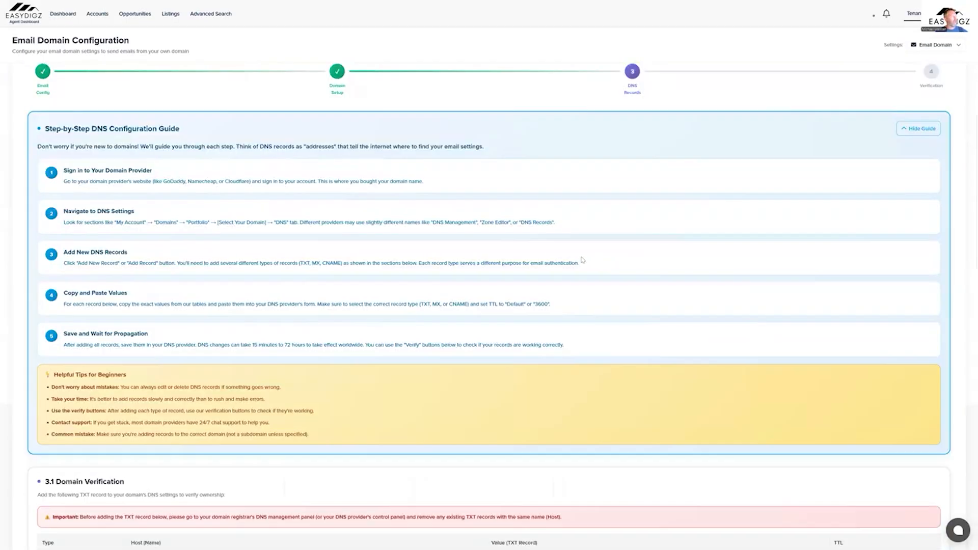
scroll(583, 260, up, 3)
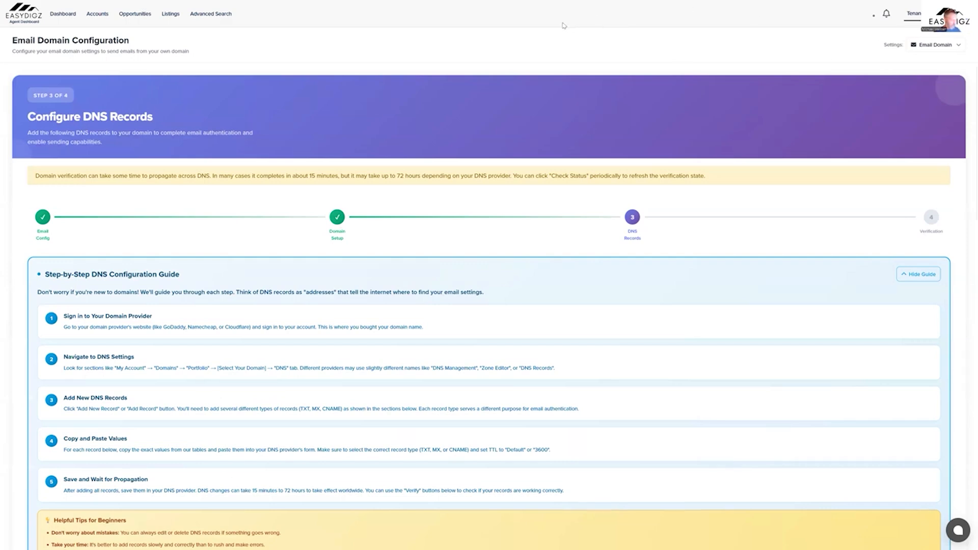
- Exit full screen, highlight the site's domain in its web address and return to the Emails page
key(F11)
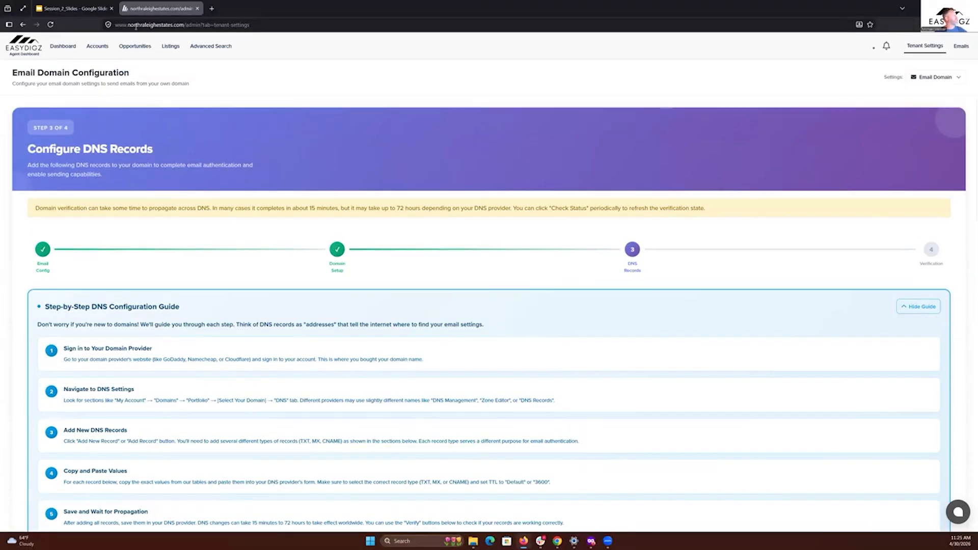
drag(170, 24, 116, 27)
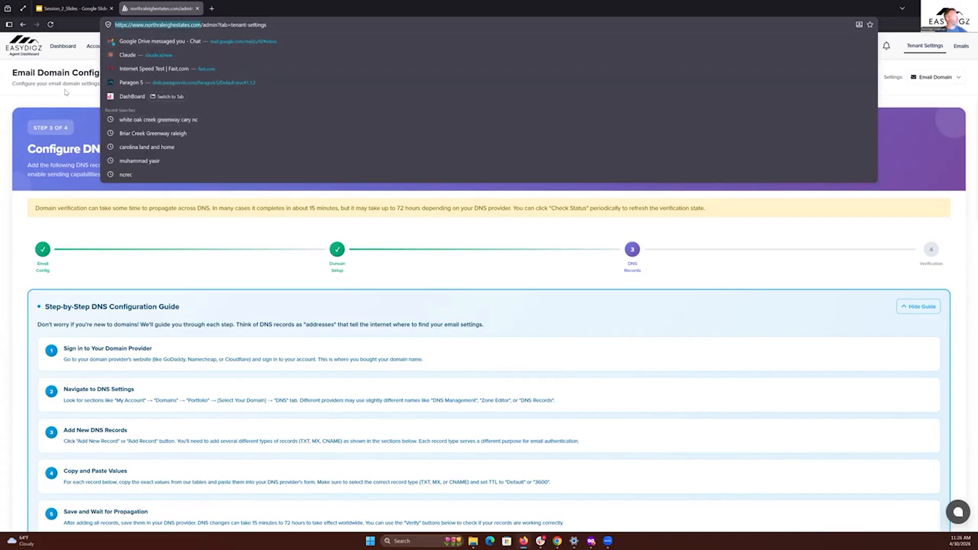
click(70, 104)
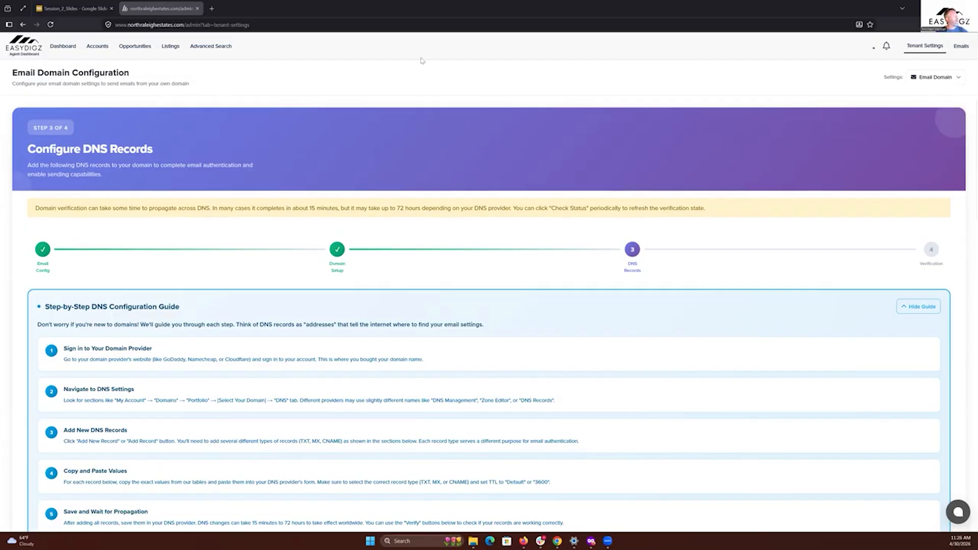
click(962, 46)
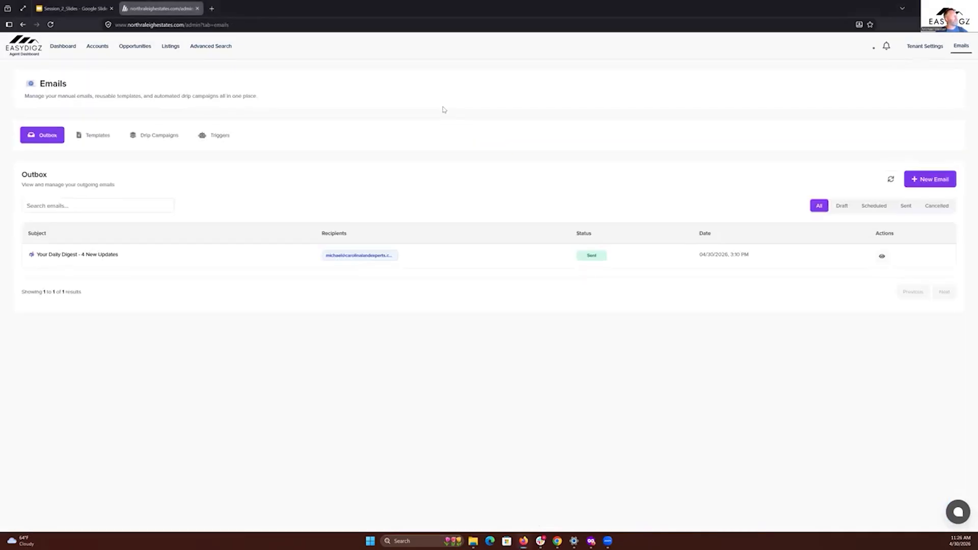
- Switch to the Session_2_Slides deck in Google Slides and present it from Checkpoint 1 through the three habits slide
click(81, 5)
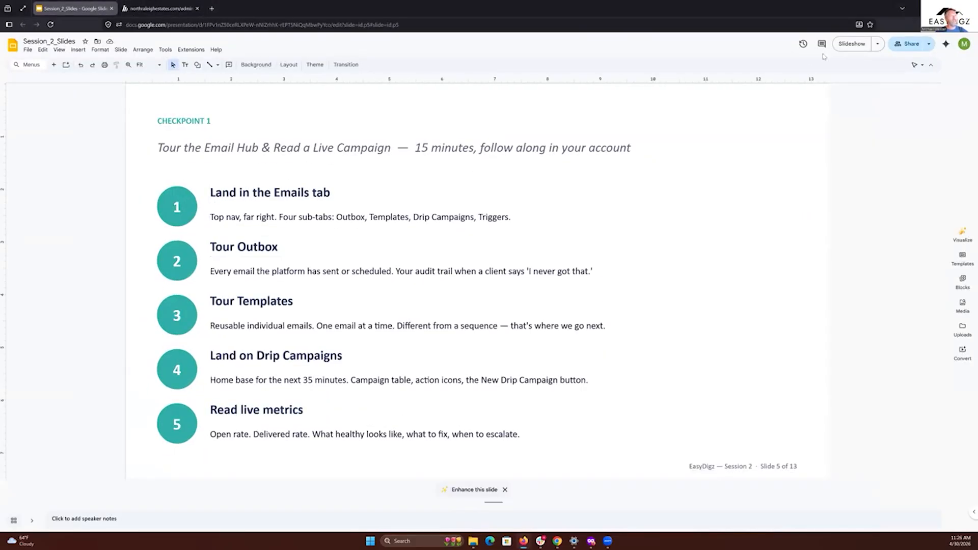
click(850, 44)
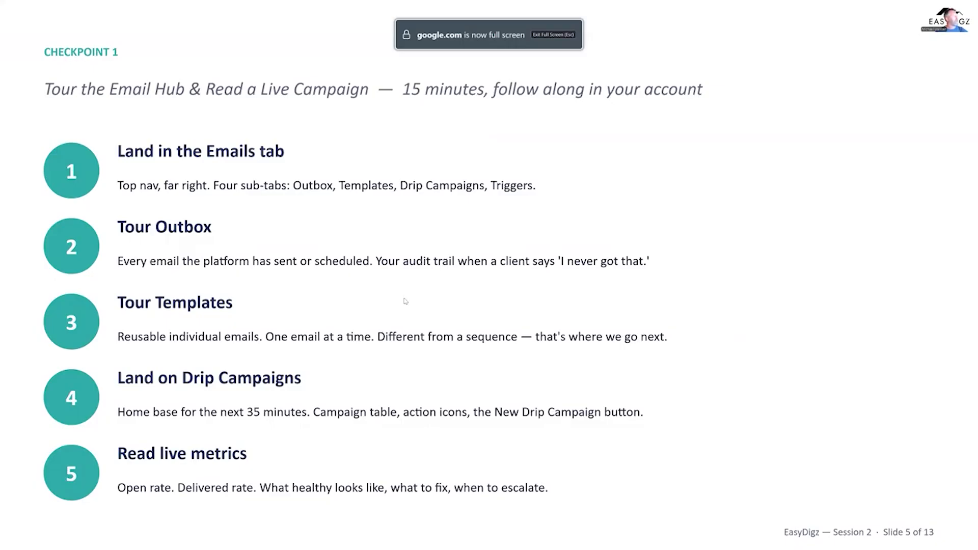
key(Right)
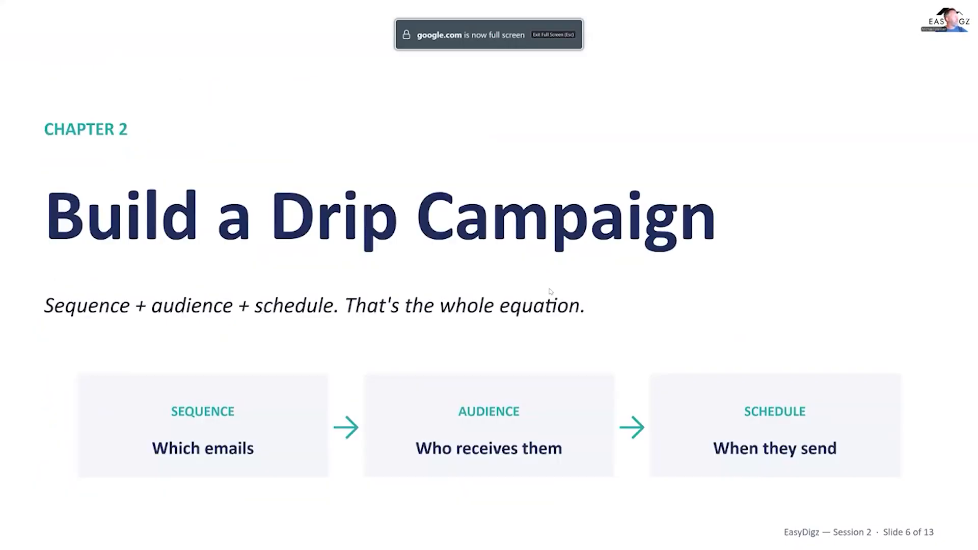
key(Right)
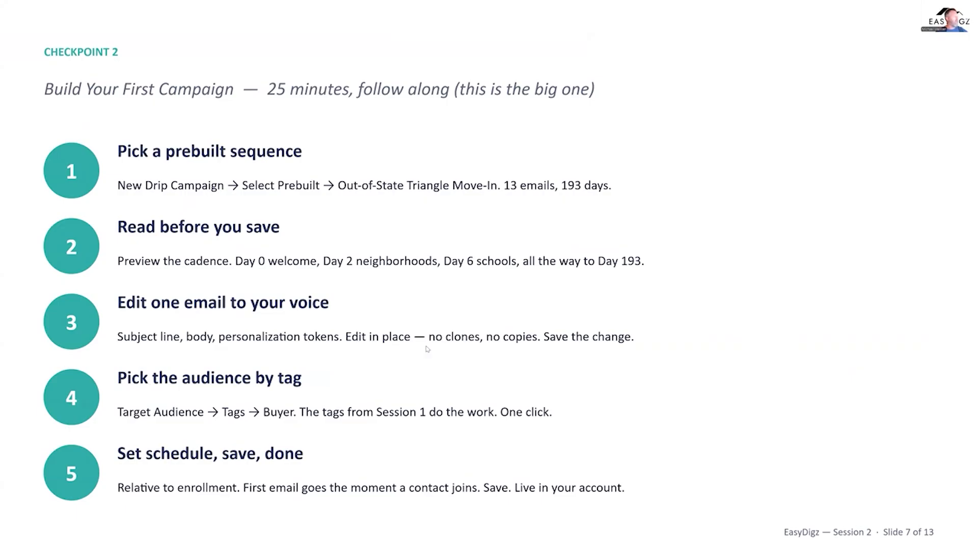
key(Right)
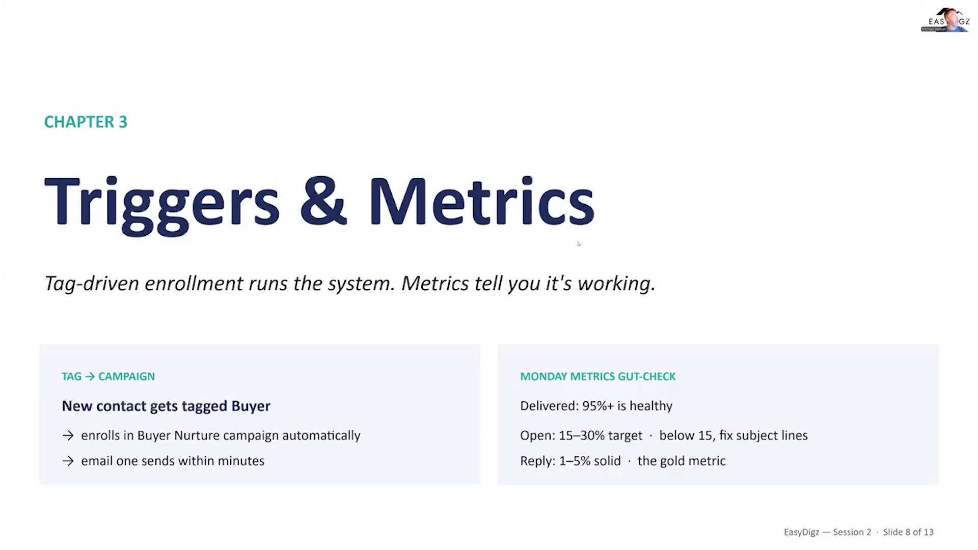
key(Right)
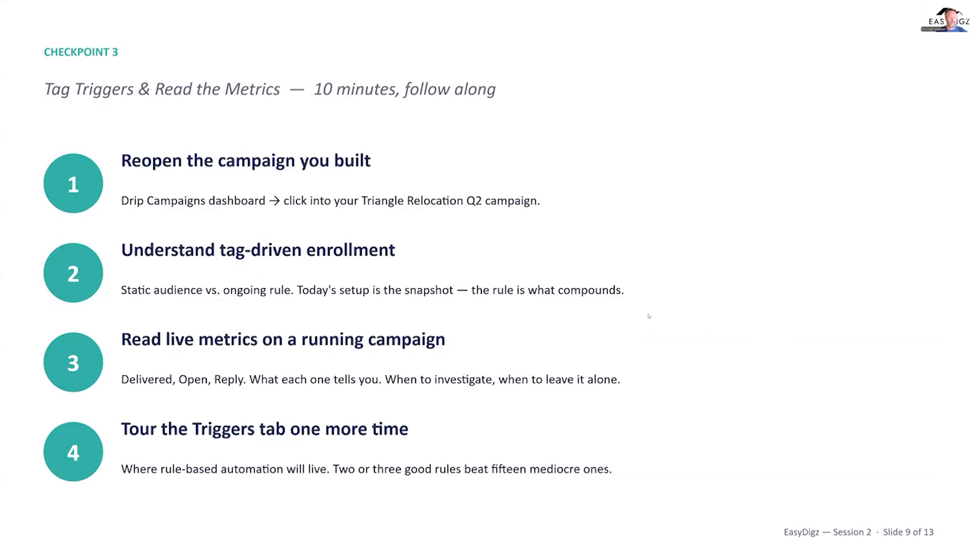
key(Right)
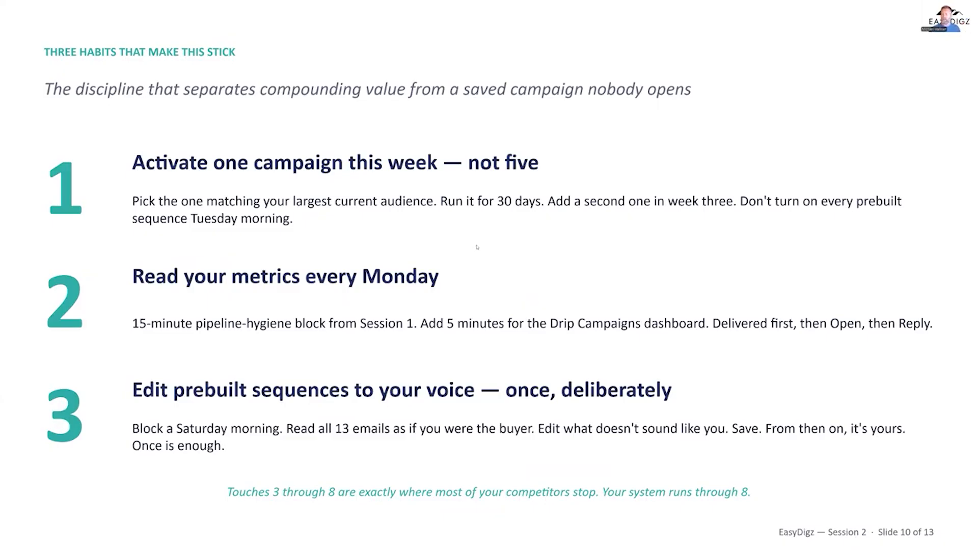
click(542, 263)
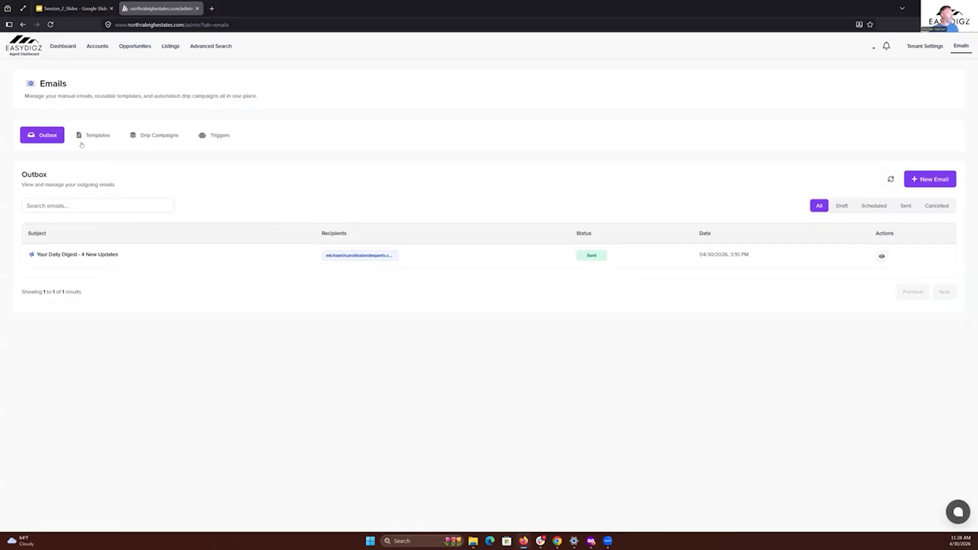
- Open the "This is a test market report" drip campaign in EasyDigz and return to the campaign list
click(166, 141)
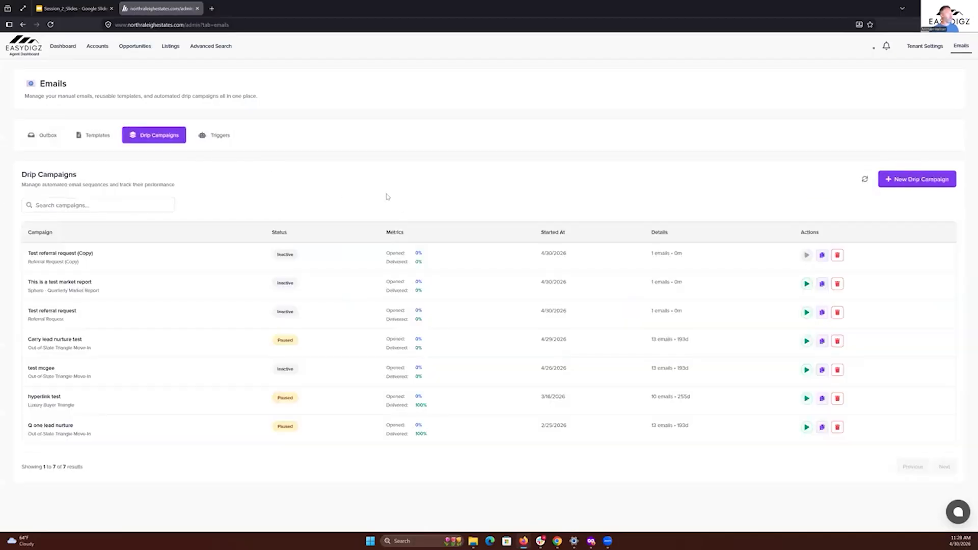
click(105, 286)
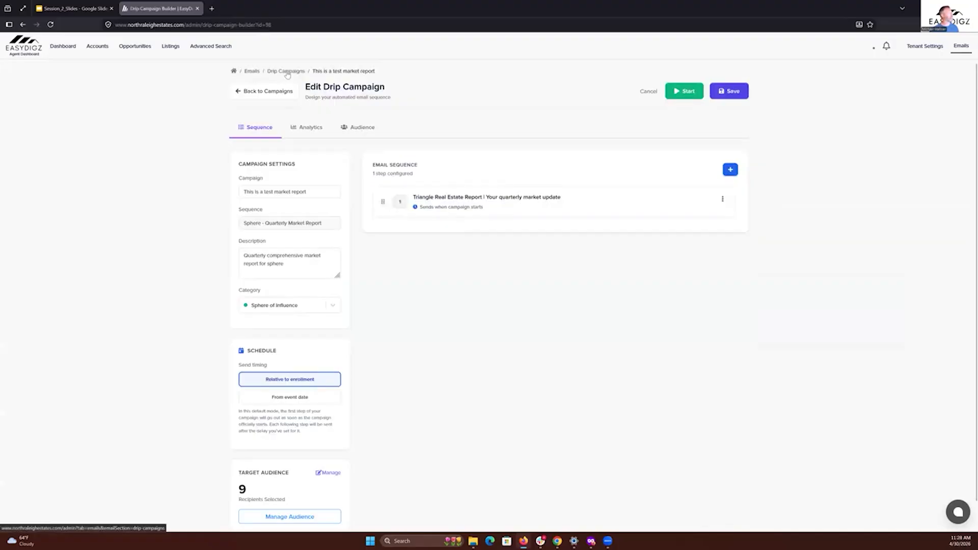
click(287, 71)
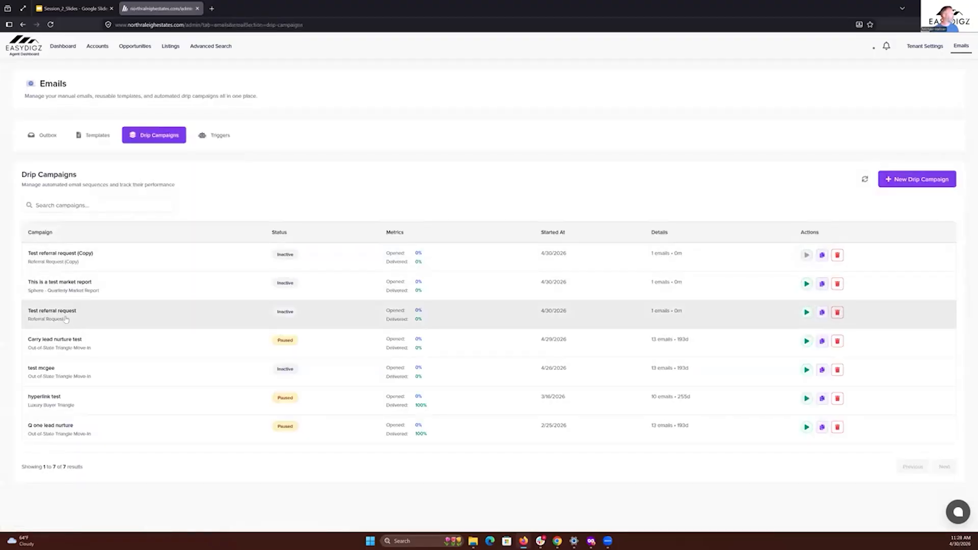
- Open the "Carry lead nurture test" campaign, examine the first email's content and tokens, and close it without changes
click(72, 347)
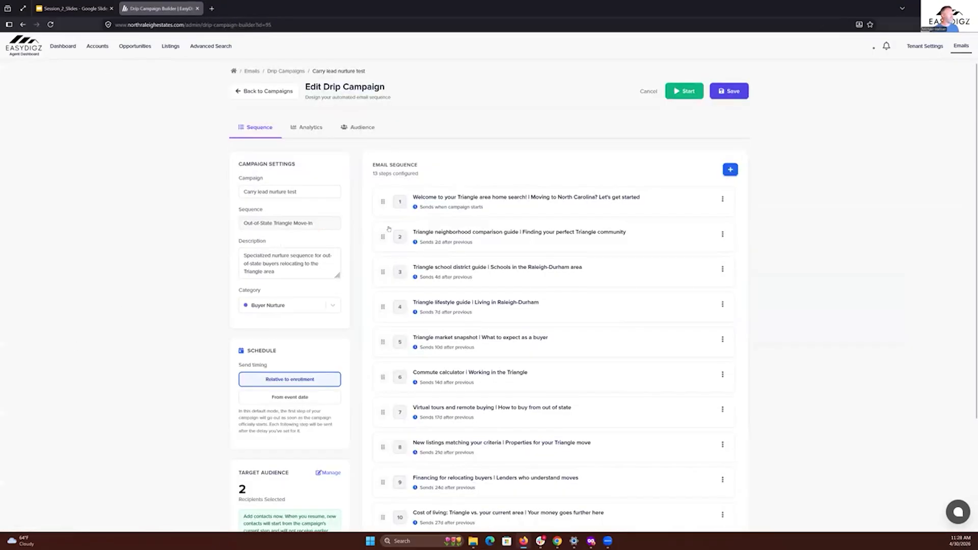
click(506, 204)
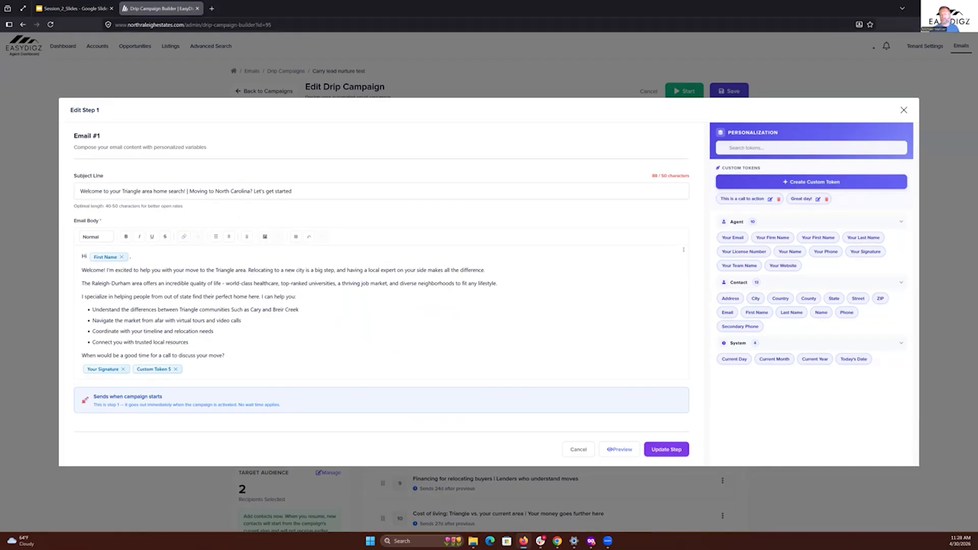
click(904, 111)
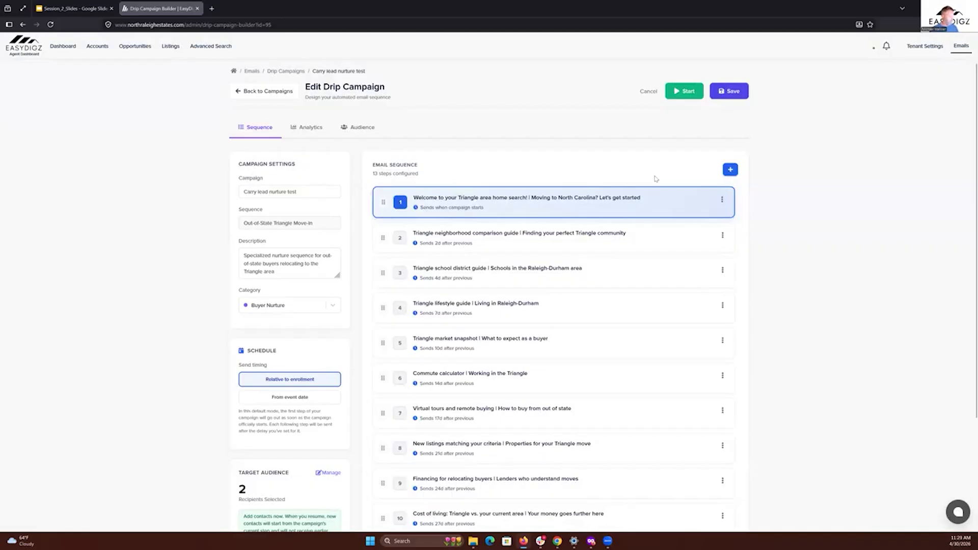
- Switch to the Session_2_Slides deck in Google Slides, present from the "Session 3: Blogs and content" slide through the Questions slide, and exit the slideshow
key(ctrl+Tab)
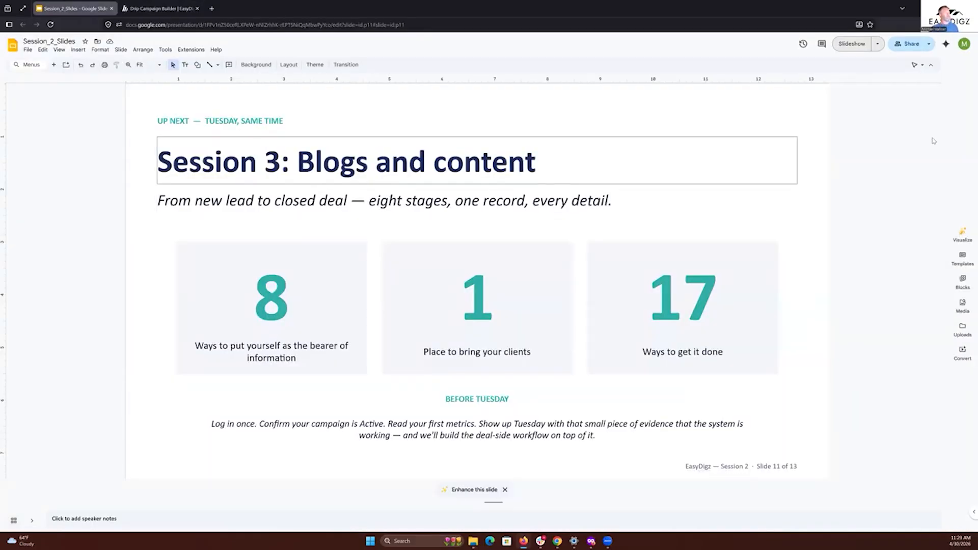
click(856, 48)
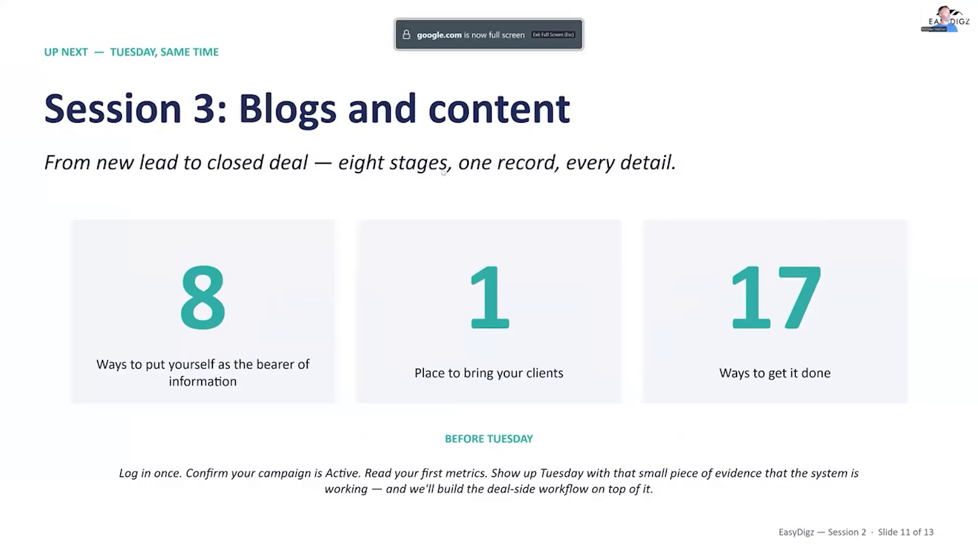
key(Left)
key(Right)
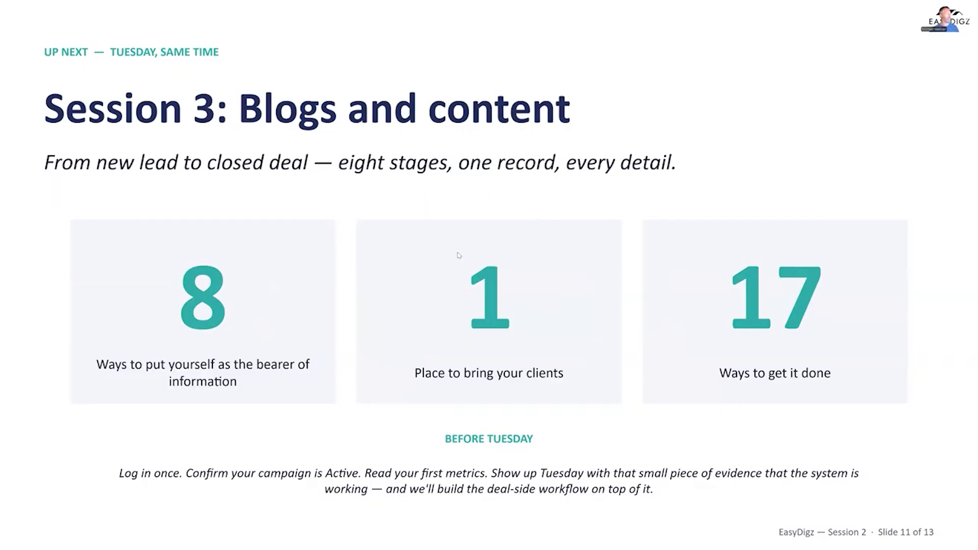
click(553, 273)
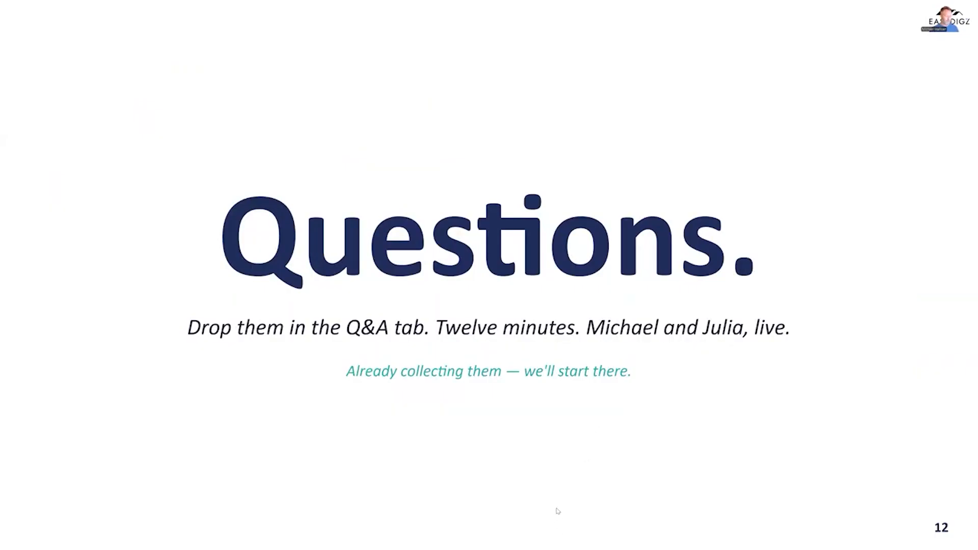
click(569, 493)
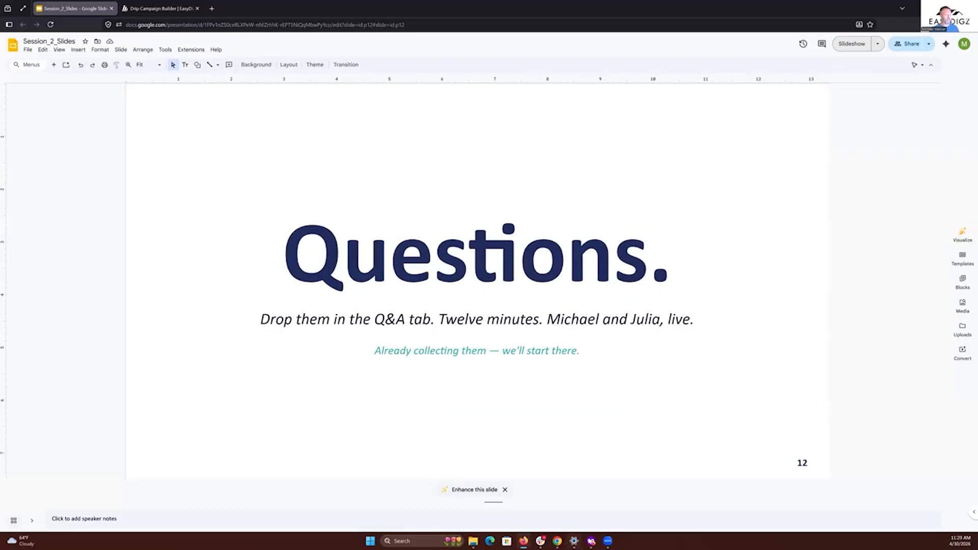
- Switch to the EasyDigz test site in full screen, postpone email domain verification, and expand Tenant Settings on the agent dashboard
click(591, 541)
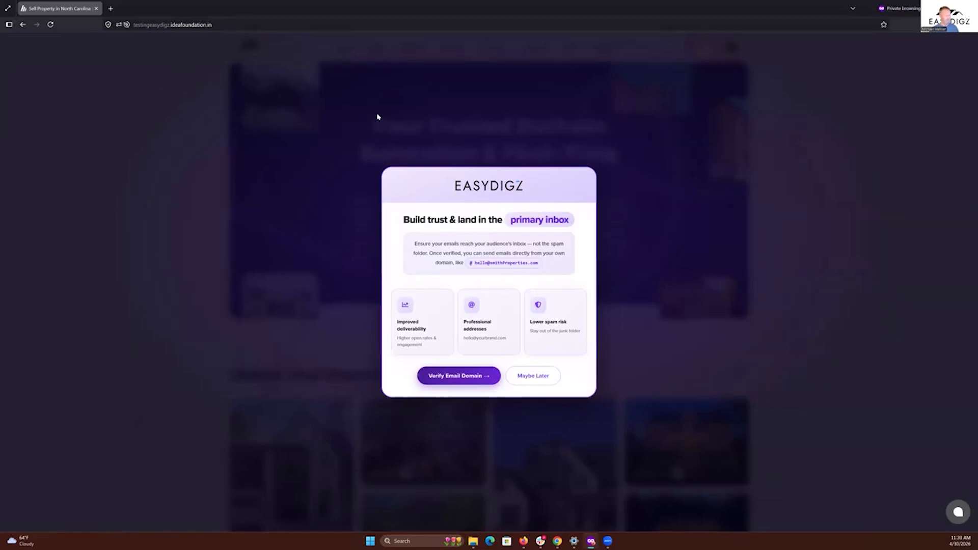
key(F11)
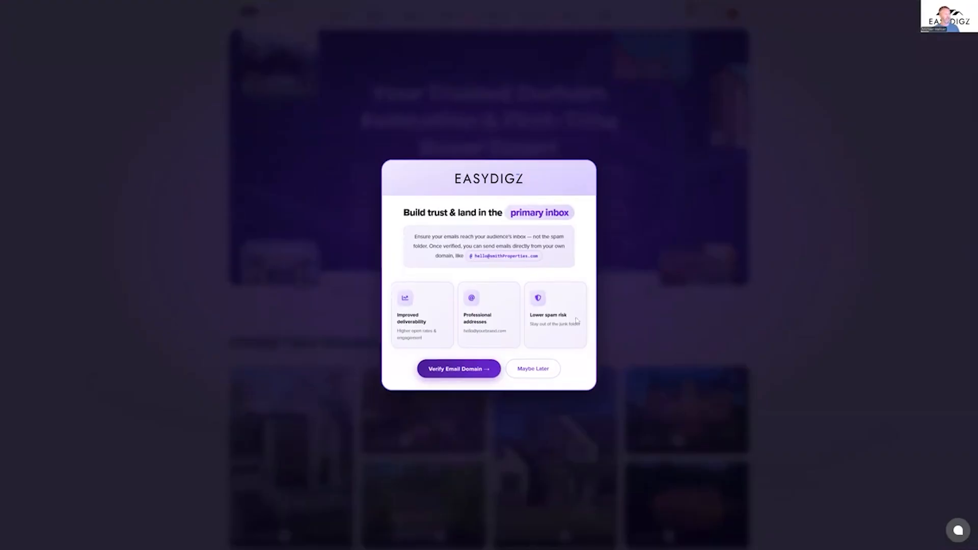
click(532, 373)
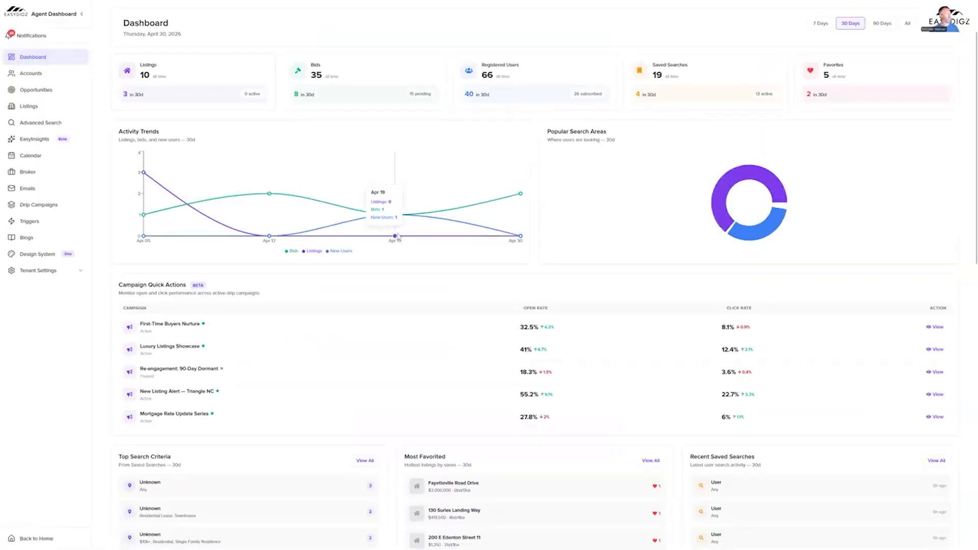
mouse_move(195, 9)
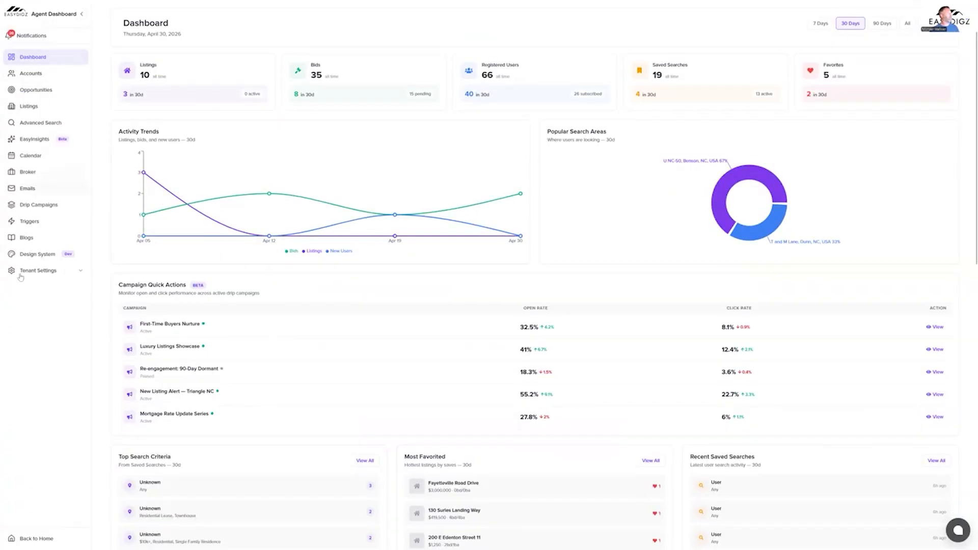
click(47, 276)
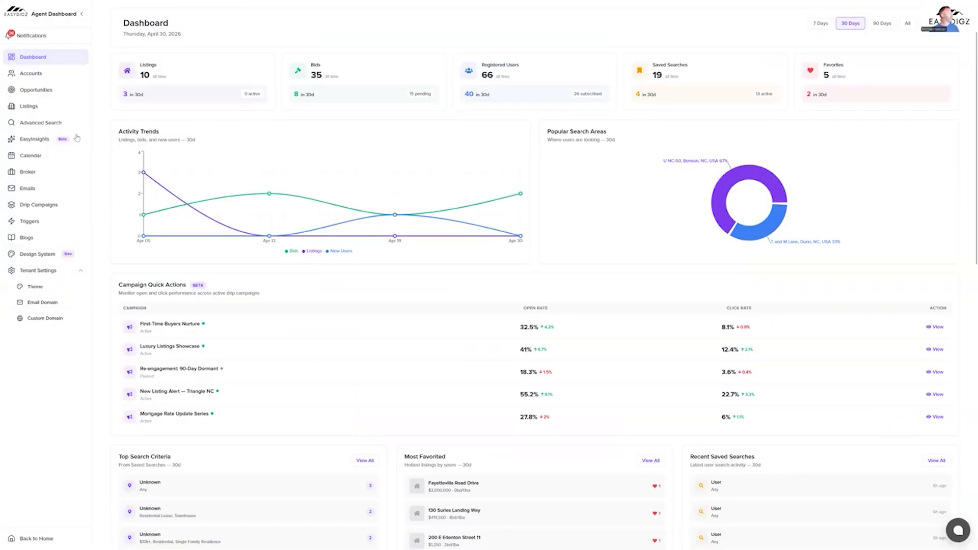
- Open EasyInsights and examine the analysis comparing sales price per square foot for properties near parks, greenways or activity amenities versus not
click(35, 140)
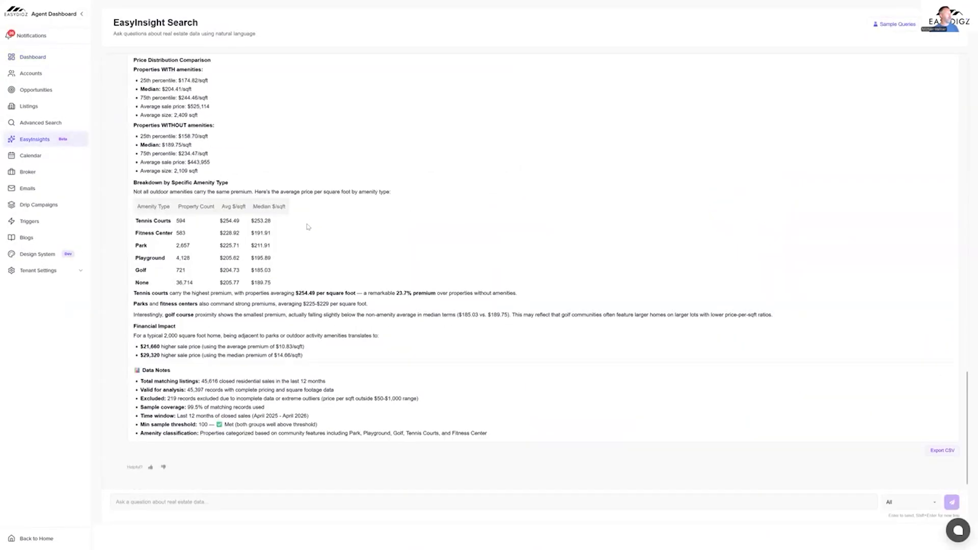
scroll(306, 224, up, 7)
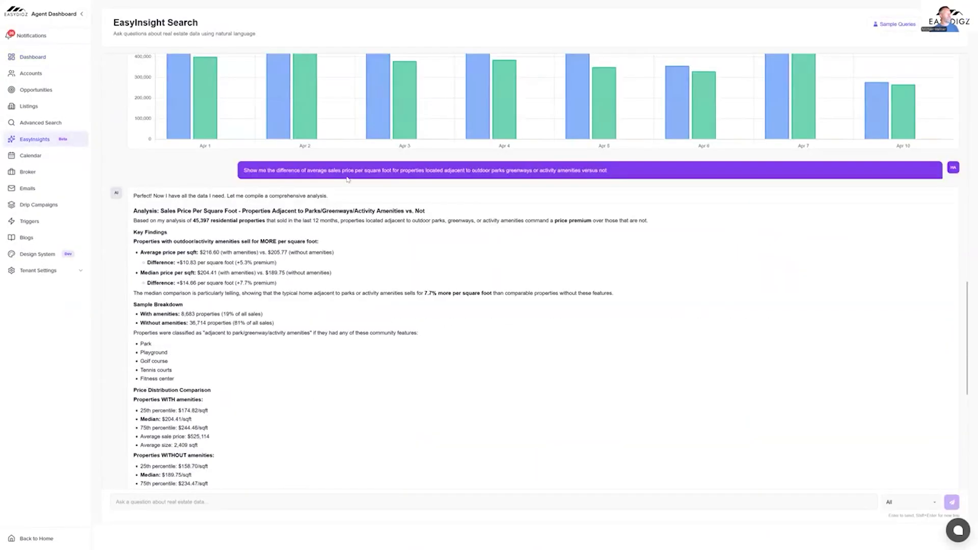
scroll(436, 134, down, 1)
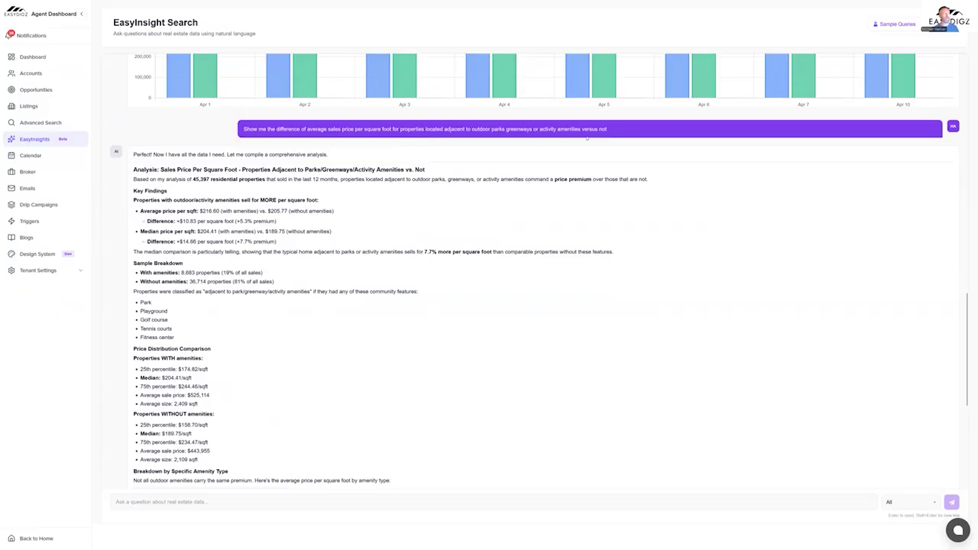
scroll(587, 137, down, 1)
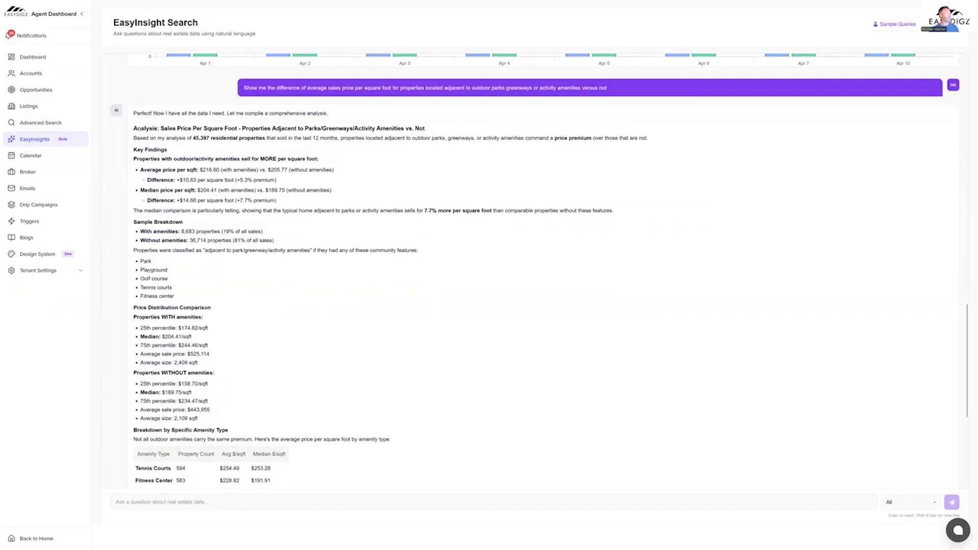
drag(134, 129, 368, 174)
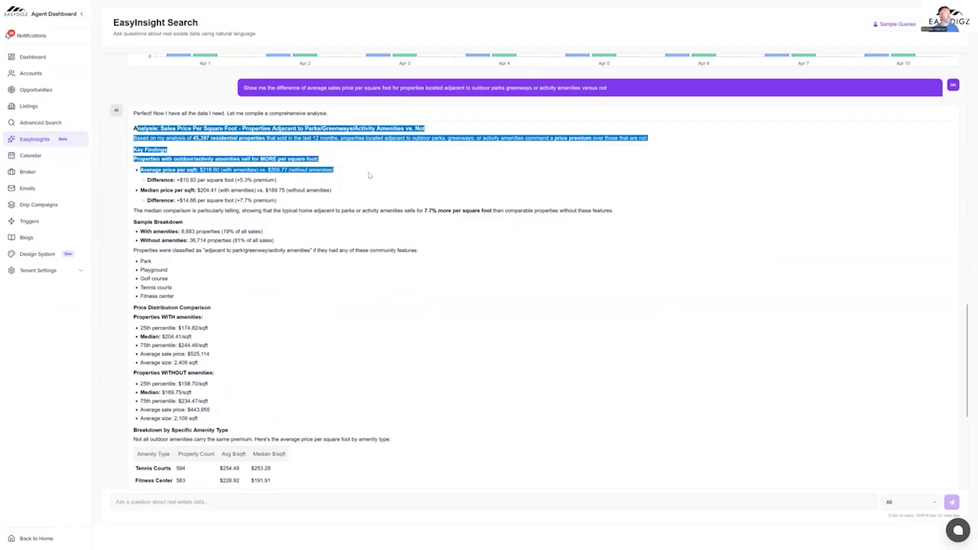
click(371, 176)
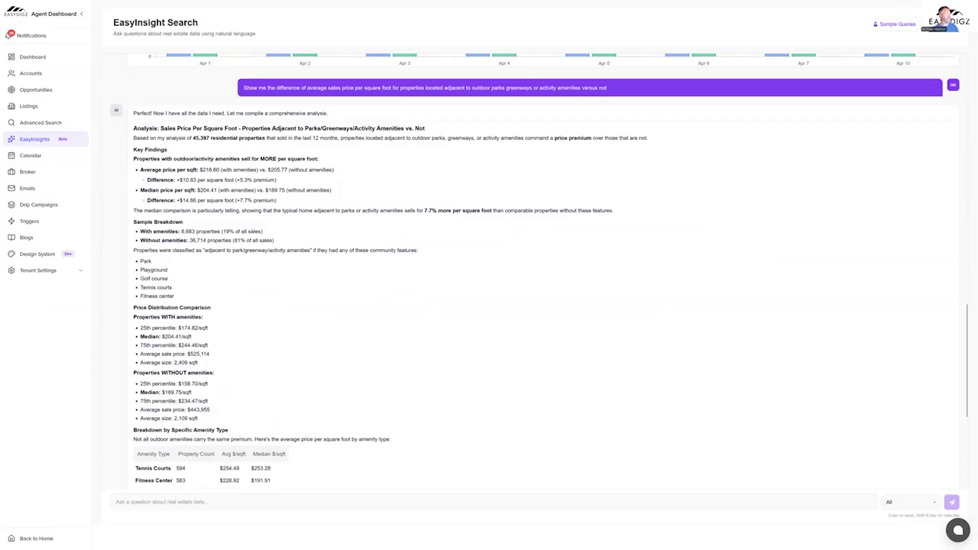
scroll(250, 238, down, 4)
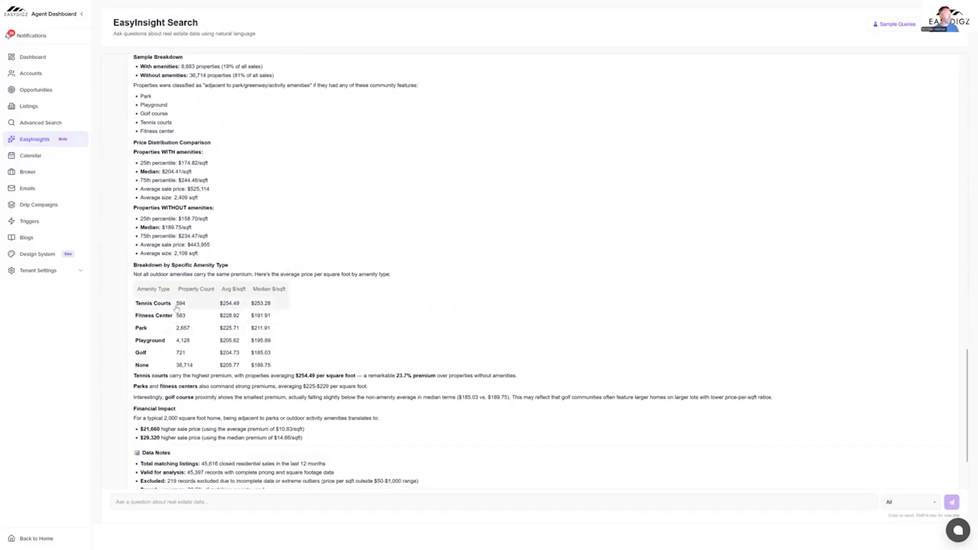
scroll(158, 306, down, 1)
scroll(158, 326, down, 1)
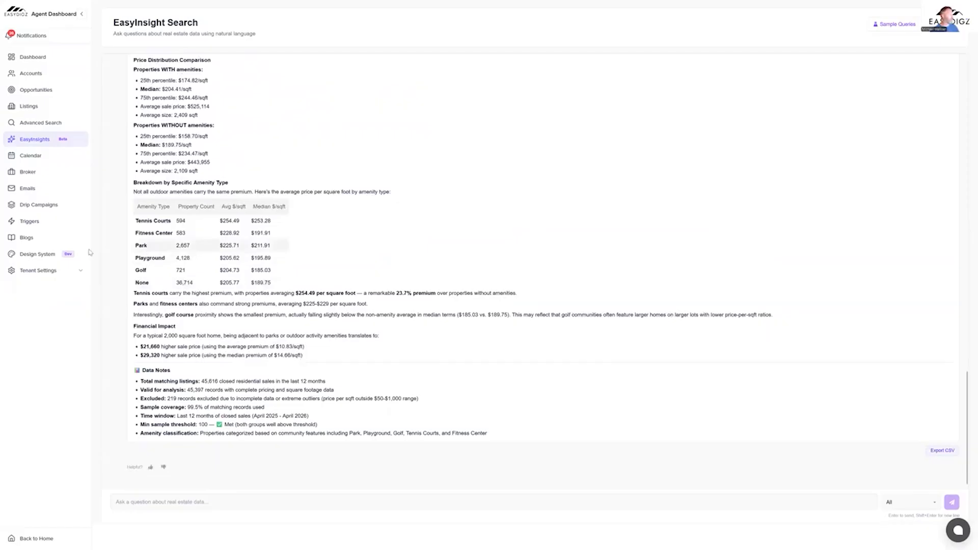
- Open the draft blog post "How Nearby Parks, Greenways & Amenities Impact Home Values" and review its body, tags and publishing checklist
click(26, 238)
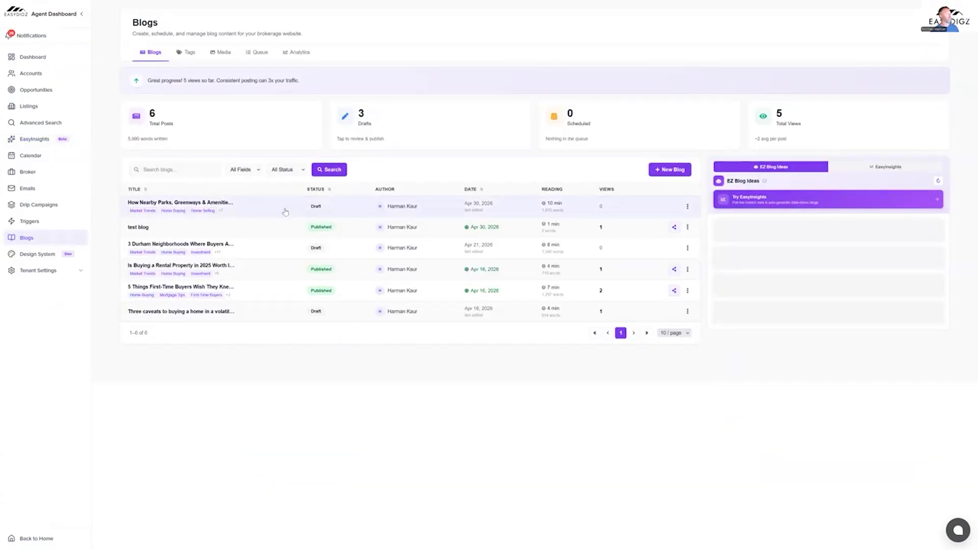
click(204, 208)
scroll(286, 199, down, 3)
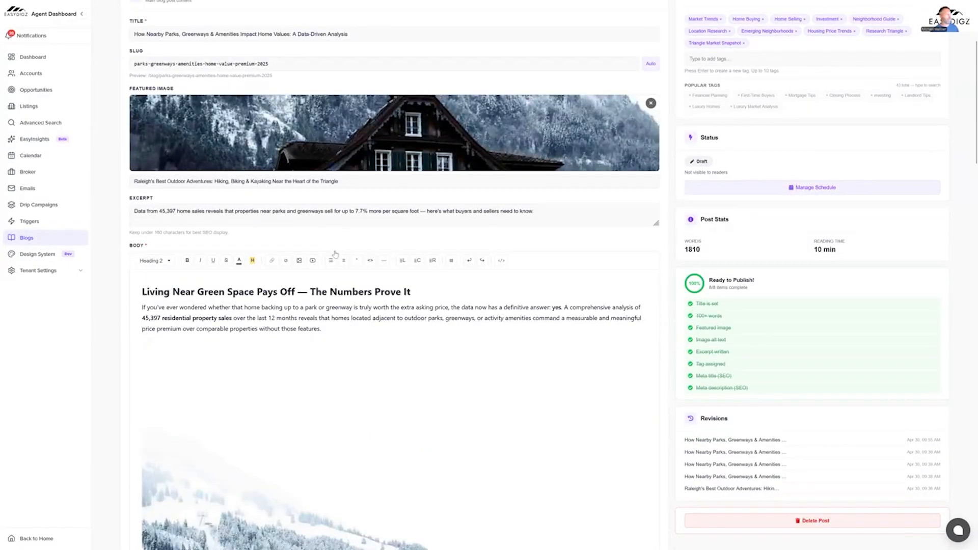
scroll(407, 283, down, 15)
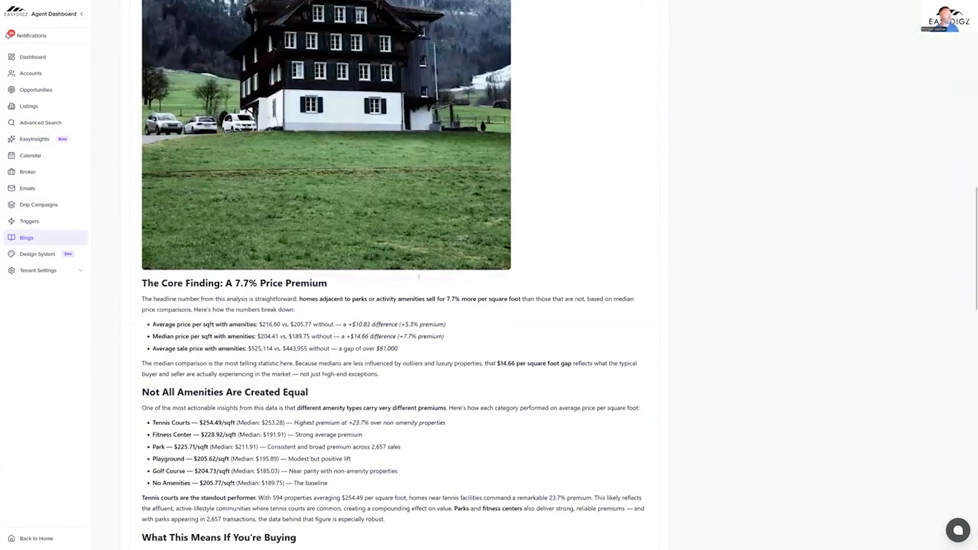
scroll(183, 205, down, 2)
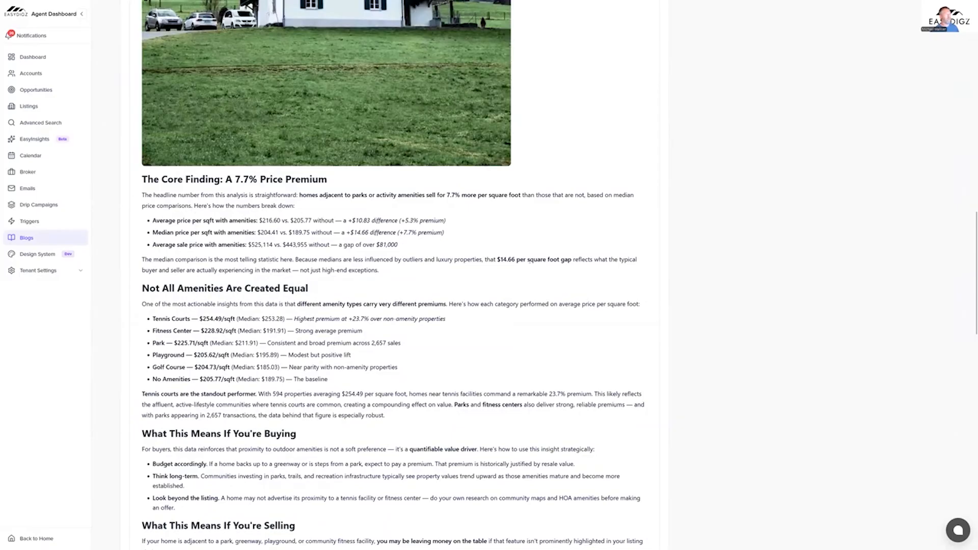
scroll(569, 255, up, 12)
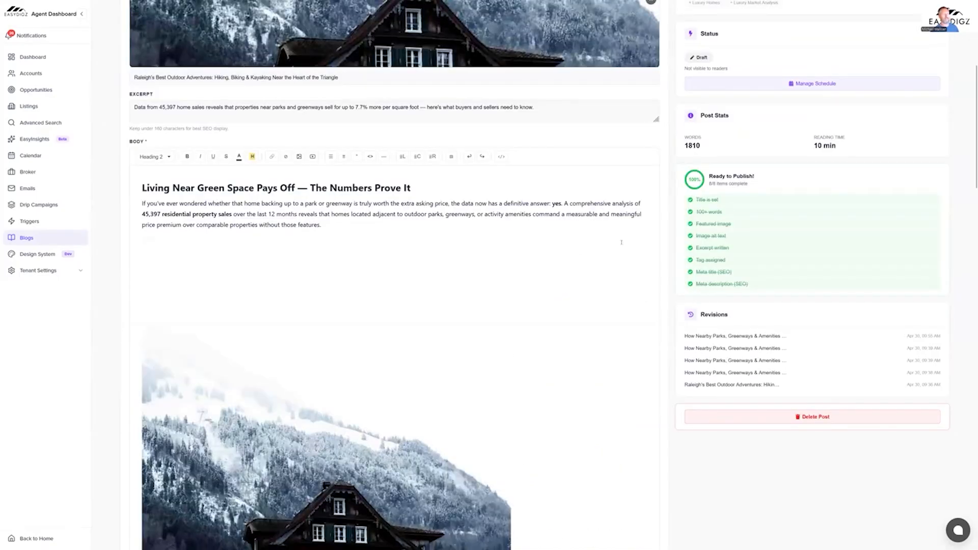
scroll(764, 278, up, 5)
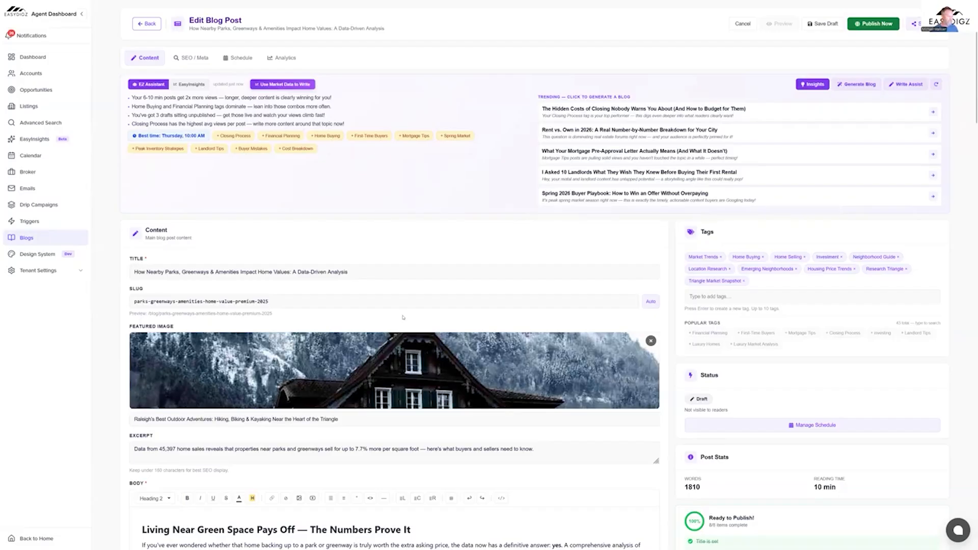
- Exit full screen, switch back to the Session_2_Slides deck in Google Slides, and present its Questions slide
key(F11)
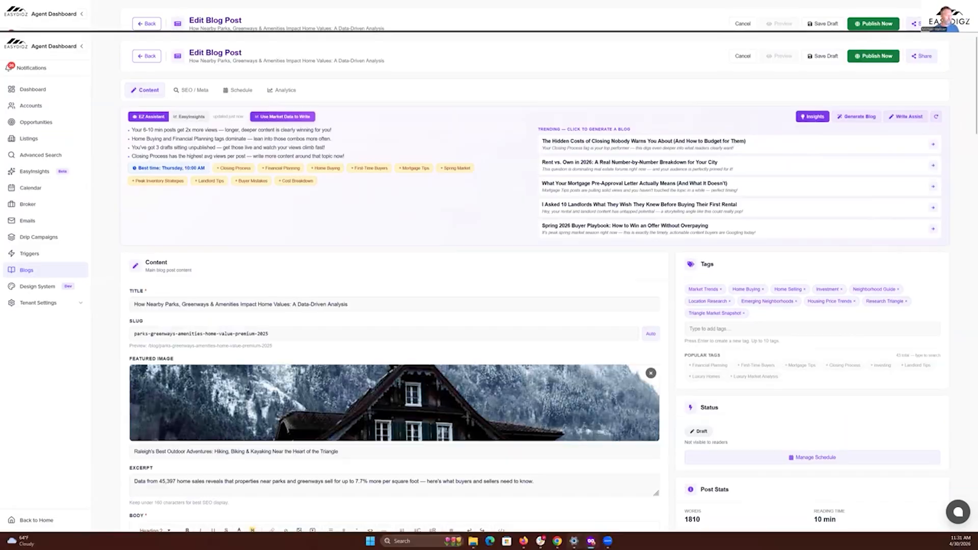
click(524, 541)
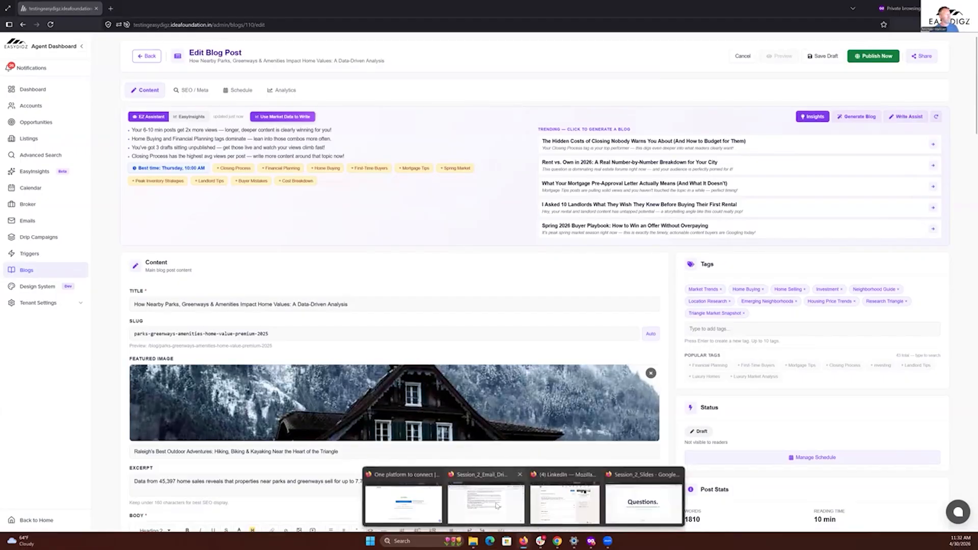
click(934, 8)
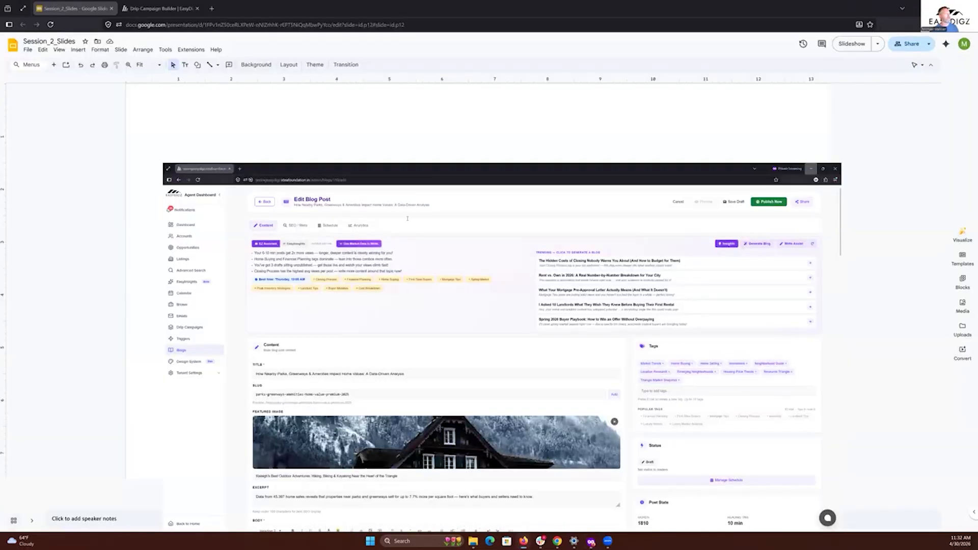
click(851, 44)
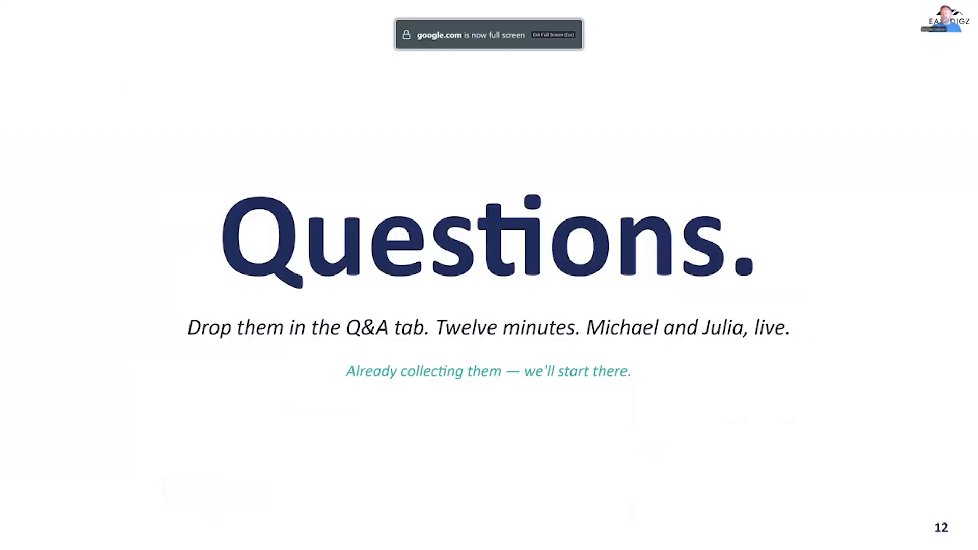